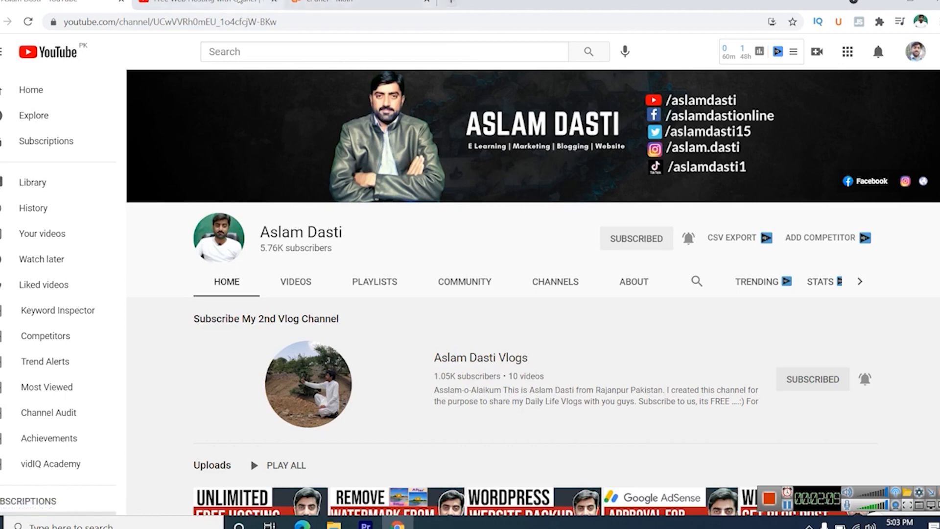
- Switch to the "Free Web Hosting with Cpanel" video page and expand its full description
left_click(239, 2)
scroll(228, 365, "down", 5)
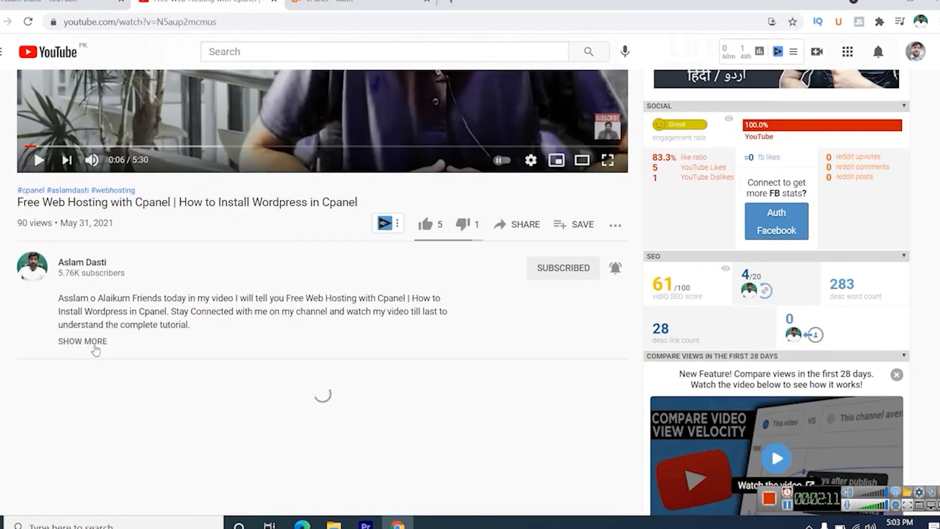
left_click(94, 345)
scroll(135, 297, "down", 8)
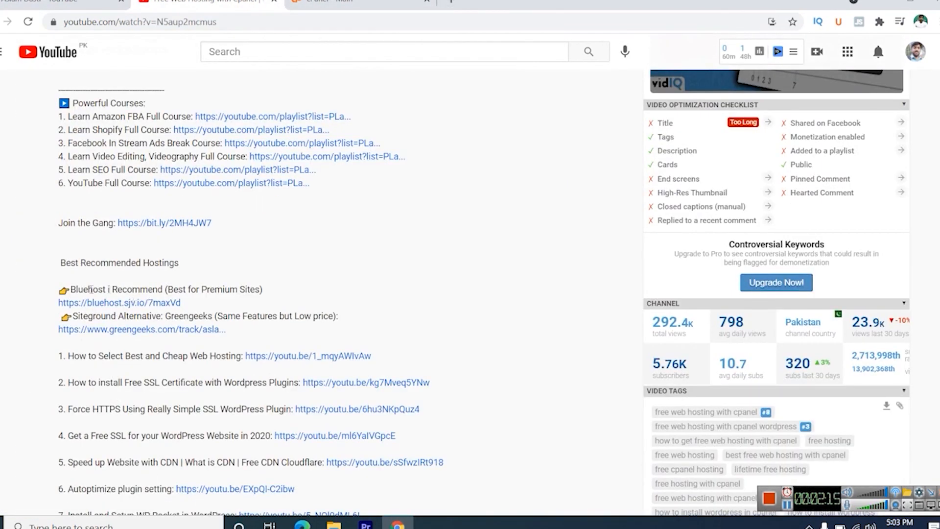
- Examine the Bluehost and Greengeeks links under Best Recommended Hostings in the video description
left_click_drag(71, 289, 118, 289)
left_click_drag(74, 316, 167, 304)
left_click(189, 318)
left_click_drag(64, 264, 296, 332)
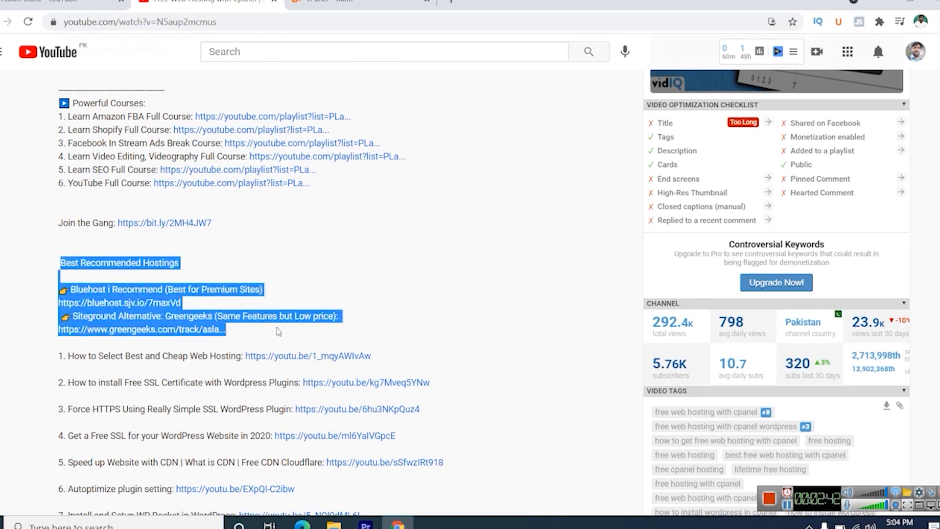
left_click(373, 252)
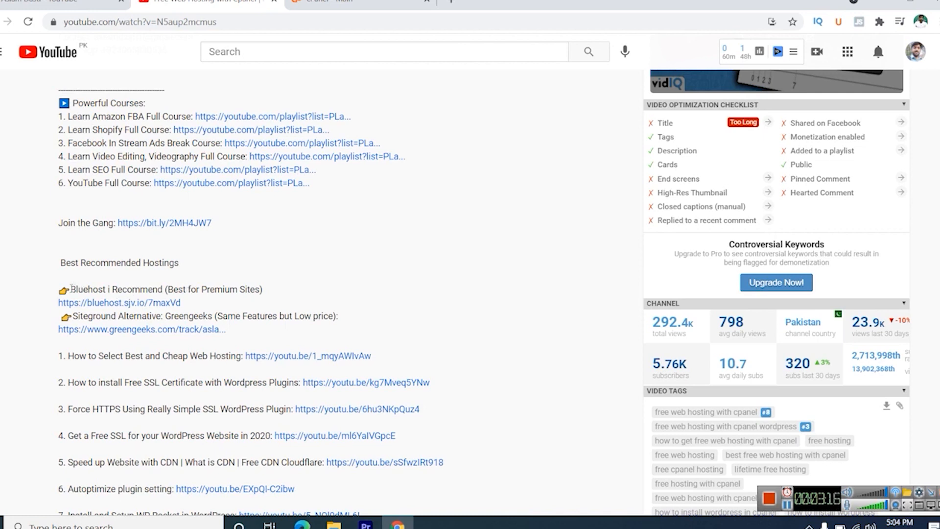
left_click_drag(73, 289, 242, 286)
left_click(200, 289)
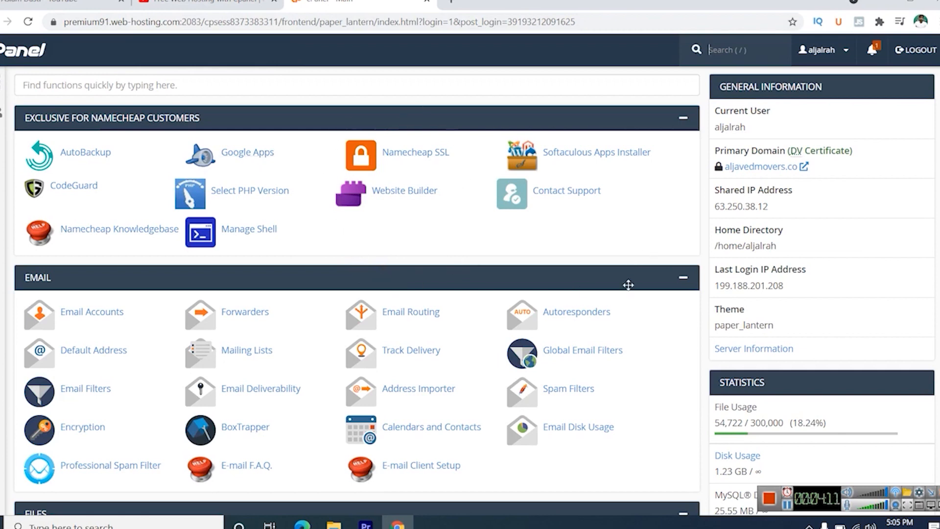
scroll(625, 283, "down", 8)
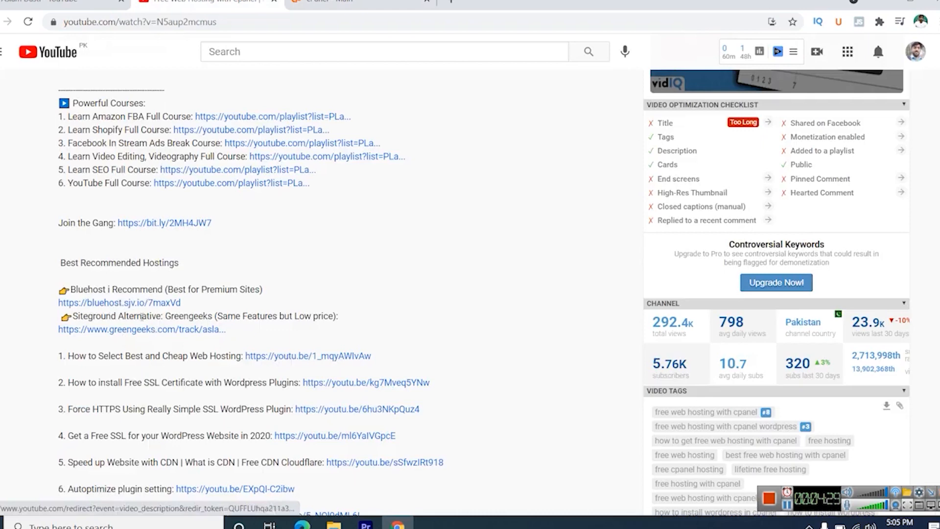
- Open the WordPress install form in Softaculous from cPanel and choose plumber.aljavedmovers.co as the installation domain
left_click(354, 2)
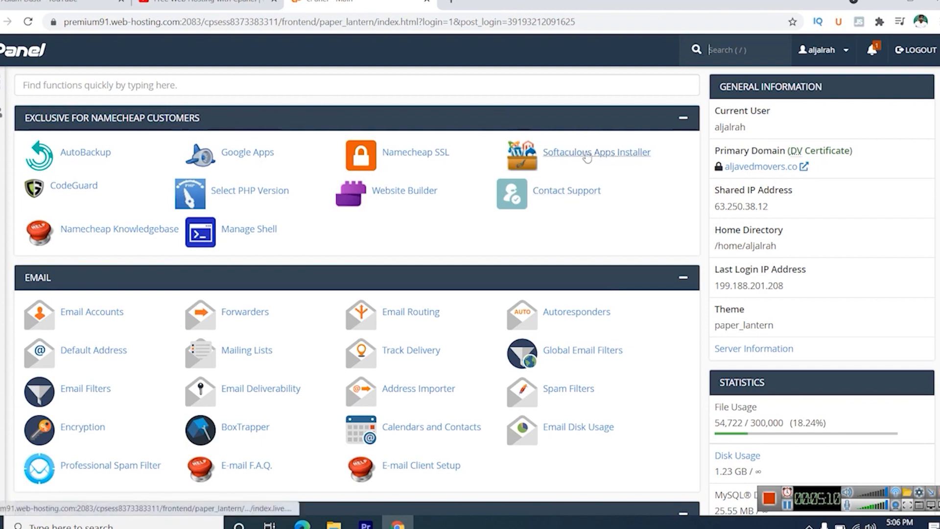
left_click(601, 156)
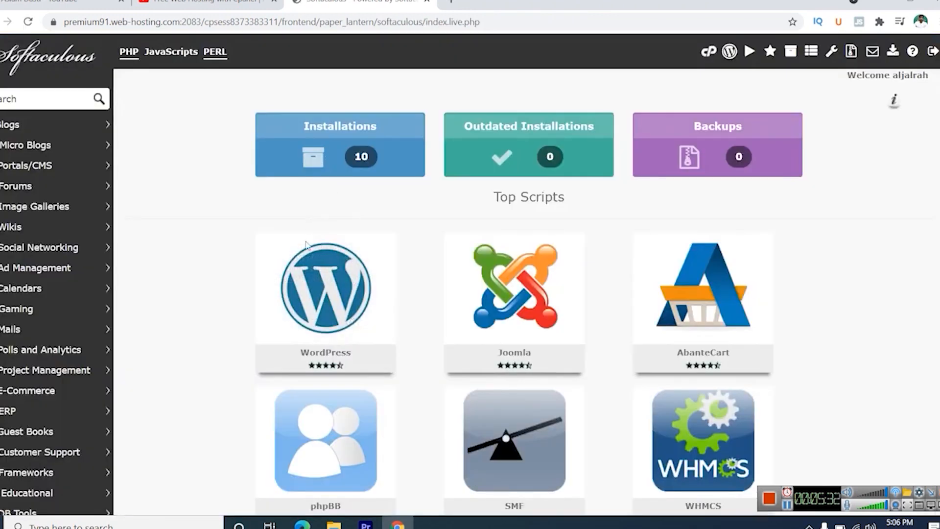
left_click(278, 323)
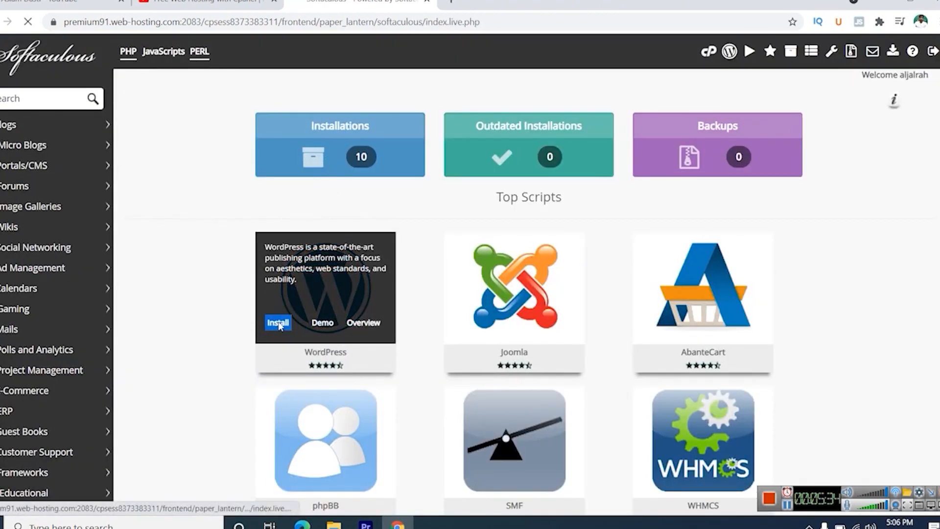
left_click(676, 316)
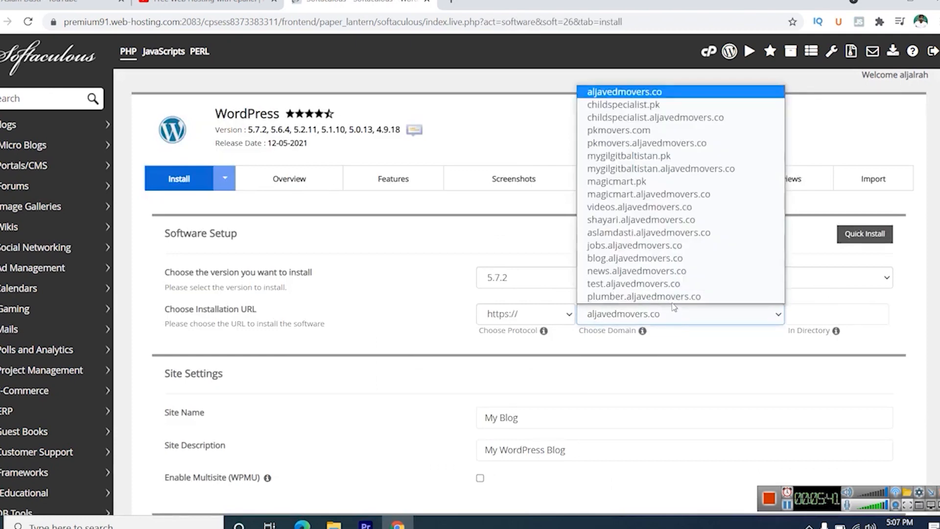
left_click(653, 297)
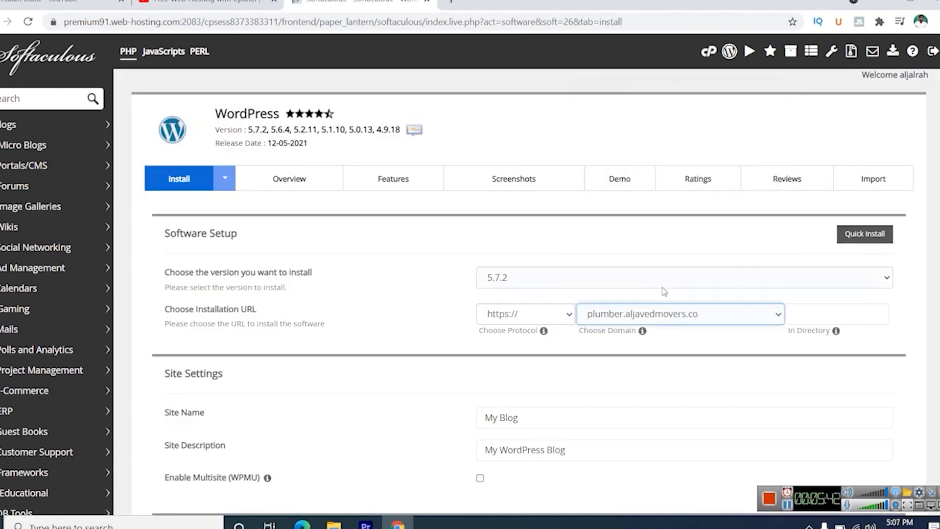
- Replace the default site name with "plumber" in the WordPress site settings
scroll(673, 319, "down", 3)
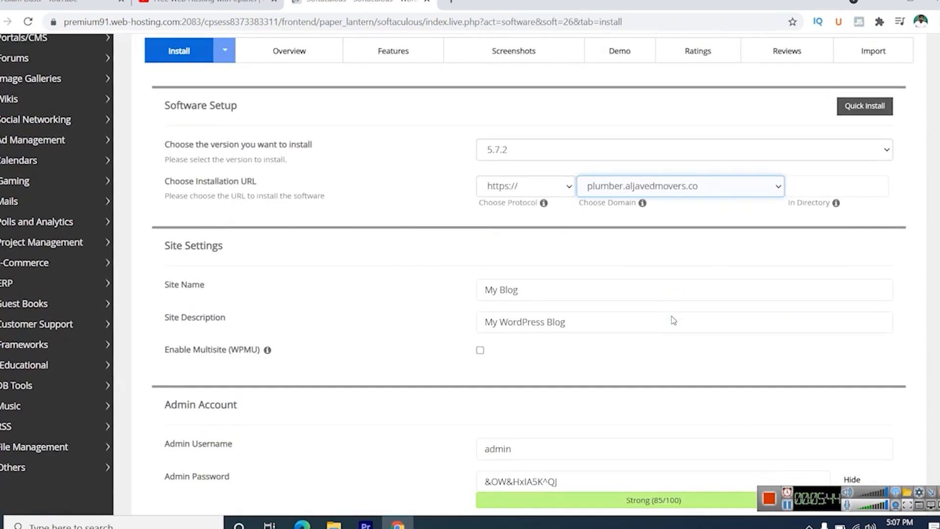
left_click(567, 294)
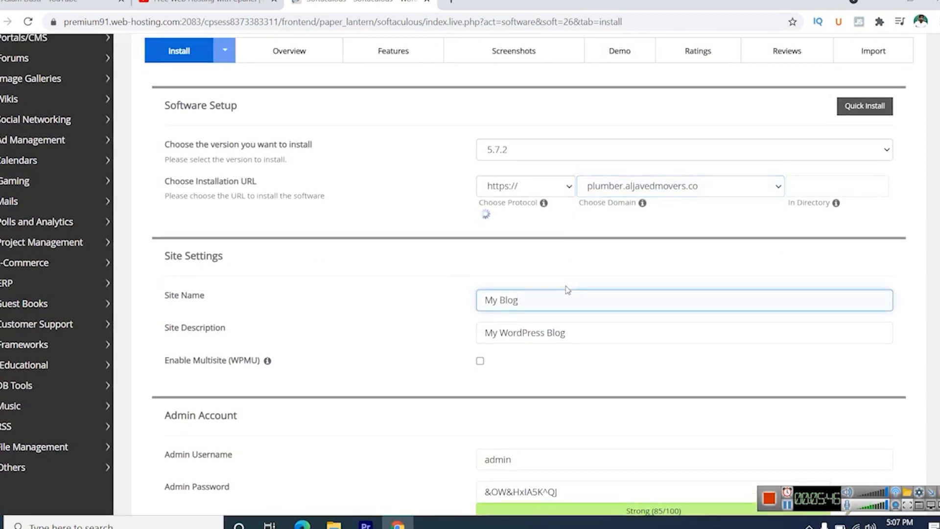
key("BackSpace")
key("BackSpace")
key("BackSpace")
key("BackSpace")
key("BackSpace")
key("BackSpace")
key("BackSpace")
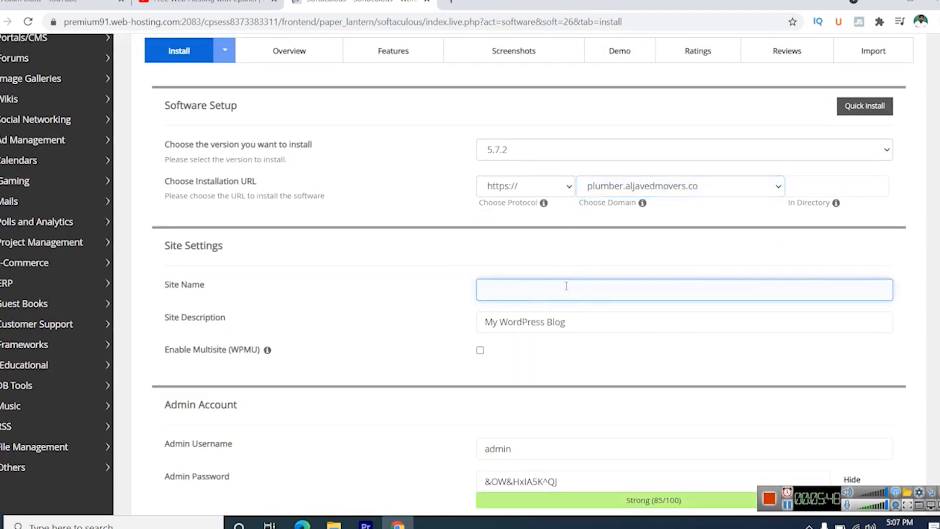
type("plumber")
- Replace the default site description with "get plumber services"
left_click(601, 319)
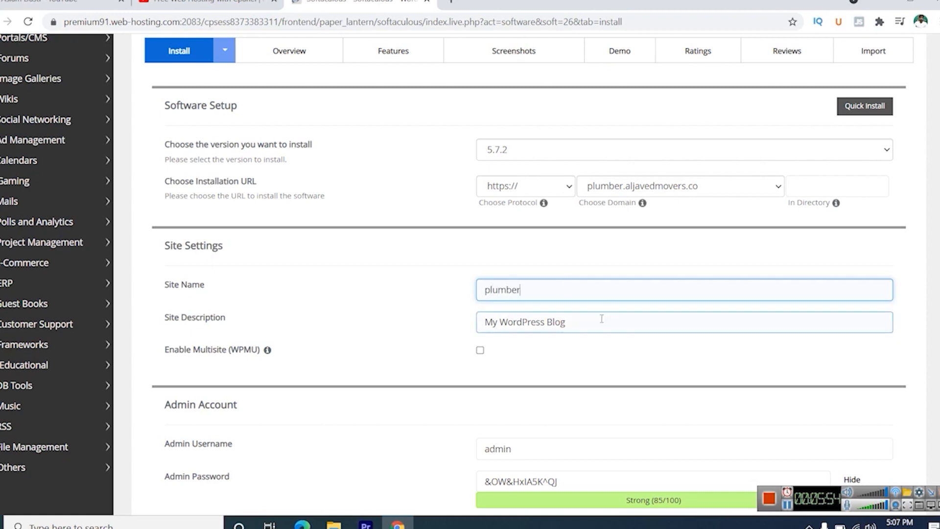
key("BackSpace")
key("BackSpace")
key("BackSpace")
key("BackSpace")
key("BackSpace")
key("BackSpace")
key("BackSpace")
key("BackSpace")
key("BackSpace")
key("BackSpace")
key("BackSpace")
key("BackSpace")
key("BackSpace")
key("BackSpace")
key("BackSpace")
key("BackSpace")
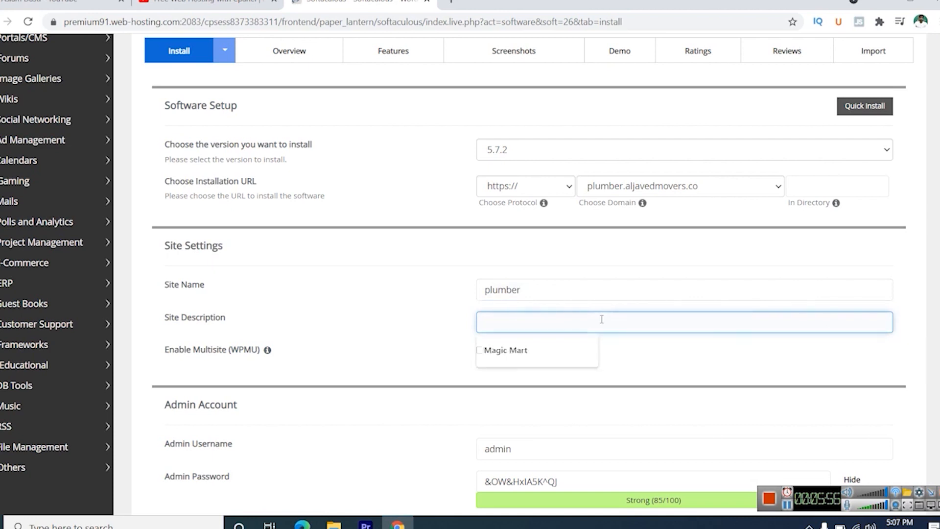
type("get plu")
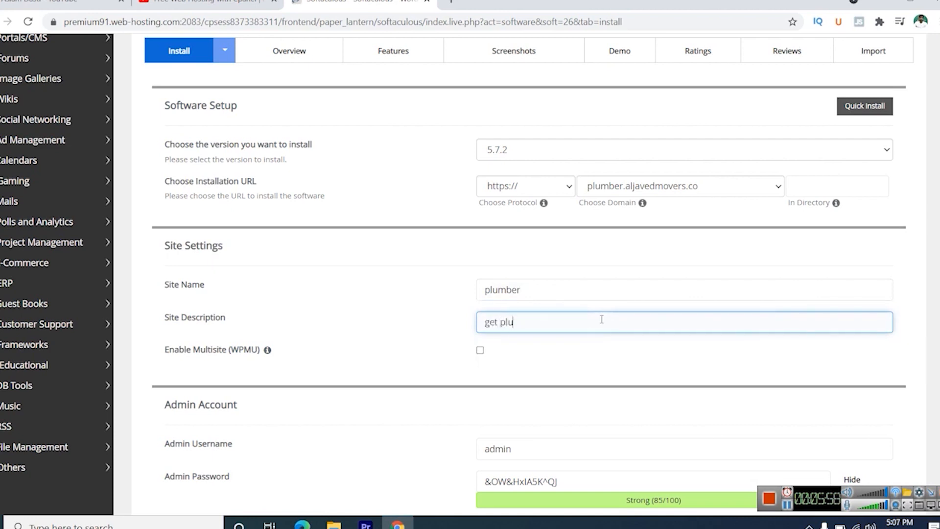
type("mber services")
- Replace the default admin username with the site owner's saved username
scroll(602, 319, "down", 3)
left_click(567, 318)
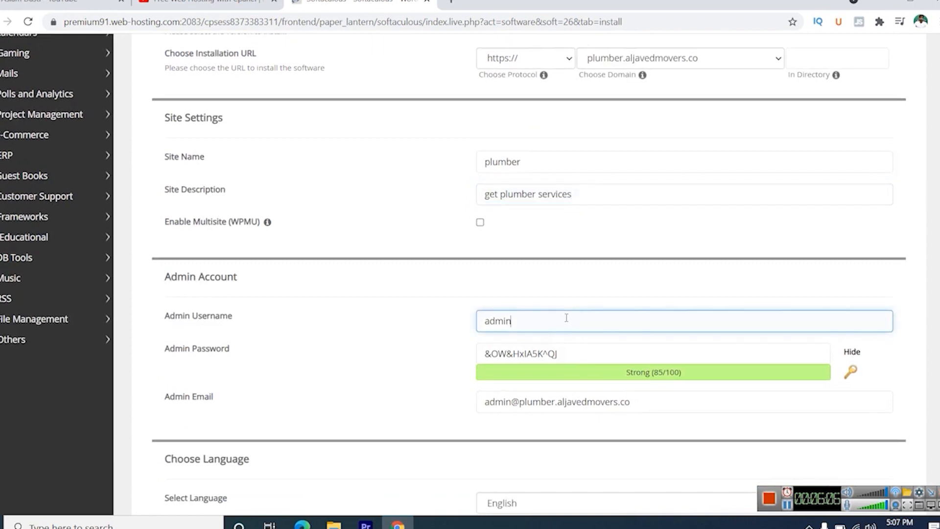
key("BackSpace")
key("BackSpace")
key("BackSpace")
key("BackSpace")
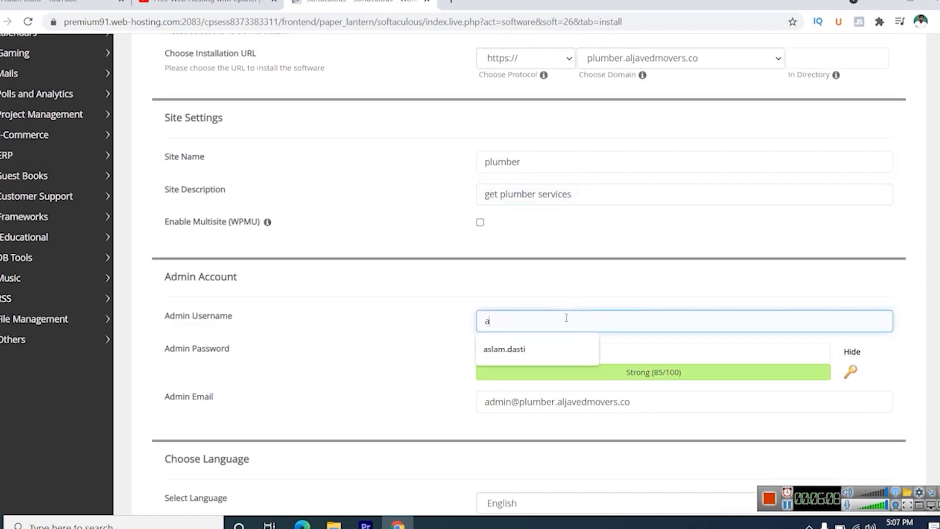
left_click(511, 348)
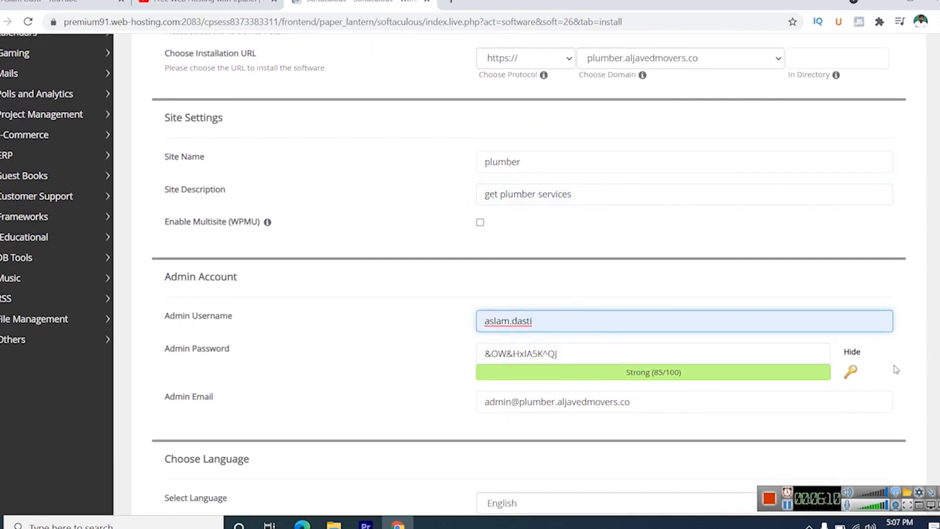
- Hide the admin password and replace the generated one with a custom account password
left_click(584, 353)
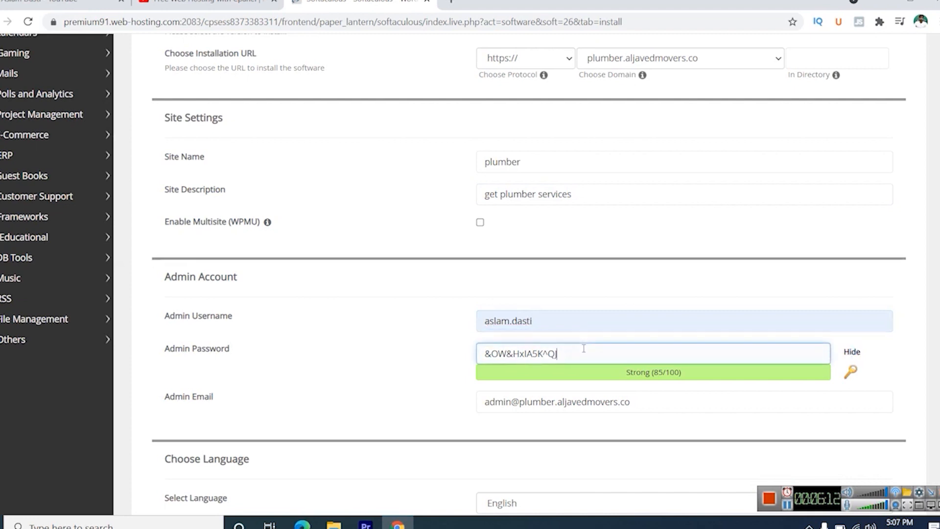
left_click(852, 351)
left_click(640, 351)
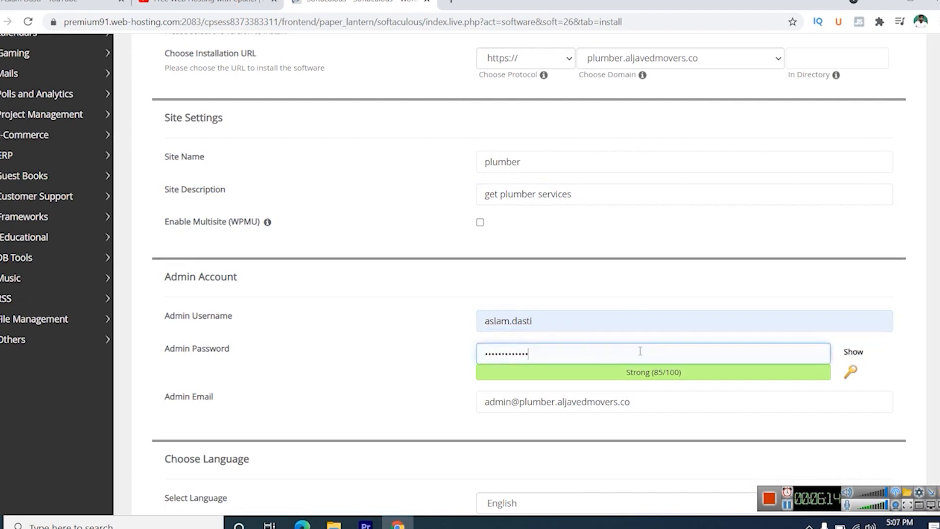
key("BackSpace")
key("BackSpace")
key("BackSpace")
key("BackSpace")
key("BackSpace")
key("BackSpace")
key("BackSpace")
key("BackSpace")
key("BackSpace")
key("BackSpace")
key("BackSpace")
key("BackSpace")
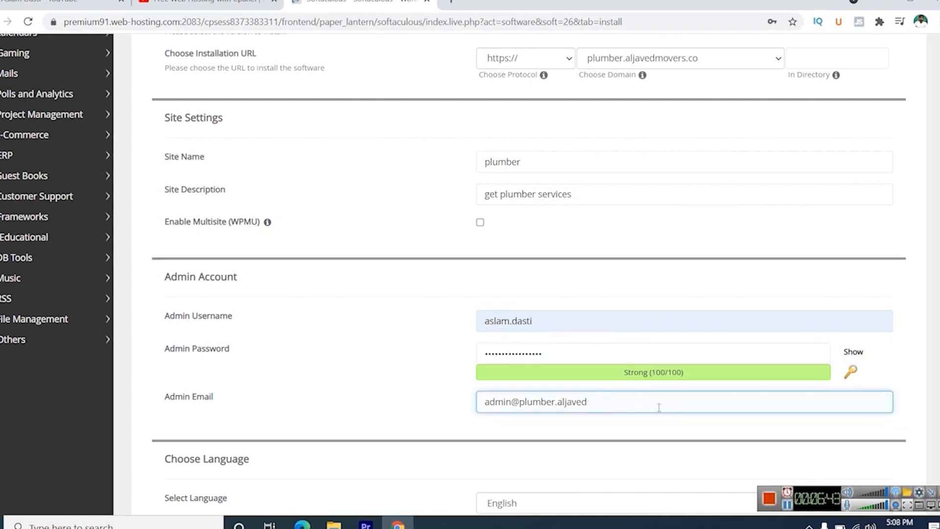
- Replace the default admin email with the site owner's saved e-mail address
key("BackSpace")
key("BackSpace")
key("BackSpace")
key("BackSpace")
key("BackSpace")
key("BackSpace")
key("BackSpace")
key("BackSpace")
key("BackSpace")
key("BackSpace")
key("BackSpace")
key("BackSpace")
key("BackSpace")
key("BackSpace")
key("BackSpace")
key("BackSpace")
key("BackSpace")
key("BackSpace")
key("BackSpace")
key("BackSpace")
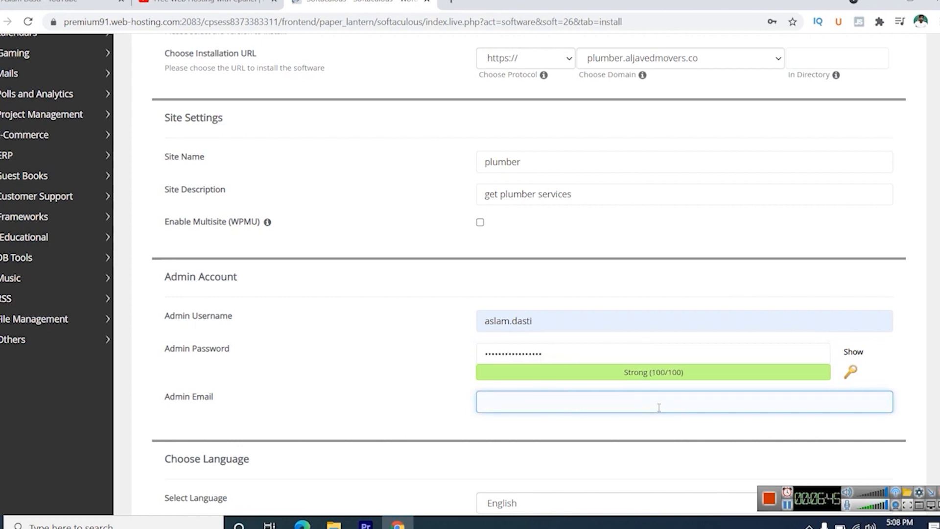
left_click(659, 407)
left_click(551, 434)
- Exclude the Limit Login Attempts (Loginizer) plugin from the WordPress installation
scroll(449, 392, "down", 4)
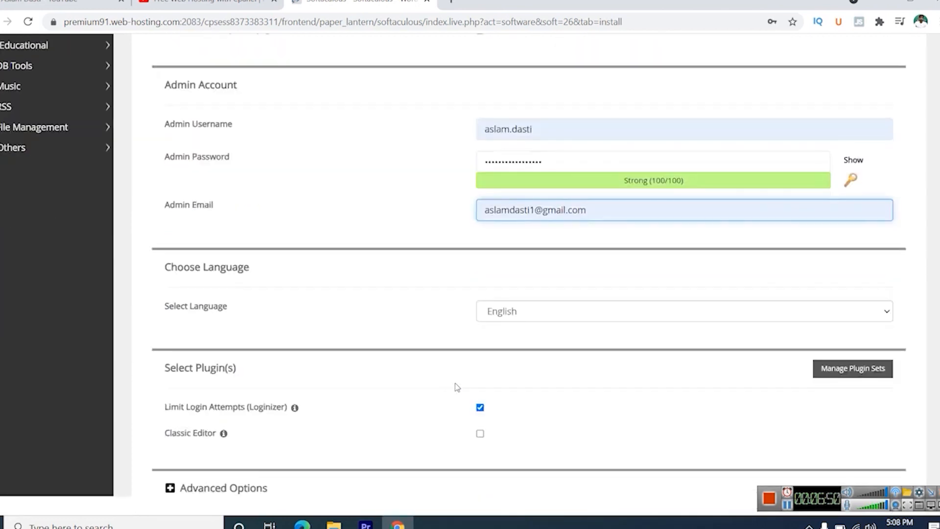
scroll(456, 387, "down", 3)
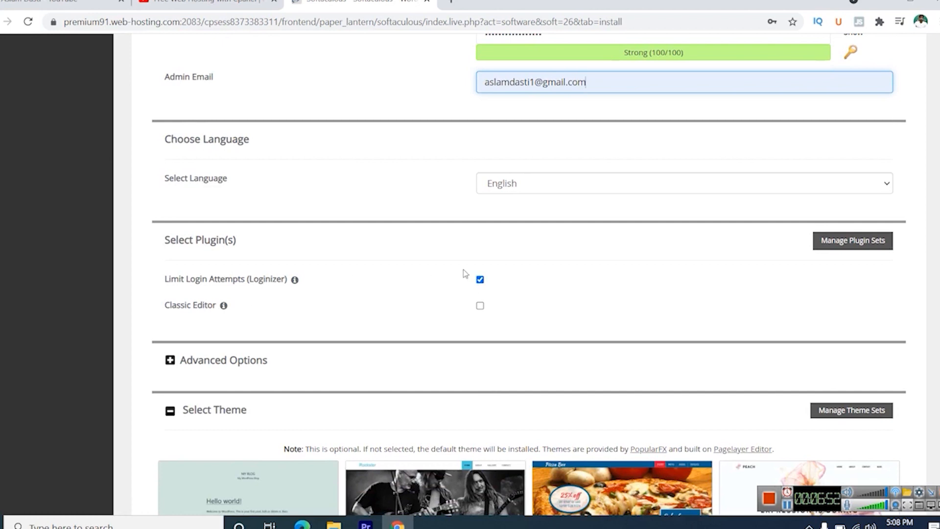
left_click(479, 279)
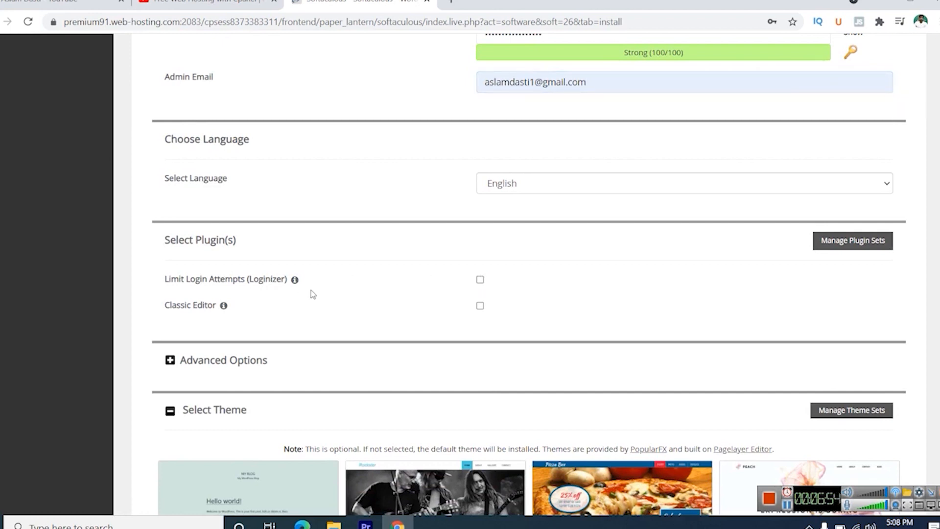
- Install WordPress with the entered settings, leaving the optional theme unselected
scroll(313, 294, "down", 3)
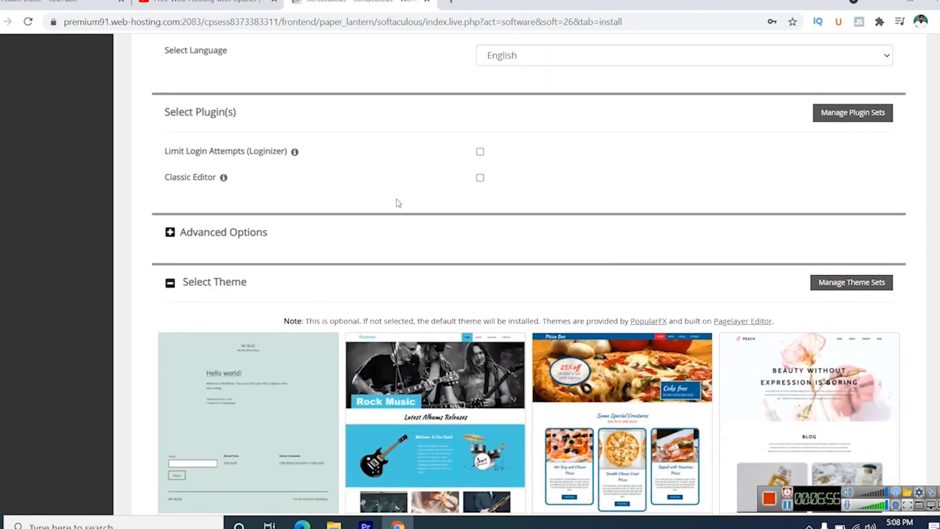
scroll(397, 203, "up", 3)
scroll(396, 202, "down", 7)
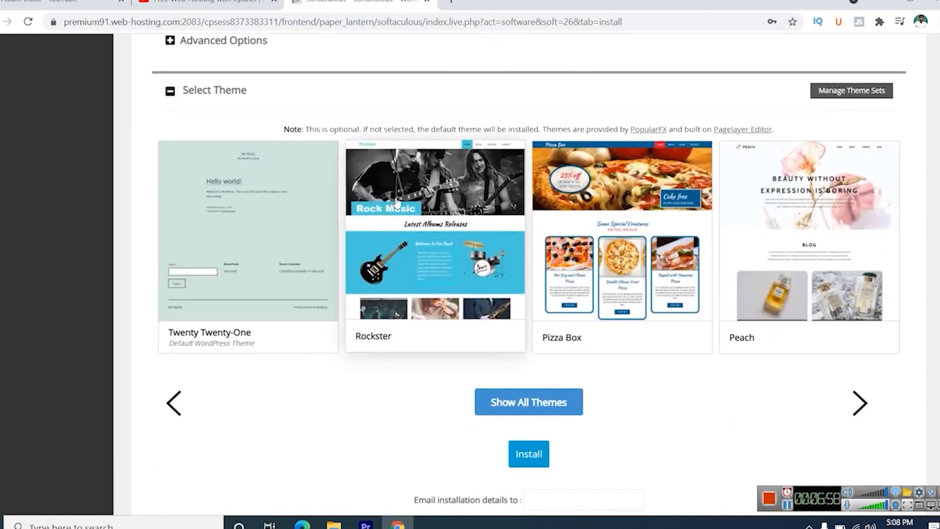
scroll(397, 202, "down", 2)
left_click(530, 361)
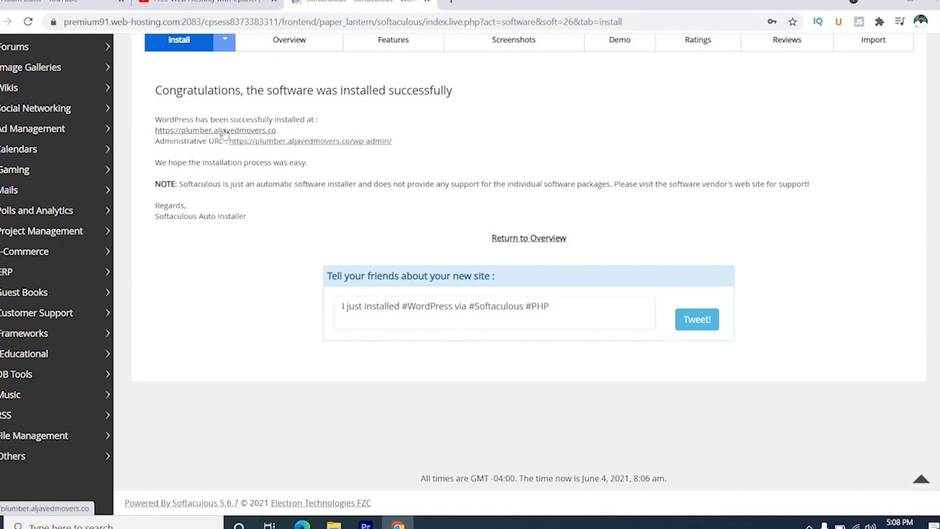
- Open the new site's home page and its wp-admin dashboard, and highlight the site address in the dashboard's URL
left_click(225, 132)
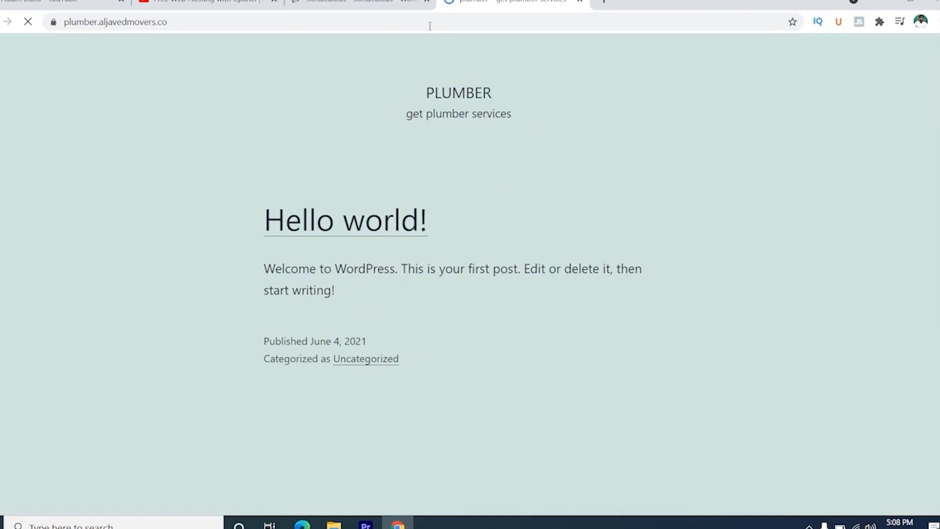
left_click(354, 3)
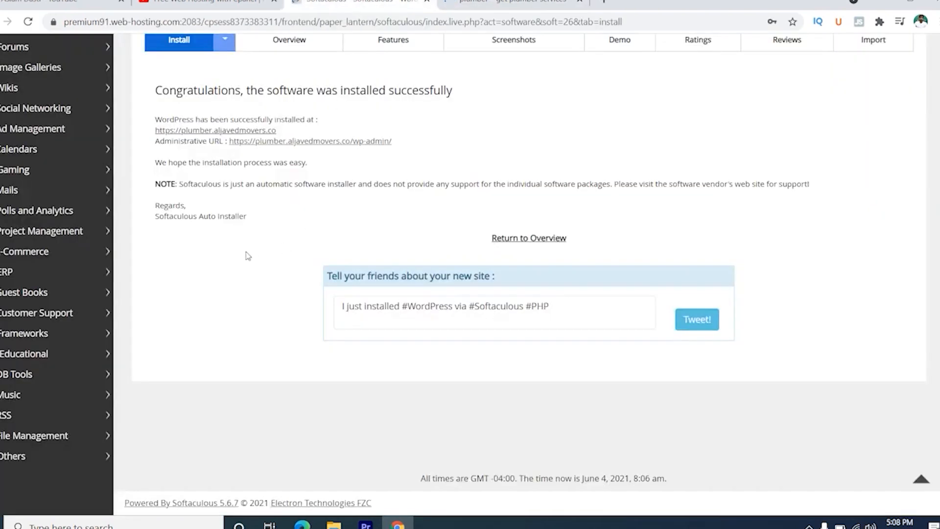
left_click(287, 142)
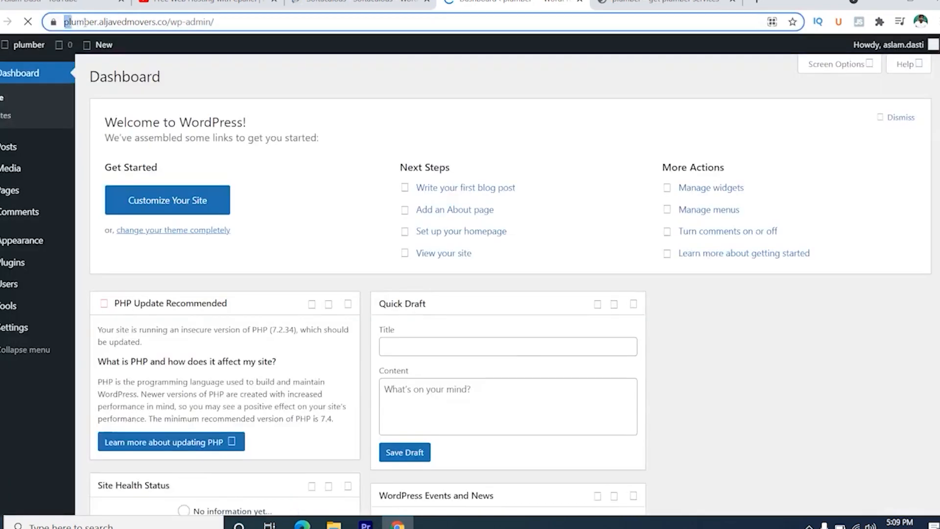
left_click_drag(66, 22, 168, 21)
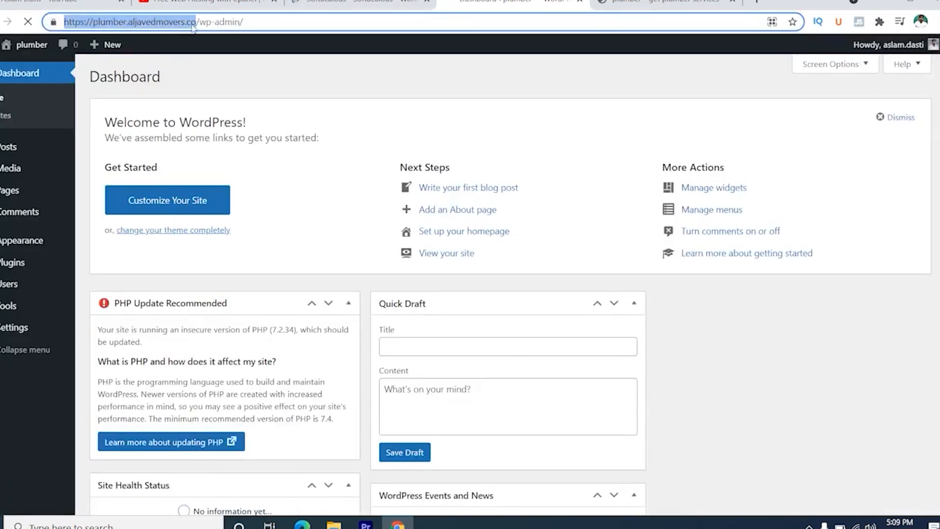
left_click(263, 27)
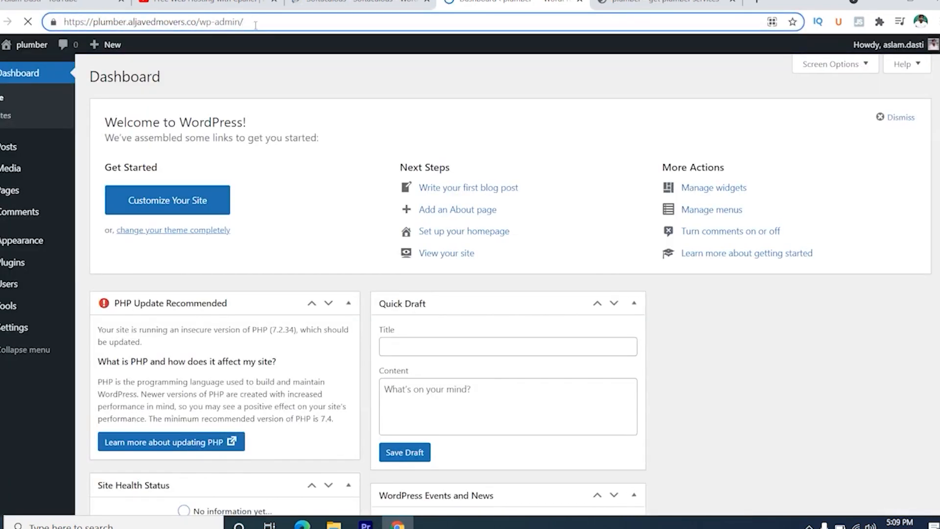
- Review the Softaculous installation confirmation, the new site's home page and its WordPress admin dashboard
left_click(356, 3)
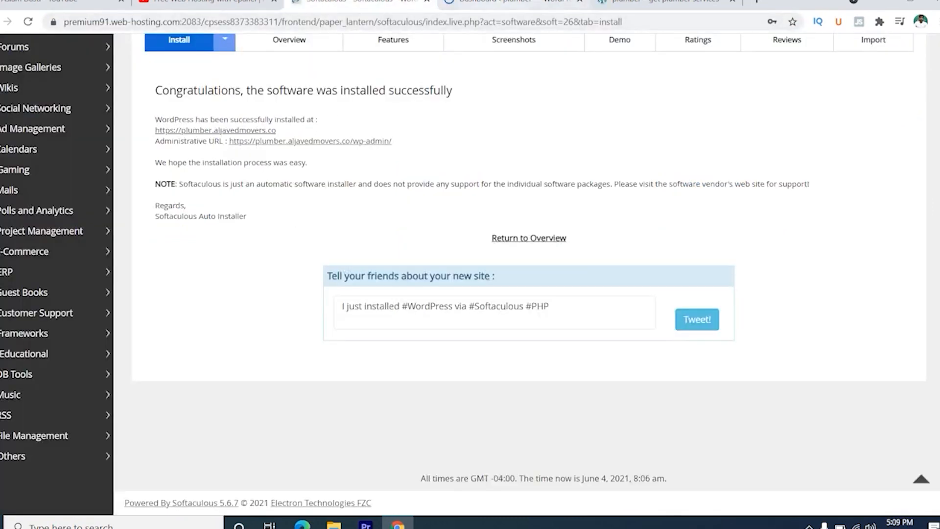
left_click(448, 3)
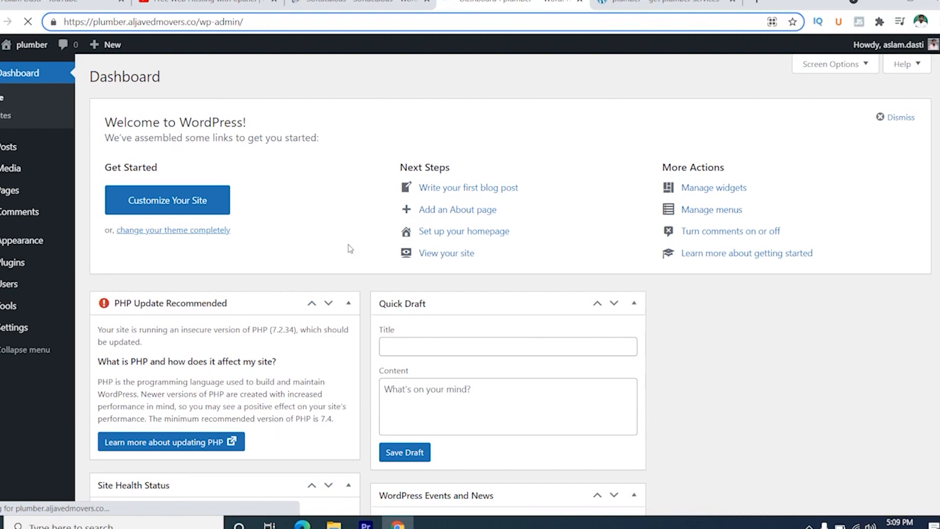
key("ctrl+Tab")
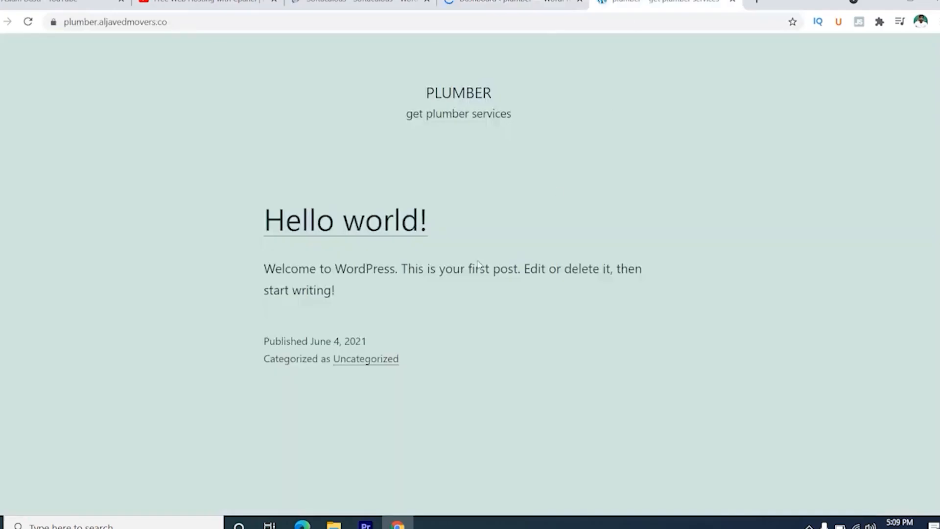
scroll(289, 267, "down", 3)
scroll(290, 269, "up", 3)
left_click(491, 5)
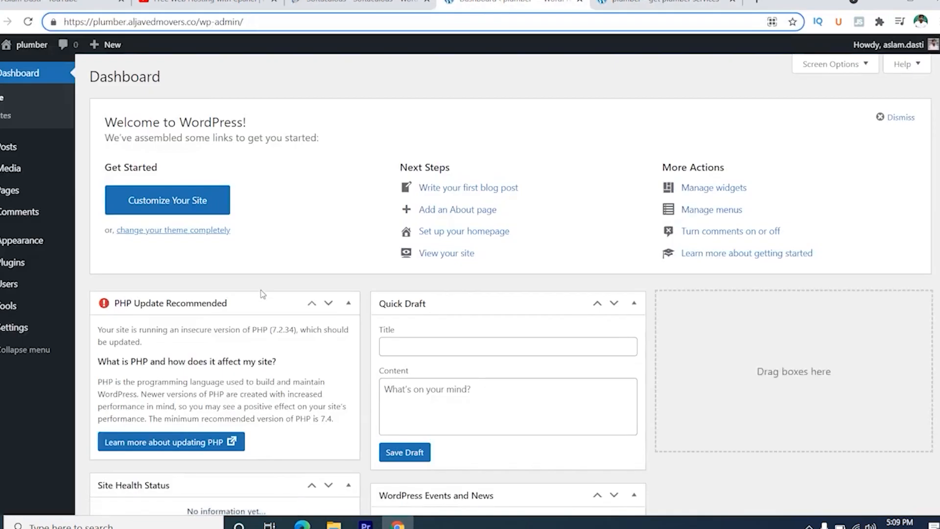
scroll(263, 293, "down", 9)
scroll(262, 293, "up", 9)
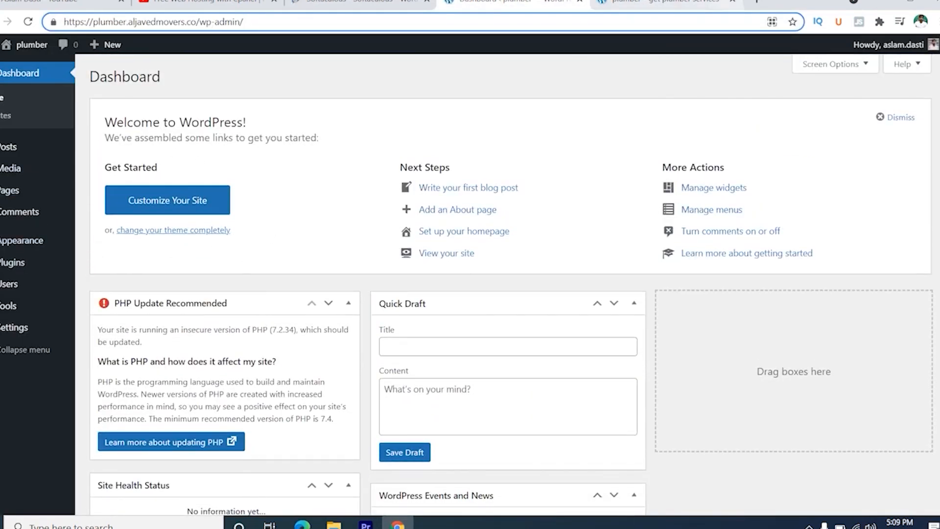
left_click(665, 3)
left_click(483, 3)
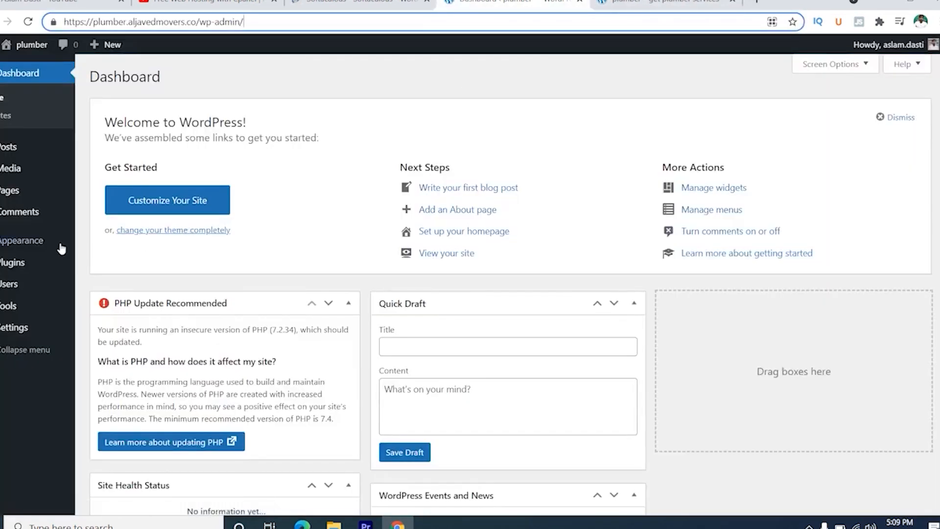
- Open the site's installed themes under Appearance and go to the page for adding new themes
mouse_move(36, 249)
left_click(104, 245)
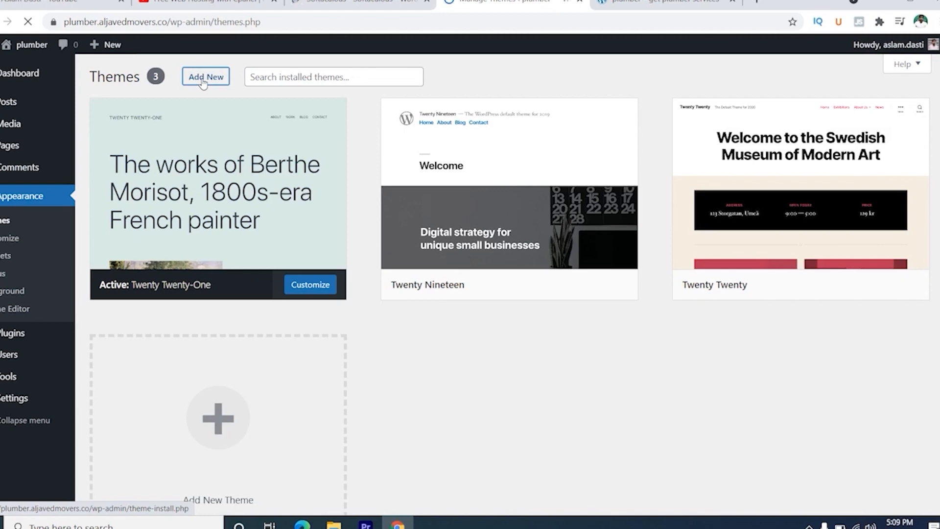
left_click(203, 81)
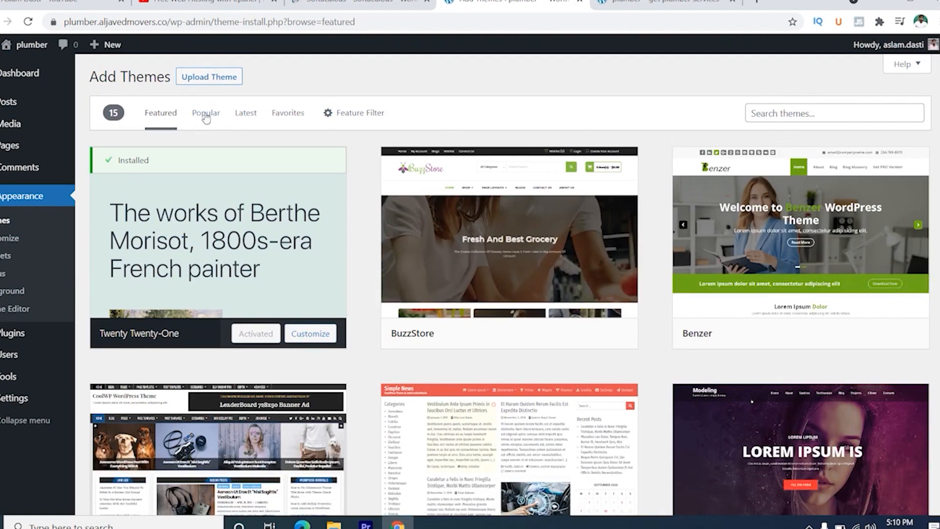
- Browse the Popular, Featured, Latest and Favorites theme collections on the Add Themes page
left_click(204, 117)
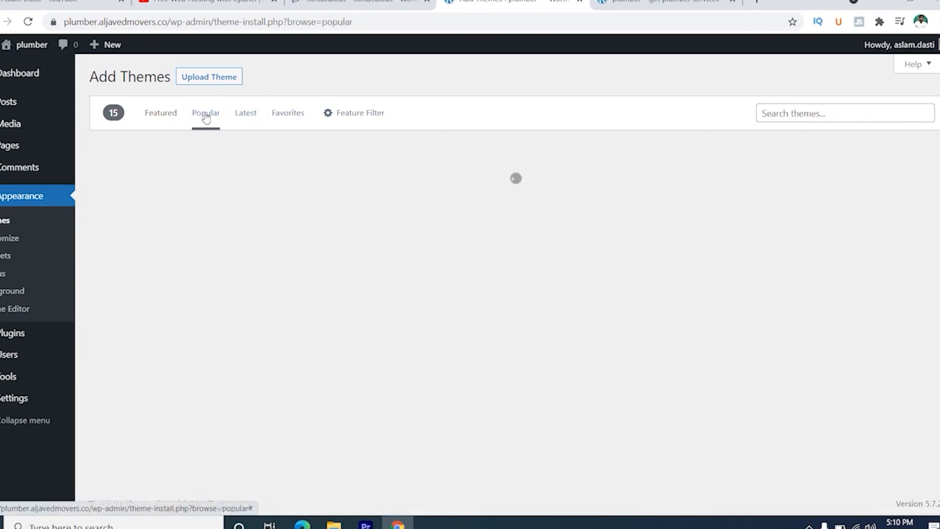
left_click(169, 119)
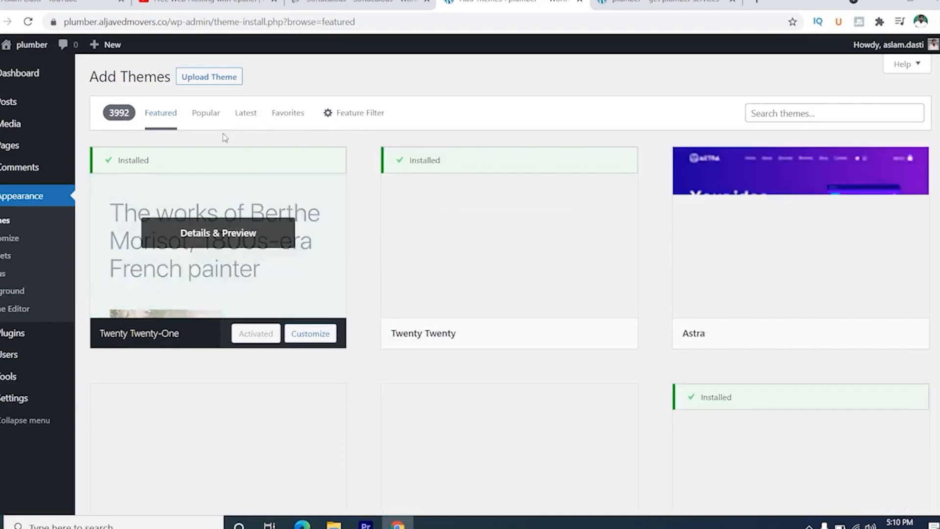
scroll(366, 321, "down", 10)
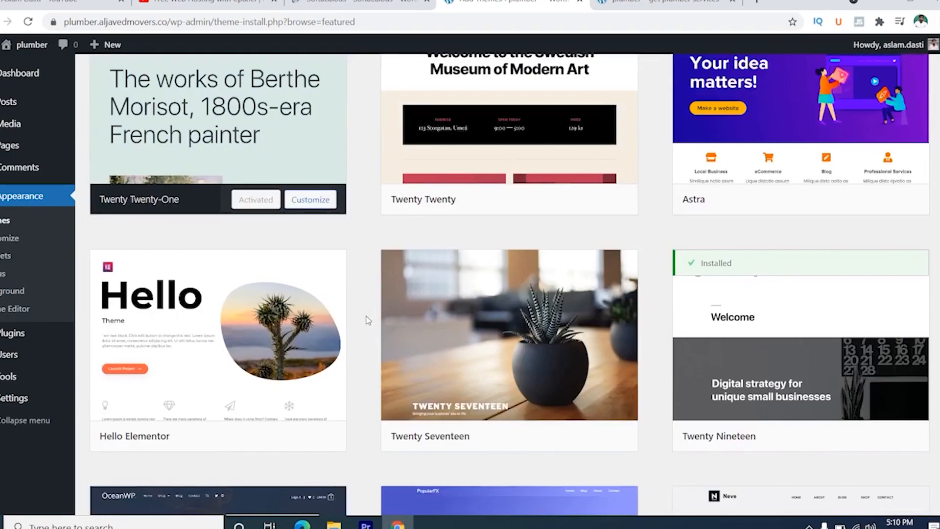
scroll(368, 321, "up", 10)
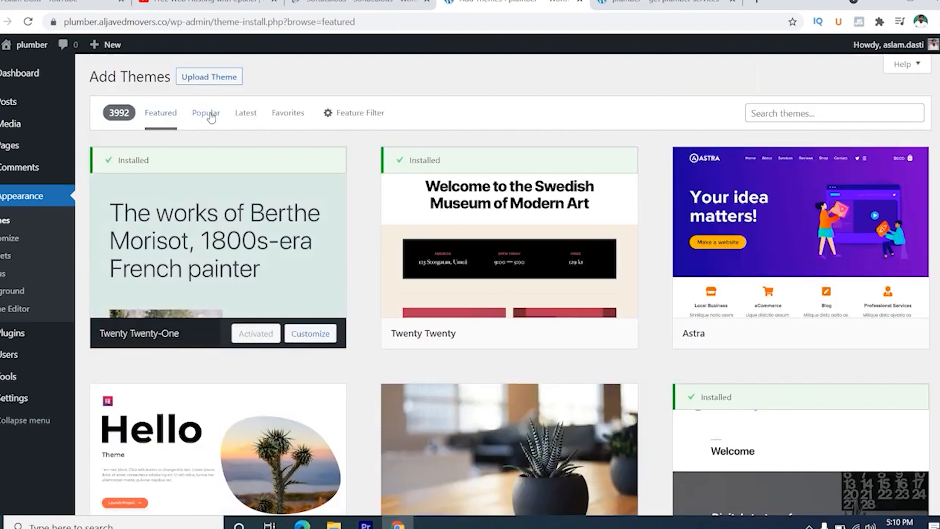
left_click(206, 118)
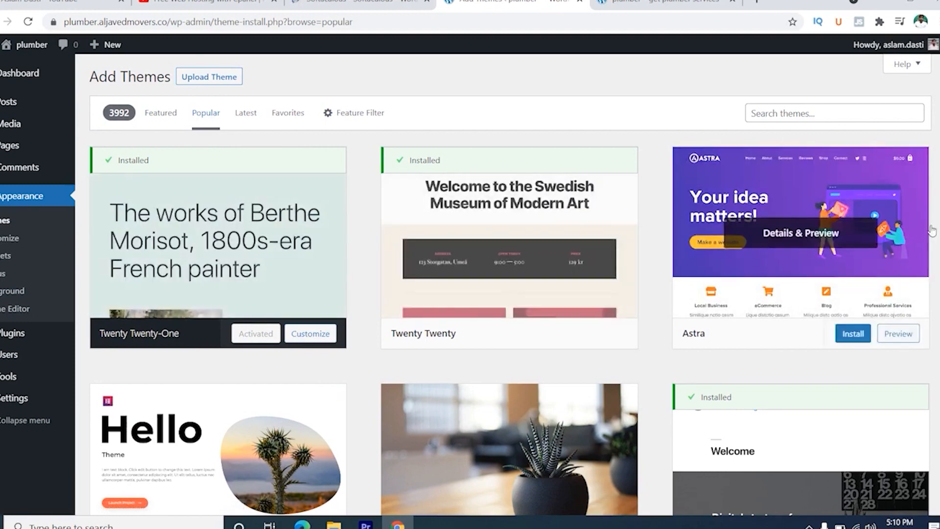
scroll(798, 221, "down", 5)
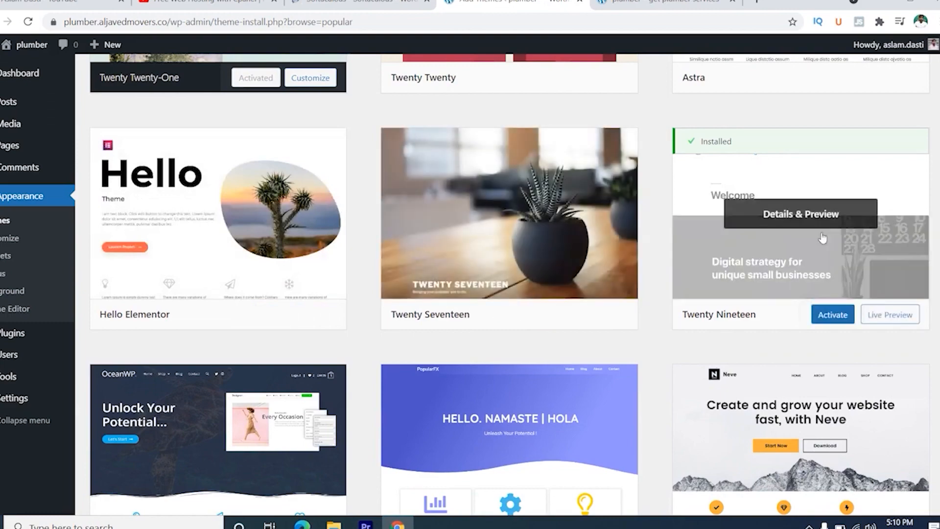
scroll(783, 220, "down", 6)
scroll(367, 250, "down", 4)
scroll(367, 248, "up", 16)
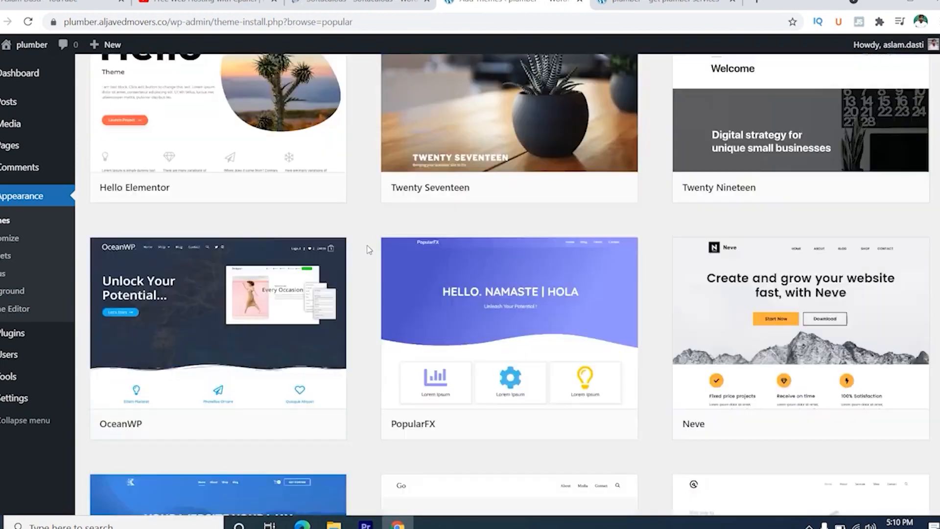
left_click(245, 115)
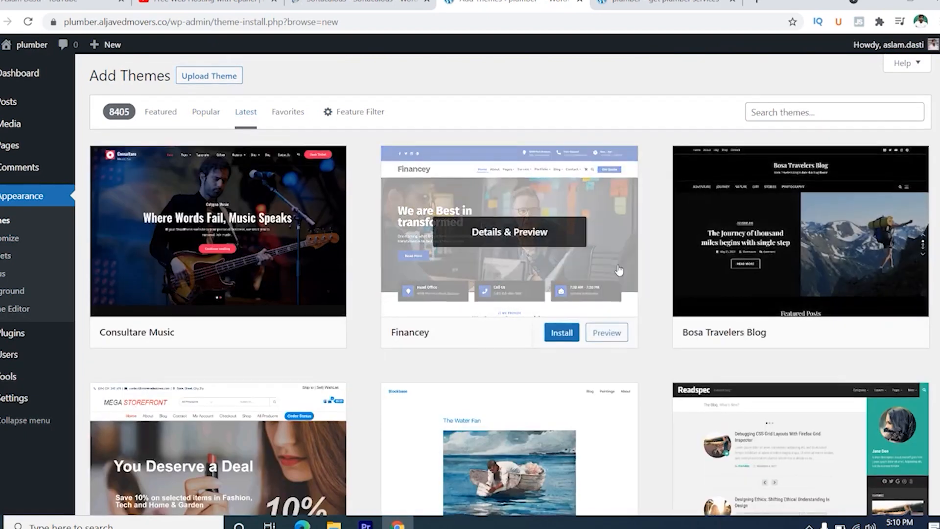
scroll(619, 269, "down", 9)
scroll(618, 269, "up", 5)
scroll(618, 265, "up", 5)
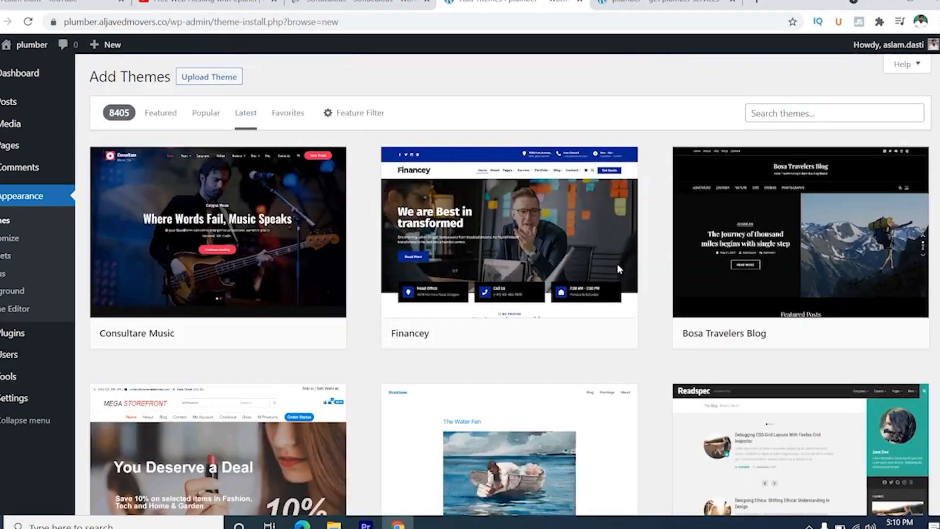
left_click(301, 118)
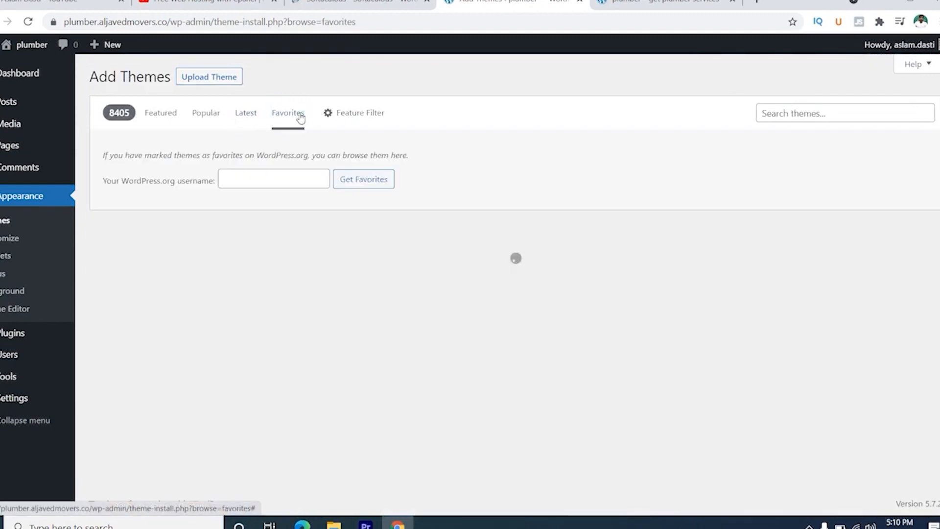
- Try the theme feature filter with the E-Commerce subject and Two Columns layout, and return to the Featured themes
left_click(365, 114)
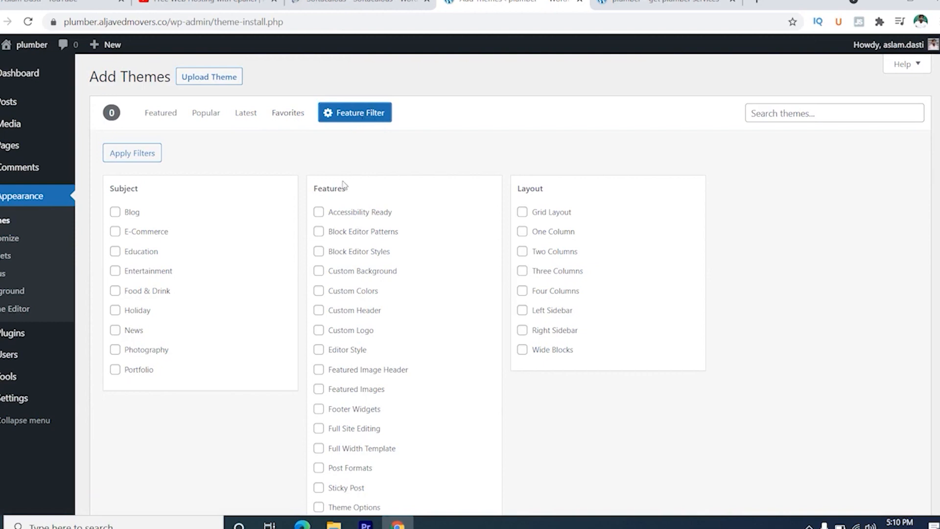
left_click(115, 235)
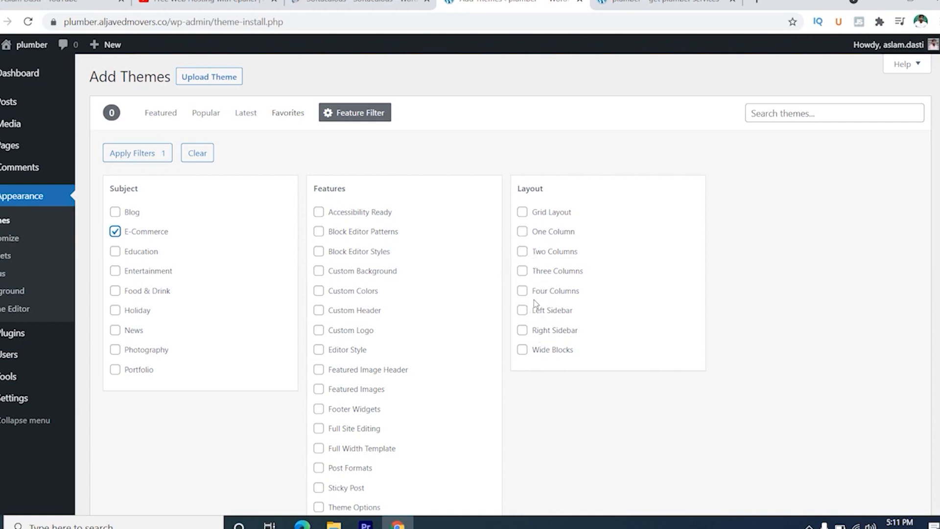
left_click(523, 253)
left_click(170, 122)
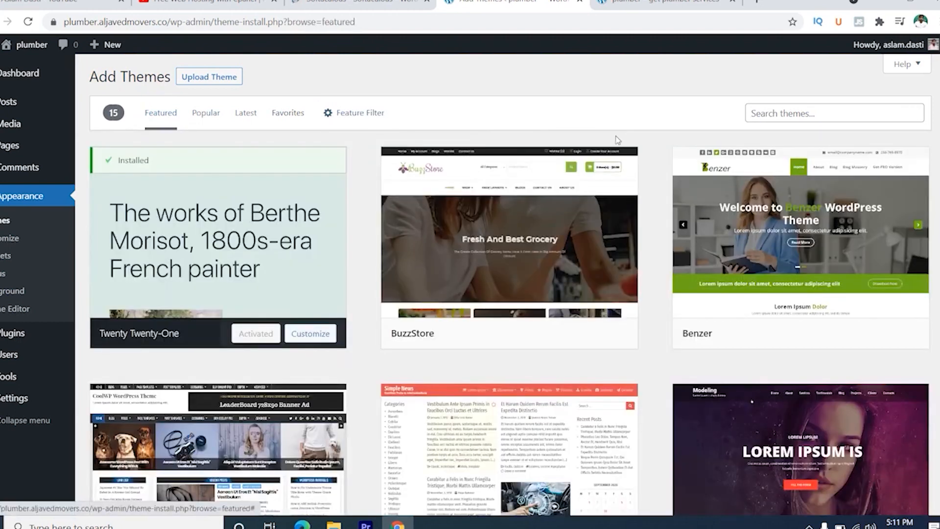
- Search the theme directory for "plumber" and look through the matching themes
left_click(808, 115)
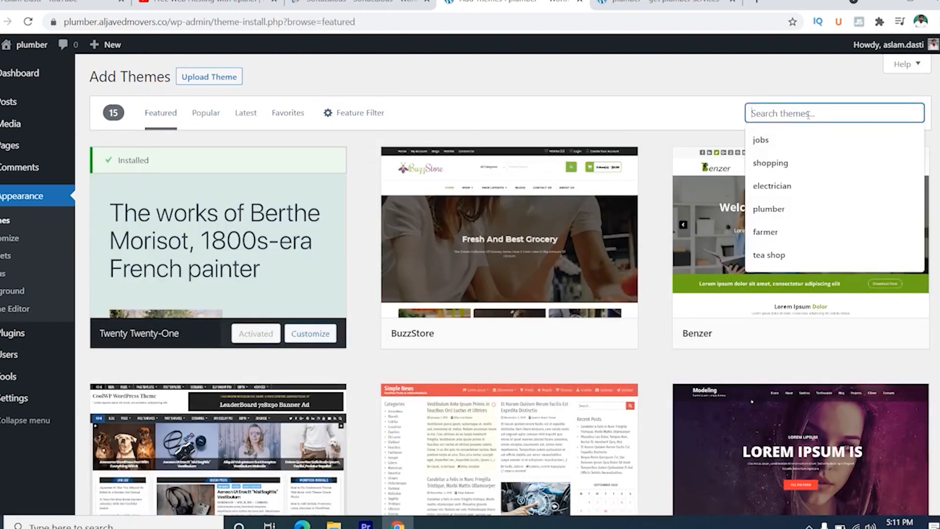
left_click(772, 210)
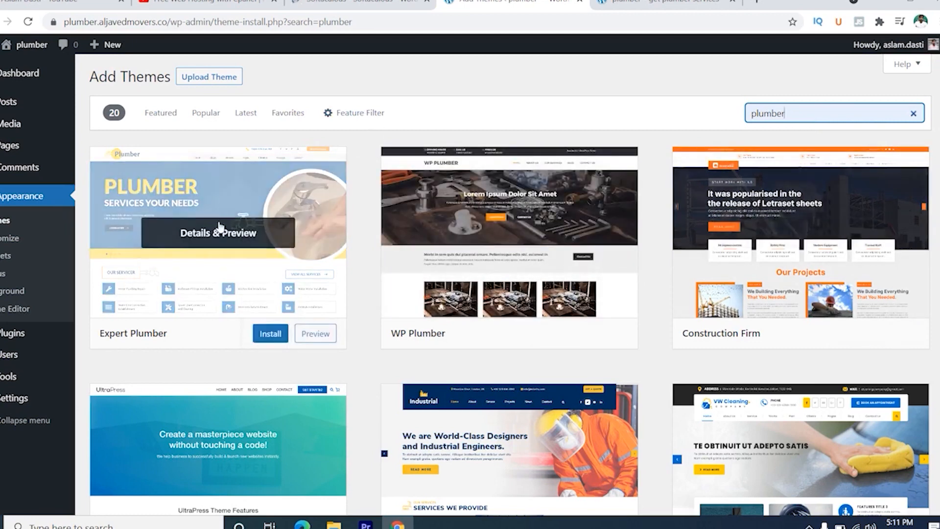
scroll(399, 307, "down", 3)
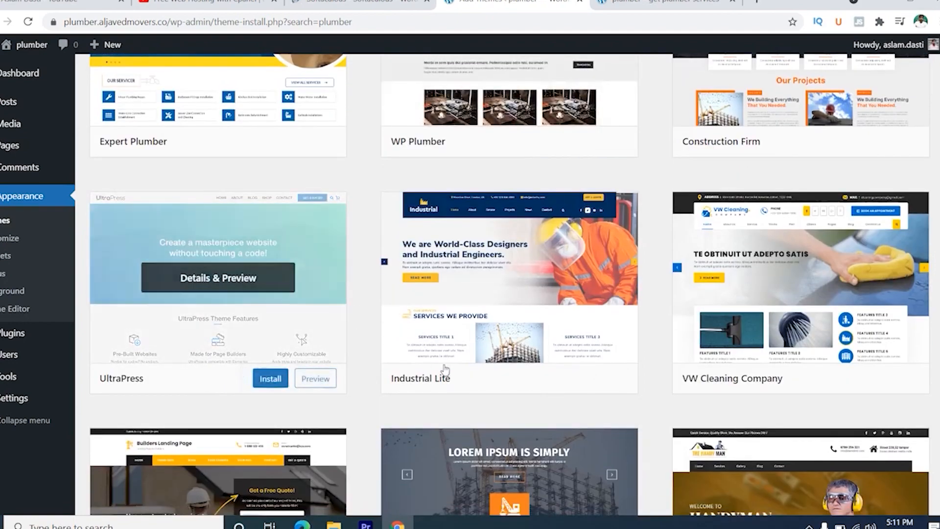
scroll(490, 381, "down", 4)
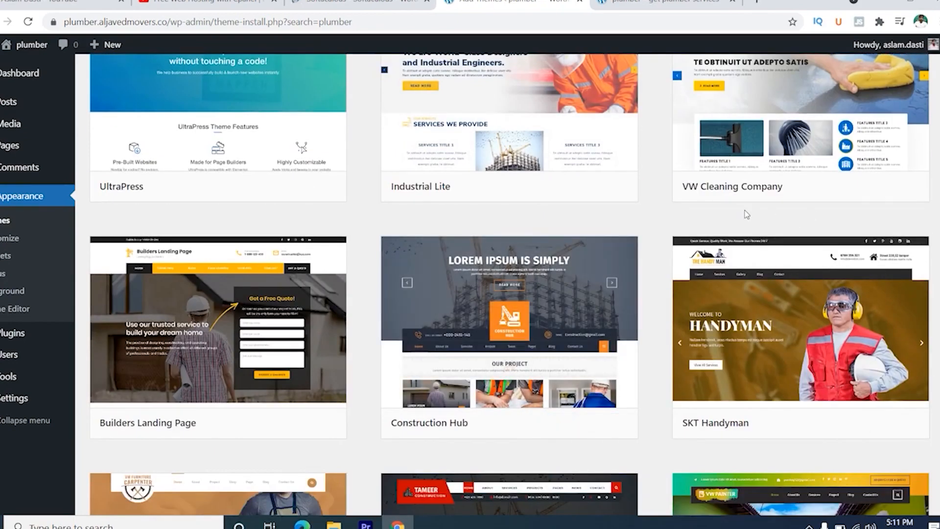
scroll(327, 341, "down", 8)
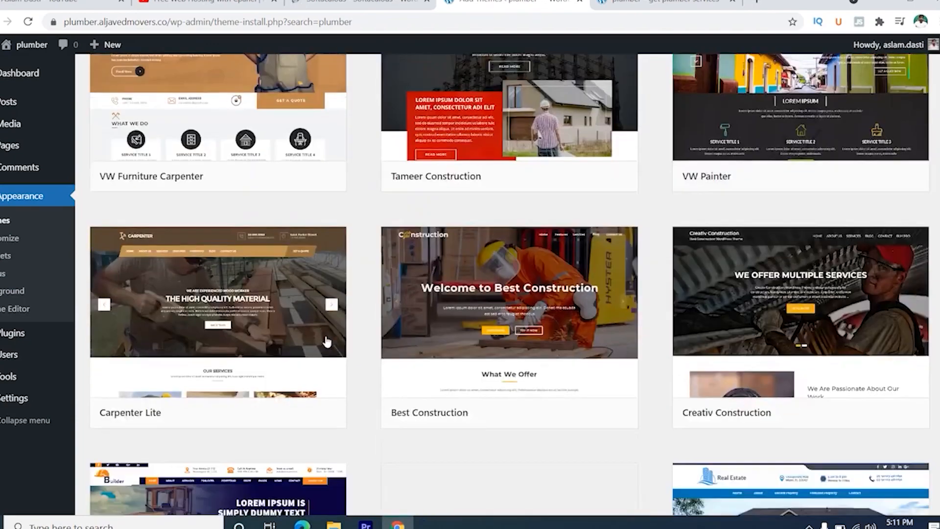
scroll(326, 342, "up", 20)
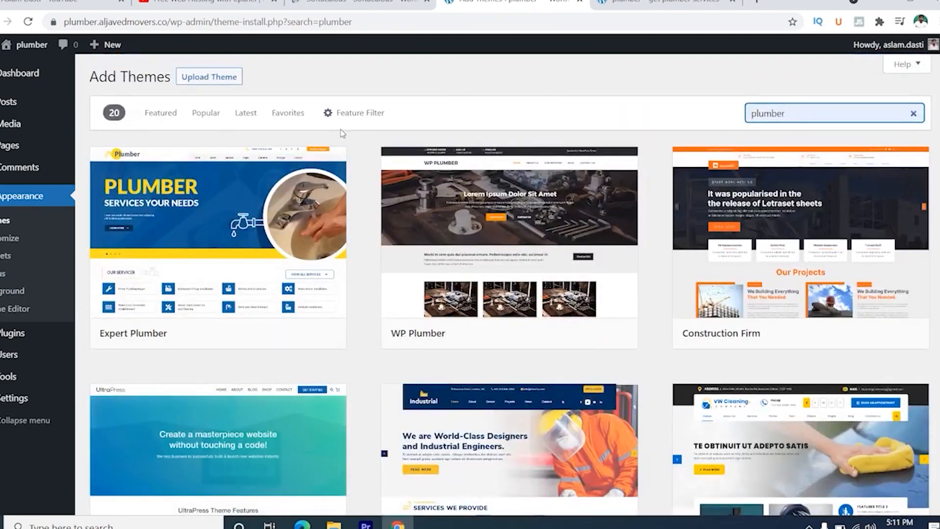
- Install and activate the Expert Plumber theme
mouse_move(205, 230)
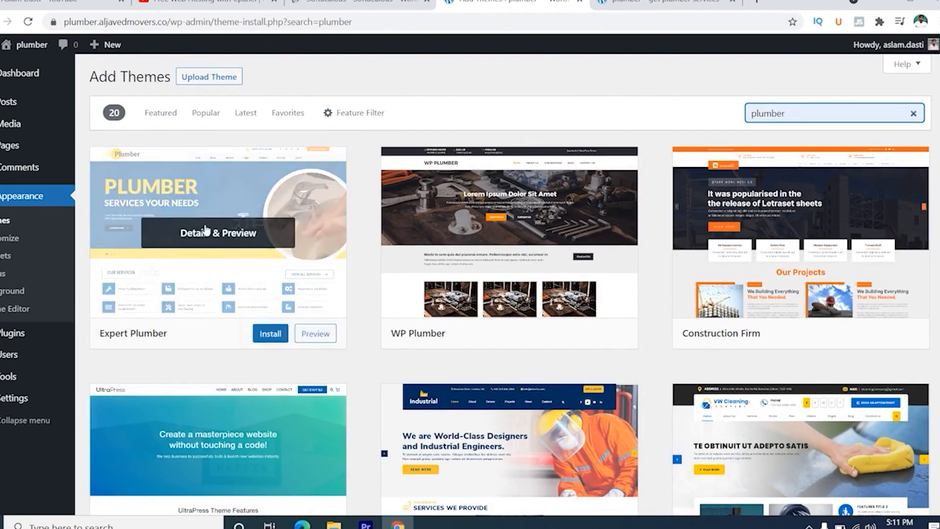
left_click(271, 337)
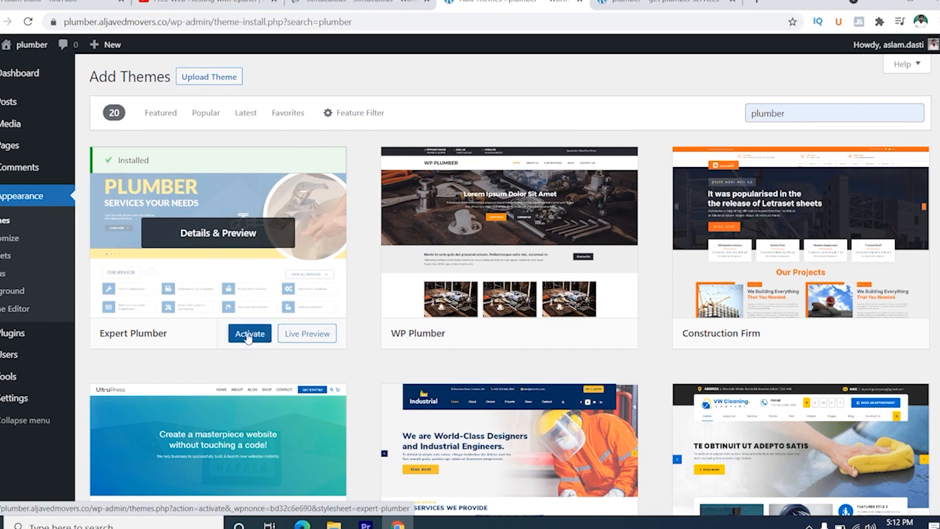
left_click(250, 335)
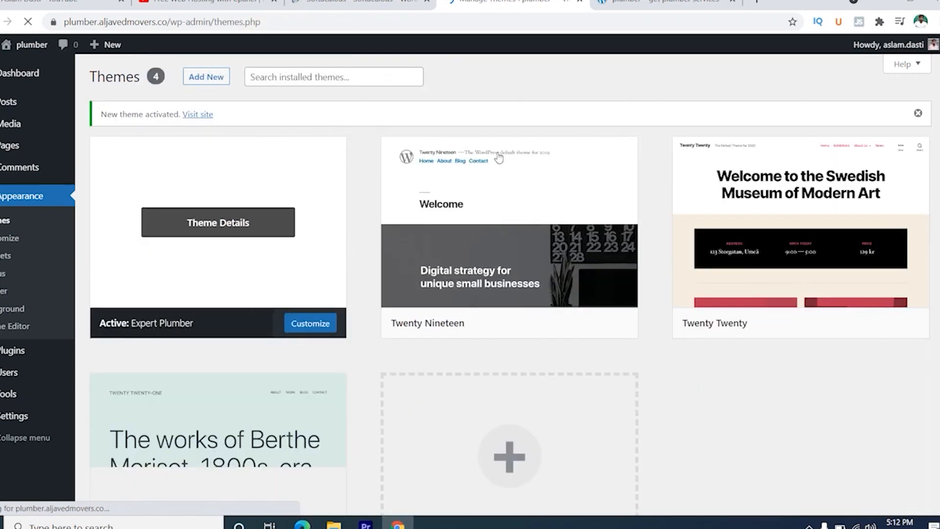
- Reload the site's home page to check it with the Expert Plumber theme, and return to the theme management page
left_click(679, 2)
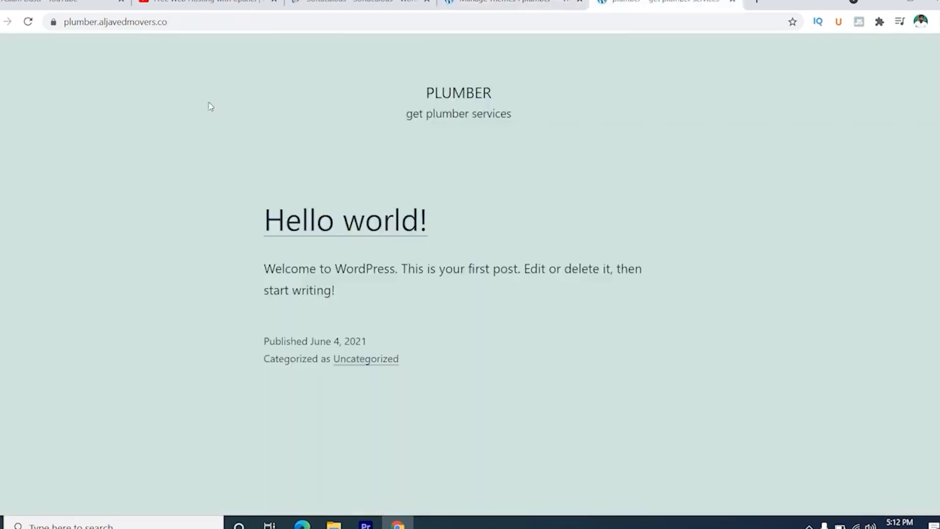
left_click(29, 22)
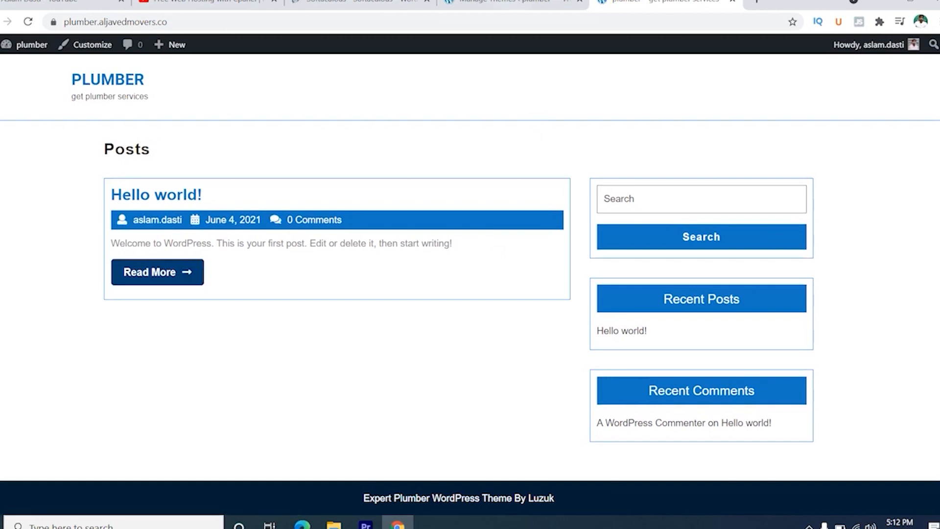
left_click(509, 2)
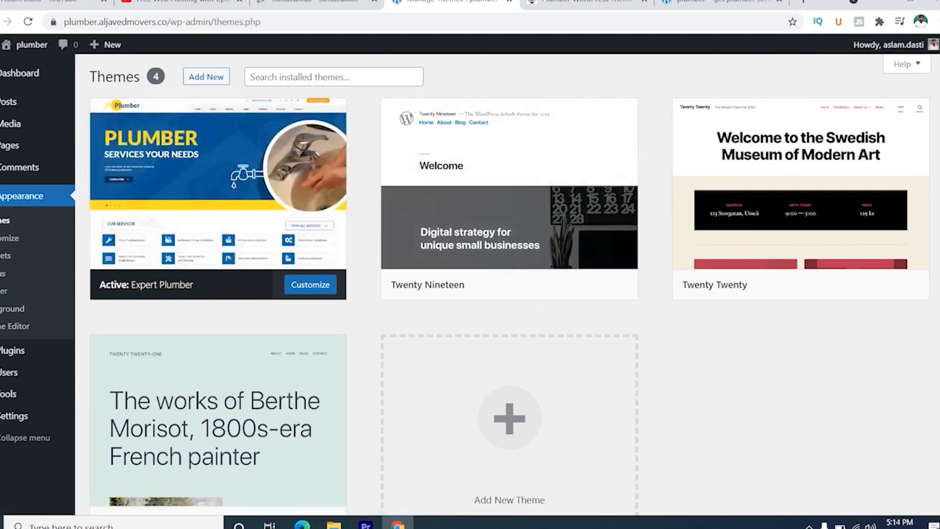
- View the Expert Plumber Pro product page on luzuk.com and return to the site's theme management page
left_click(700, 3)
left_click(563, 3)
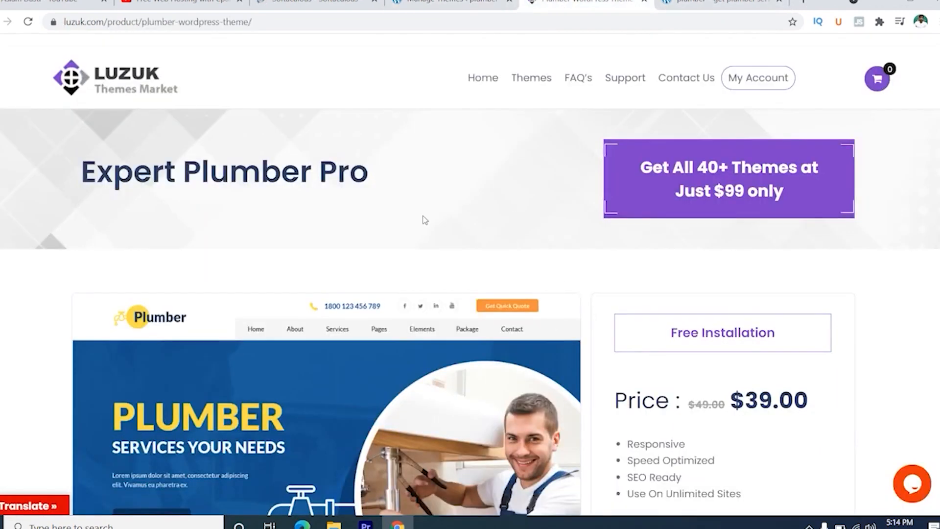
left_click(448, 3)
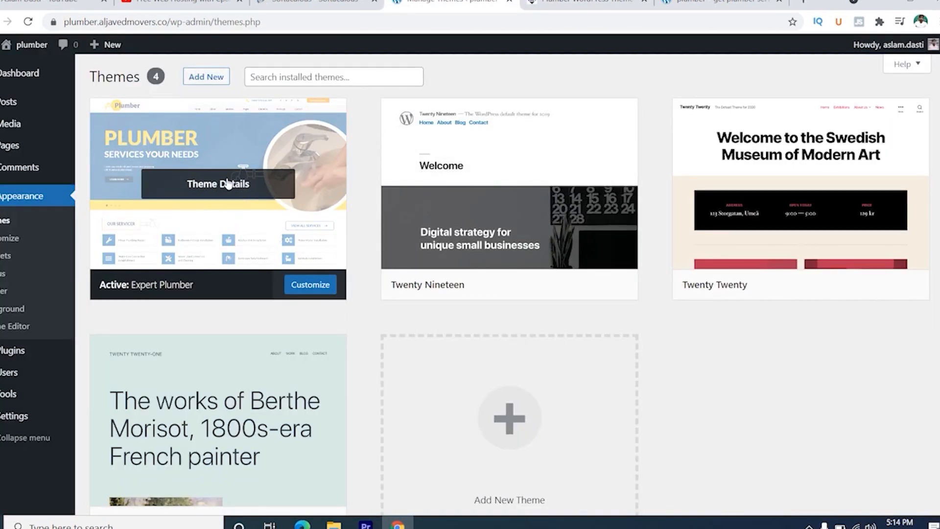
- Examine the Expert Plumber Pro product page on luzuk.com, including its price, features and theme summary, and open its live preview
left_click(582, 3)
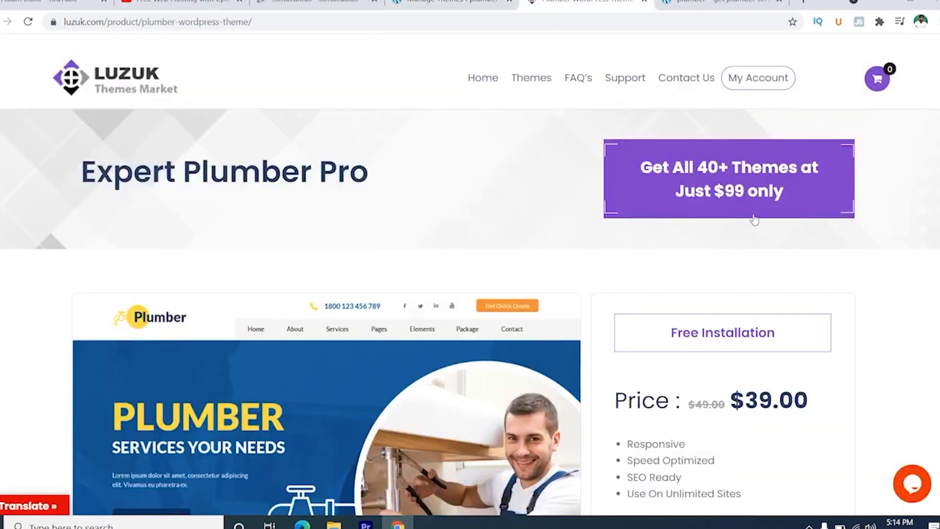
left_click_drag(760, 400, 781, 399)
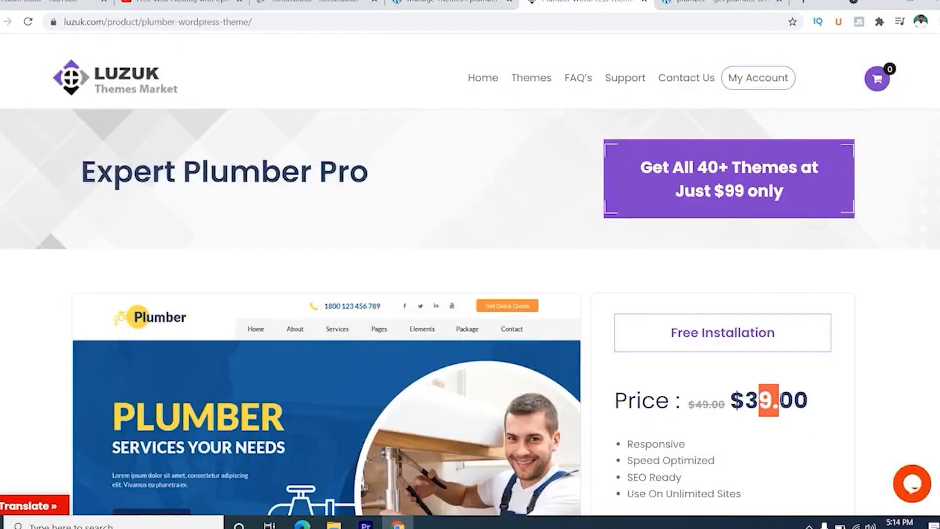
scroll(647, 316, "down", 4)
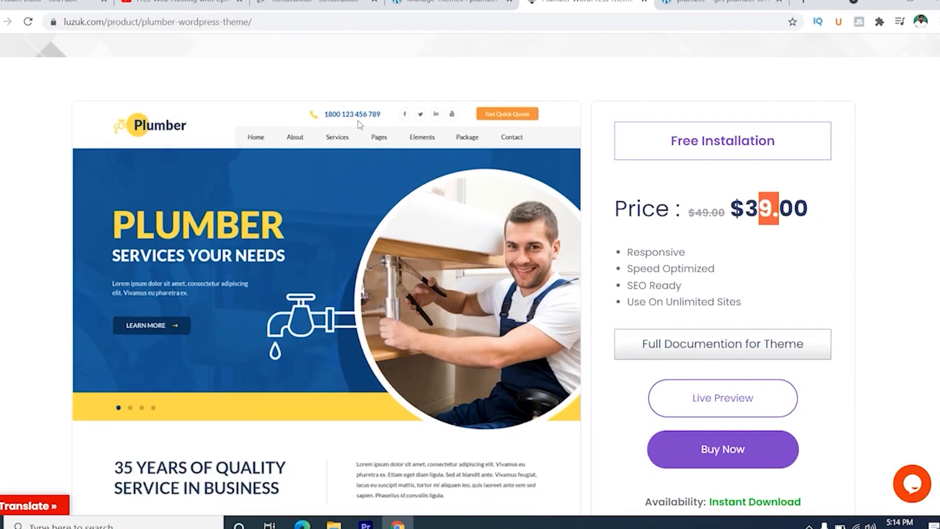
scroll(363, 166, "down", 3)
scroll(249, 217, "down", 4)
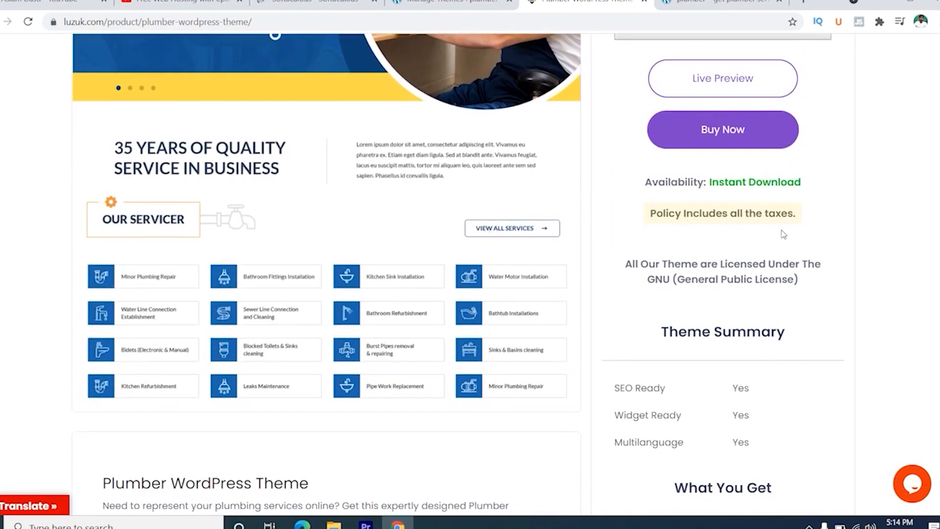
scroll(783, 235, "up", 3)
left_click(731, 215)
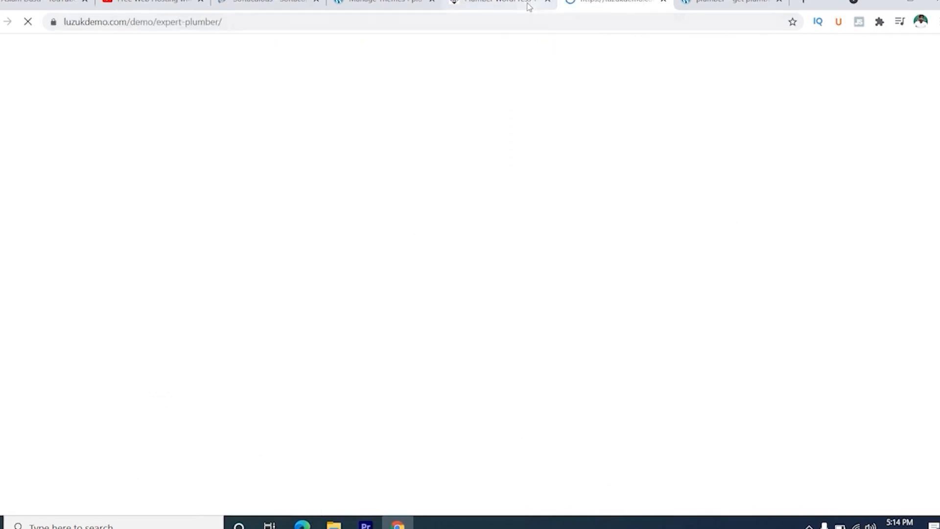
- Return to the Expert Plumber Pro product page to review its price, and go back to the site's theme management page
left_click(524, 5)
scroll(447, 223, "up", 5)
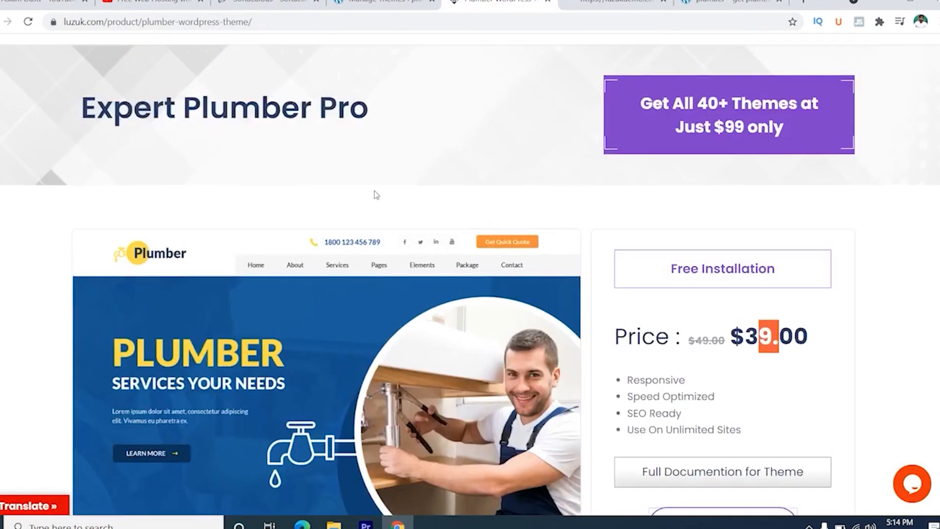
scroll(744, 172, "up", 1)
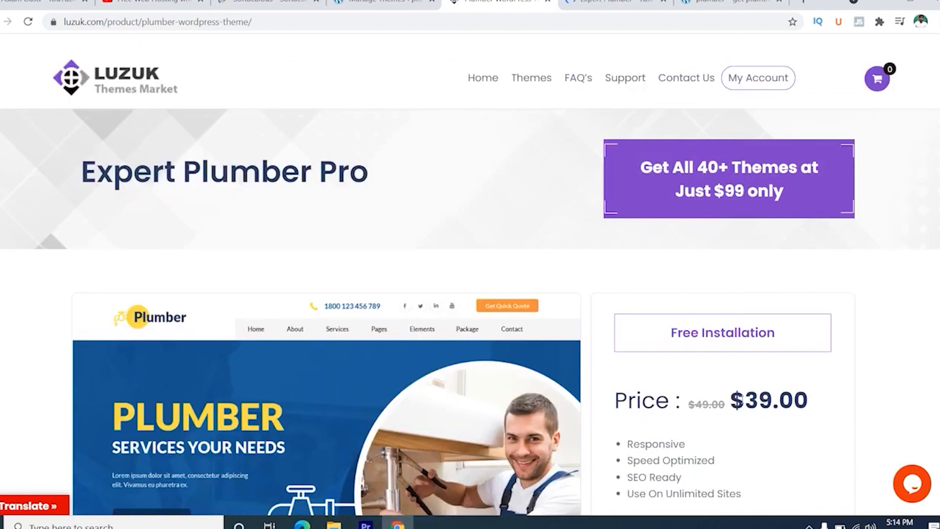
left_click_drag(744, 399, 780, 394)
scroll(780, 393, "down", 5)
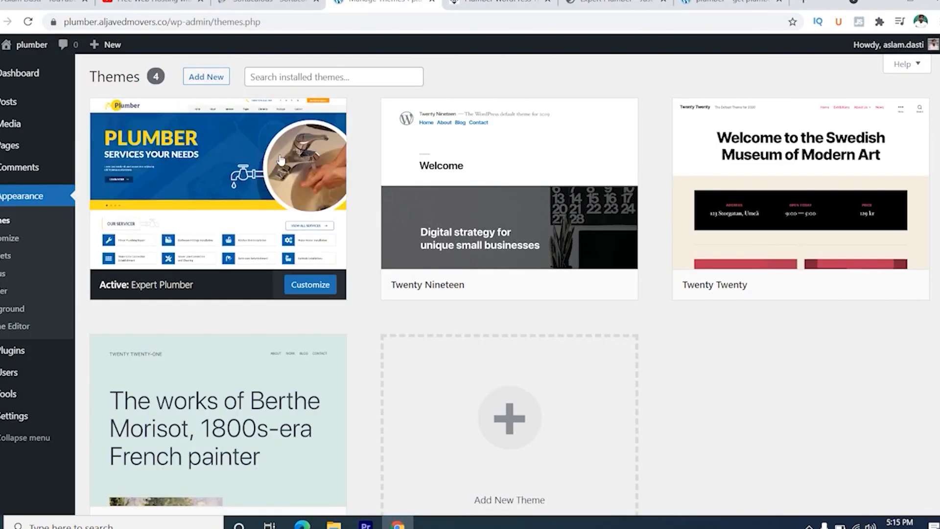
- Create a new page titled "about us" and publish it
mouse_move(9, 146)
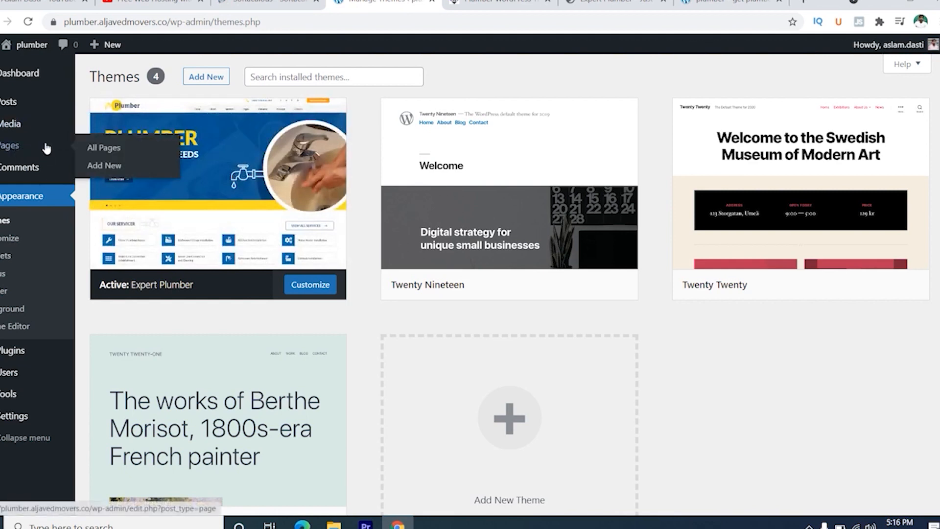
left_click(102, 166)
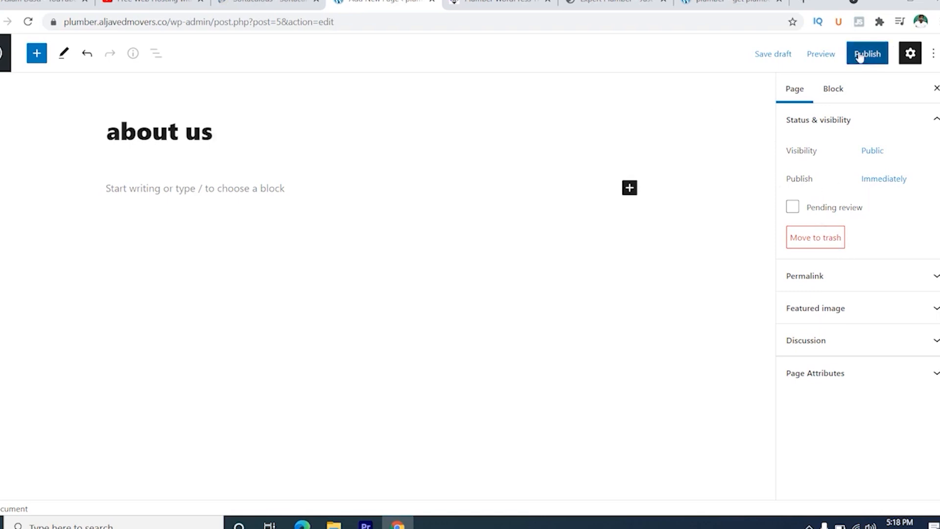
left_click(860, 55)
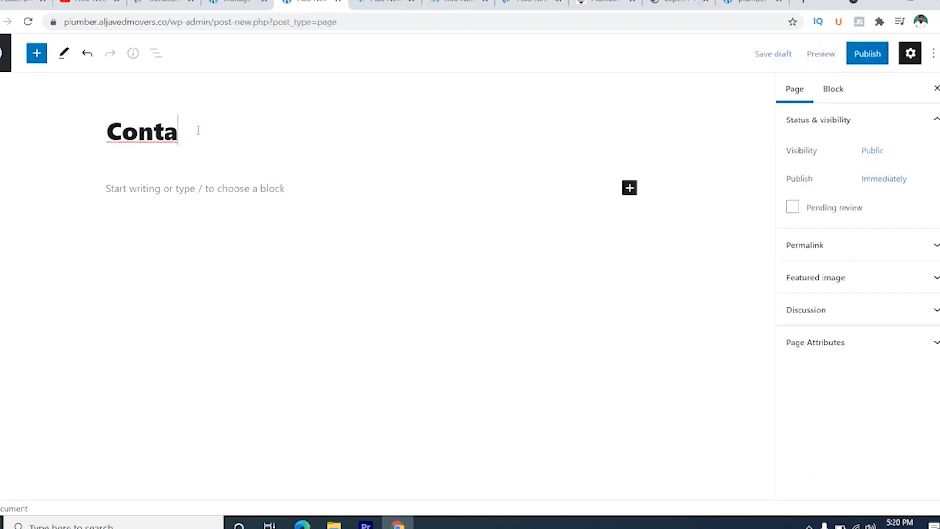
- Title another new page "Contact us" and publish it
type("ct")
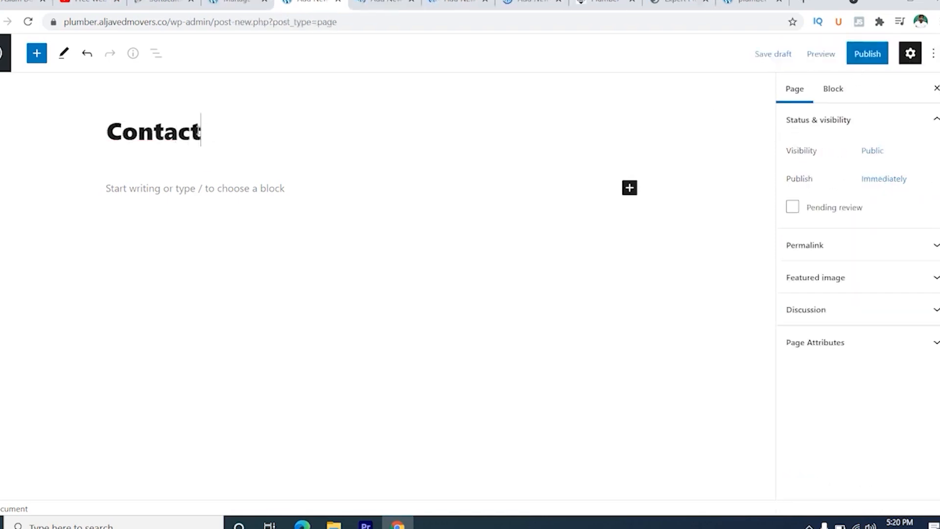
type(" us")
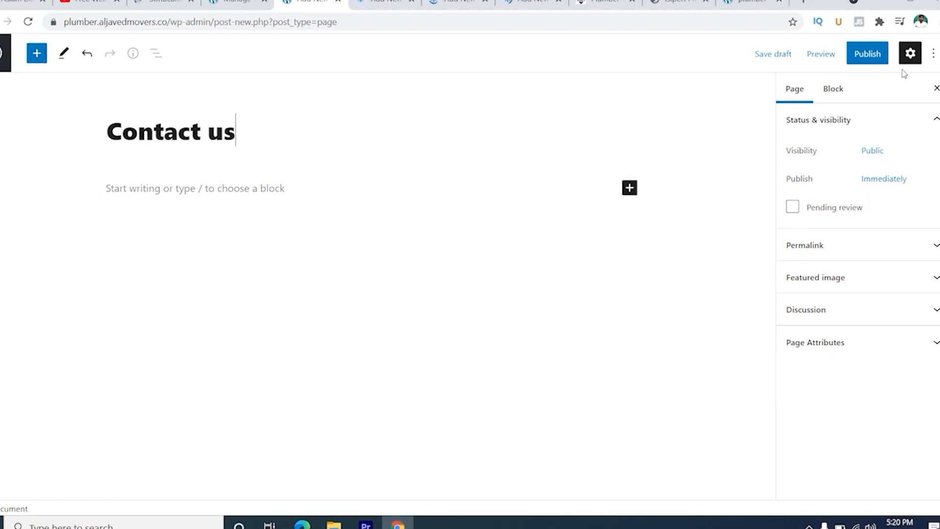
left_click(876, 53)
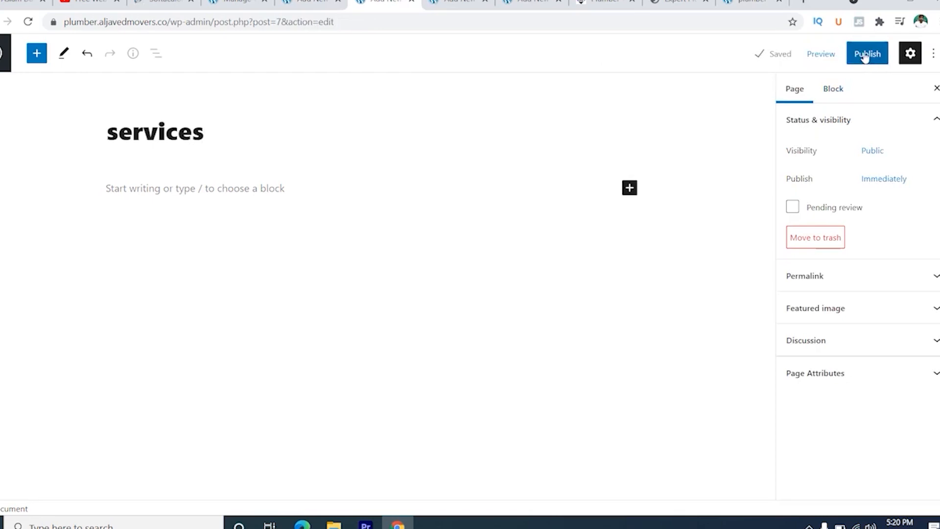
- Publish the "services" page, and title the following new page "blog" and publish it too
left_click(865, 54)
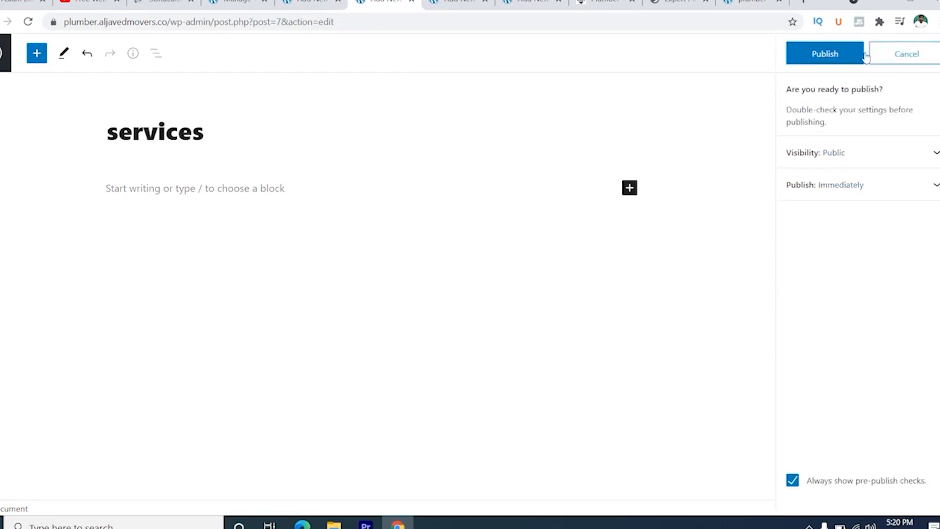
left_click(829, 61)
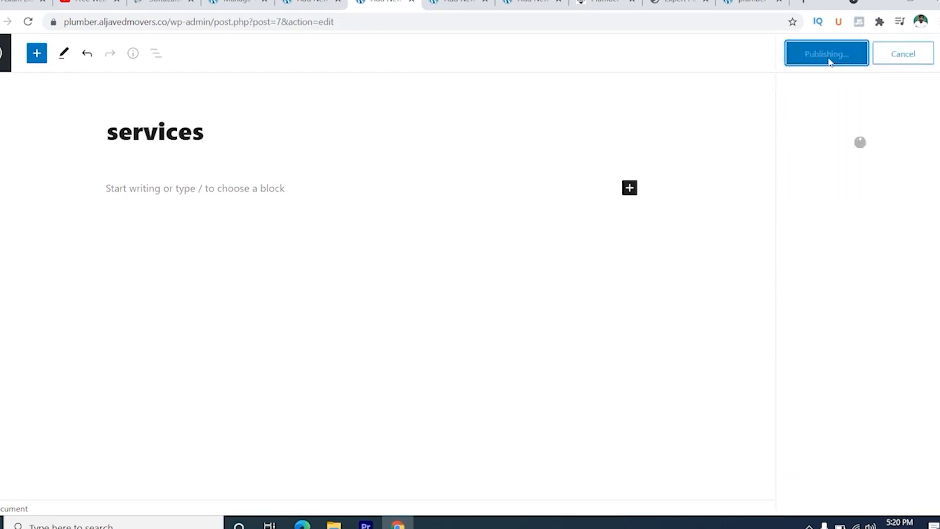
left_click(462, 2)
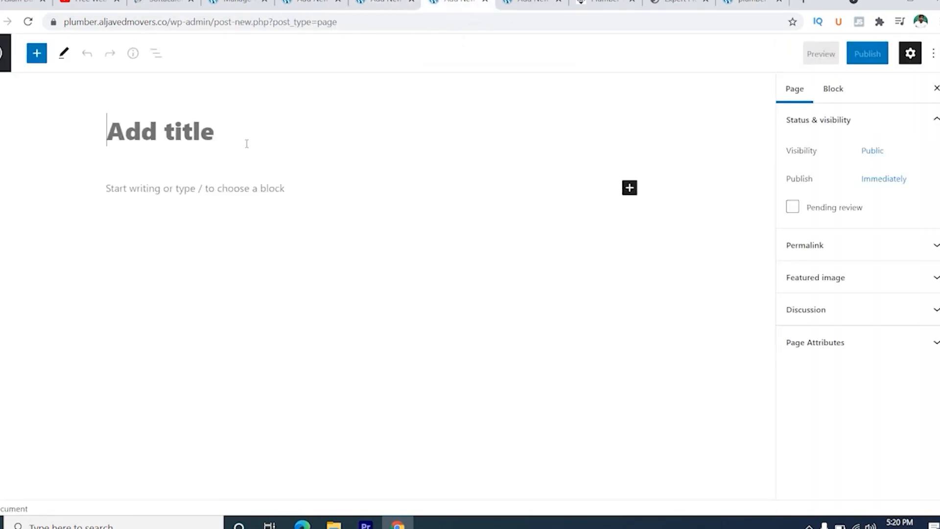
type("blog")
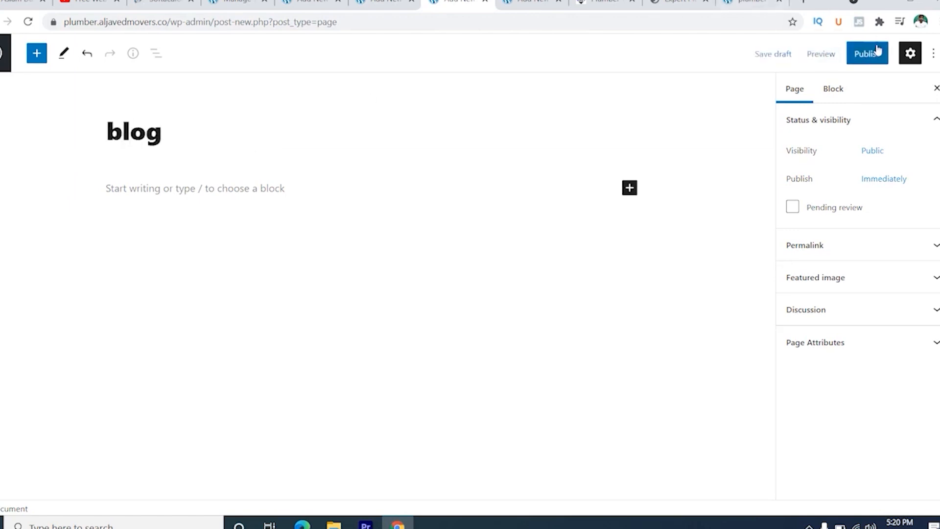
left_click(863, 54)
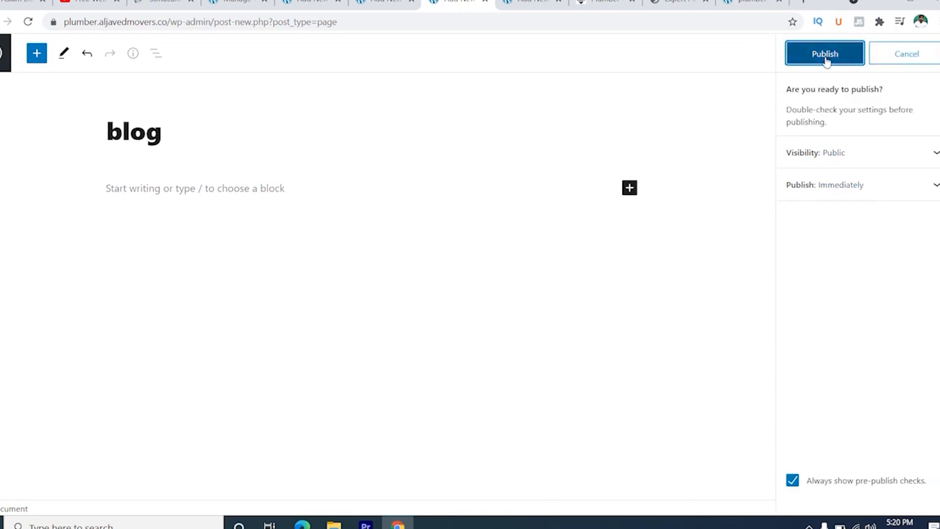
left_click(795, 58)
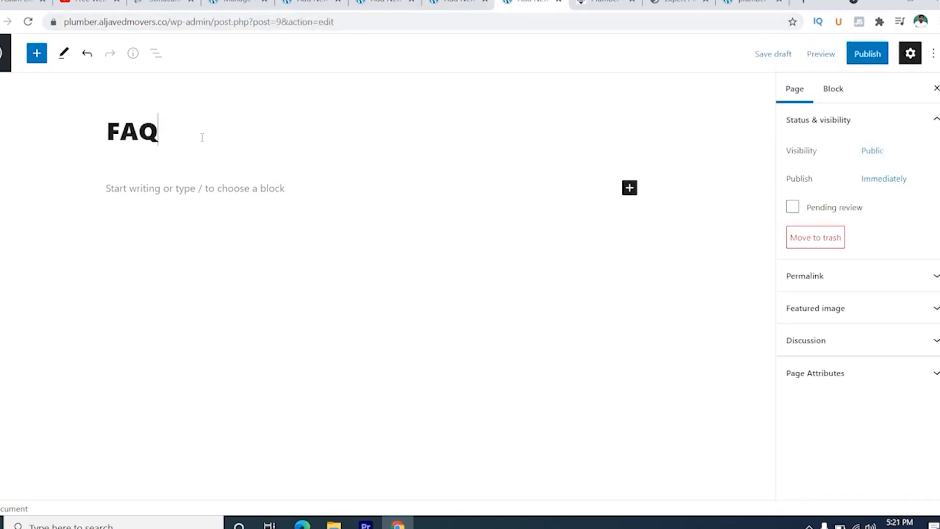
- Complete the title of the last new page as "FAQs" and publish it
type("s")
left_click(867, 54)
left_click(830, 58)
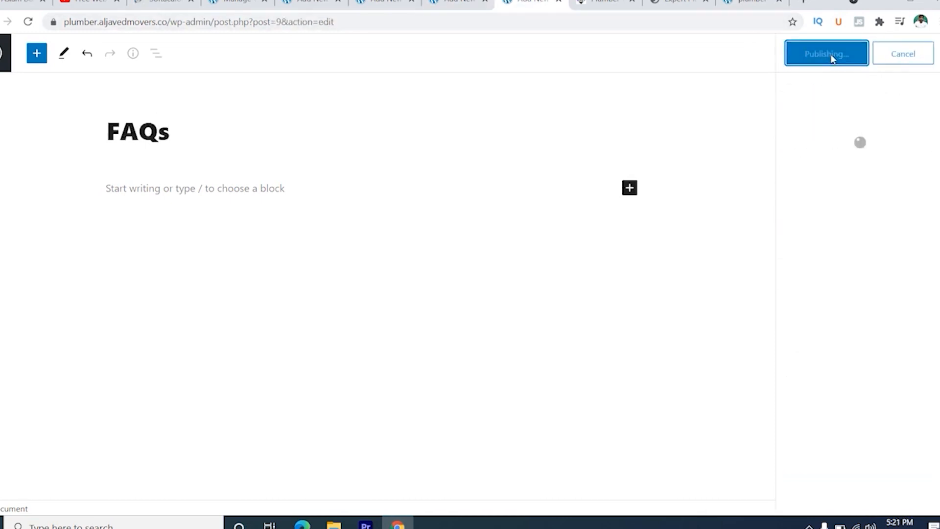
- Open the site's menu editor and select the Home, about us, blog, Contact us, FAQs and services pages in the full page list
left_click(237, 2)
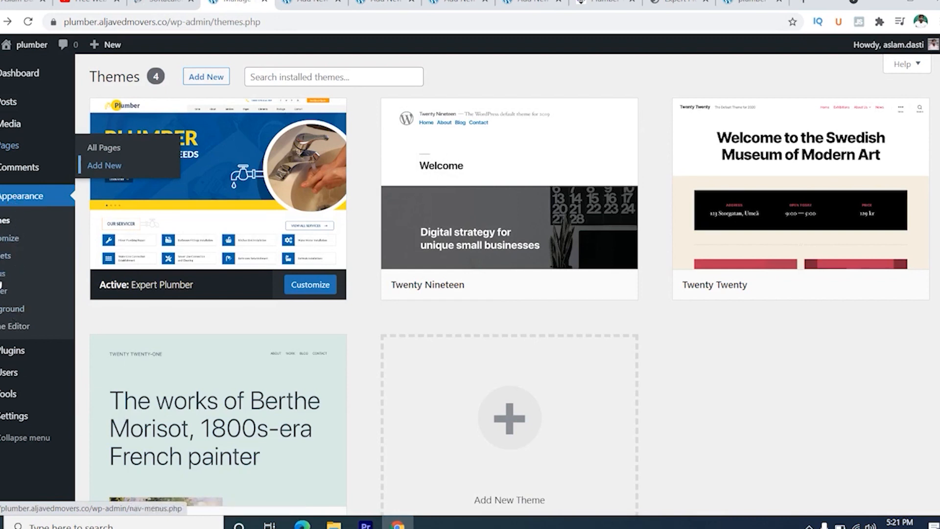
left_click(7, 273)
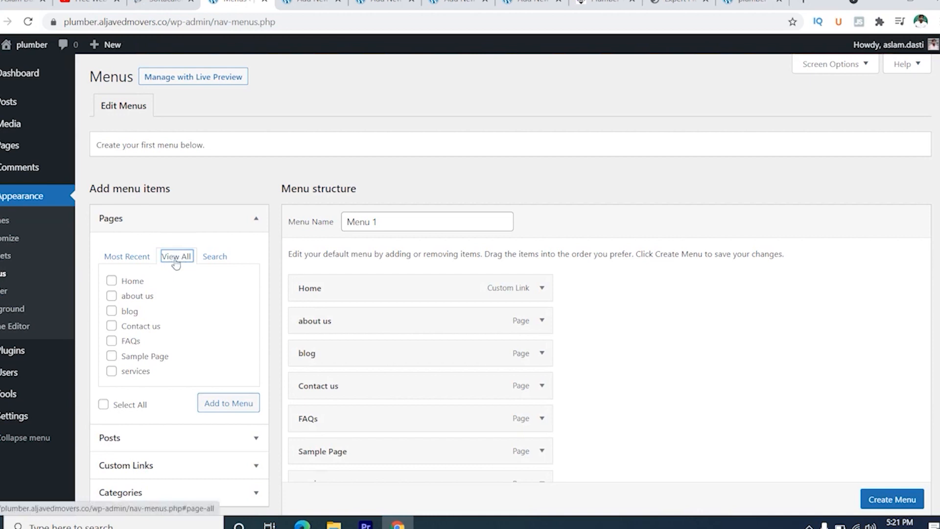
left_click(112, 281)
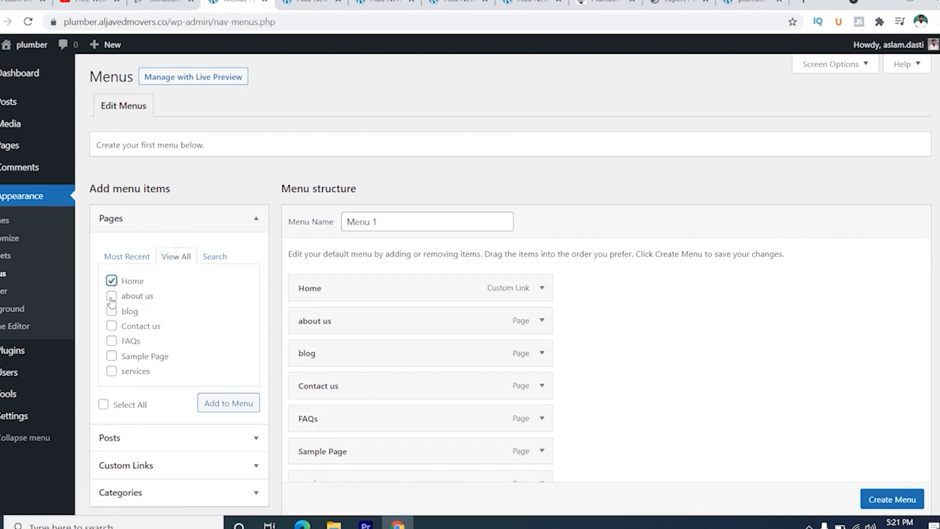
left_click(111, 296)
left_click(112, 312)
left_click(112, 326)
left_click(112, 341)
left_click(111, 371)
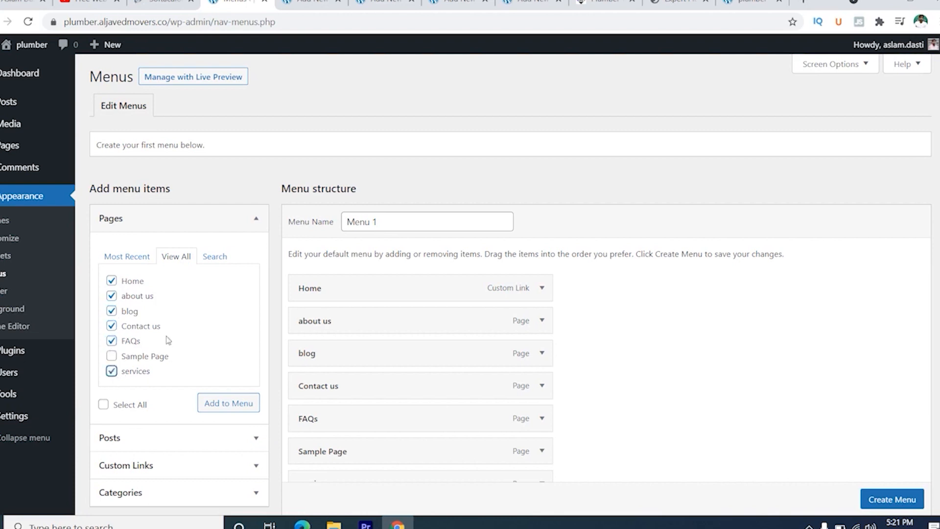
- Remove Sample Page from the structure of Menu 1 and create the menu
scroll(194, 324, "down", 1)
scroll(194, 324, "down", 1)
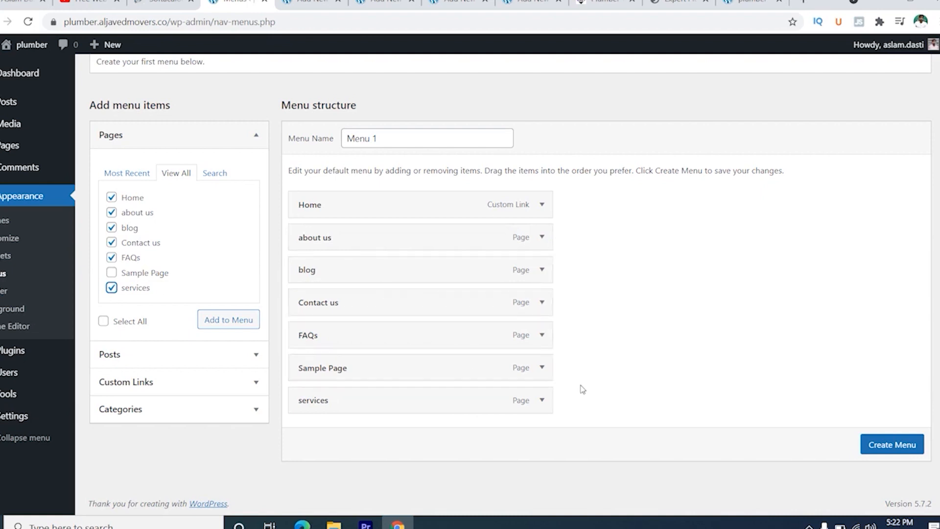
scroll(541, 367, "up", 1)
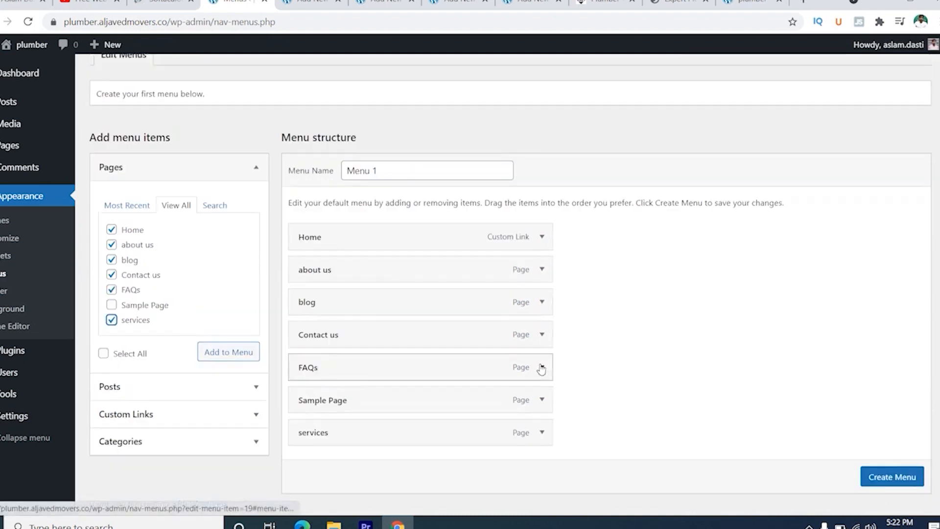
left_click(541, 368)
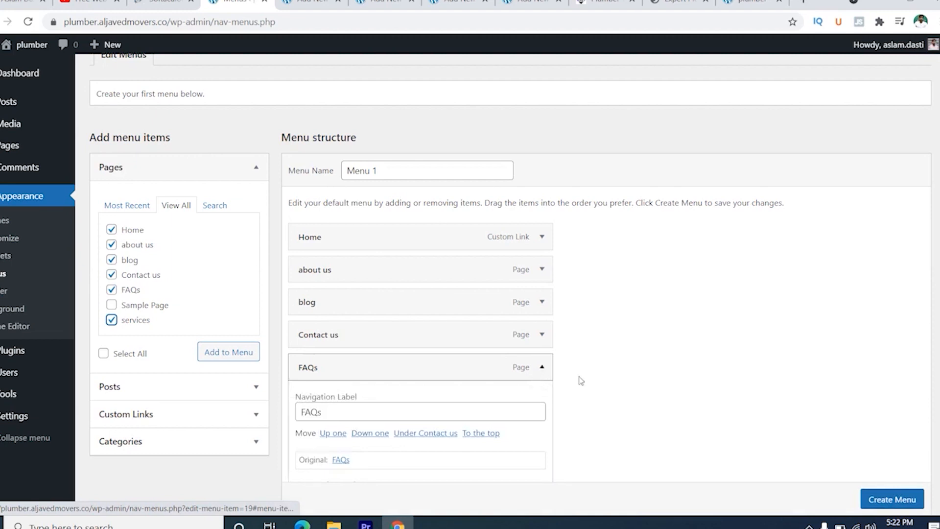
left_click(310, 363)
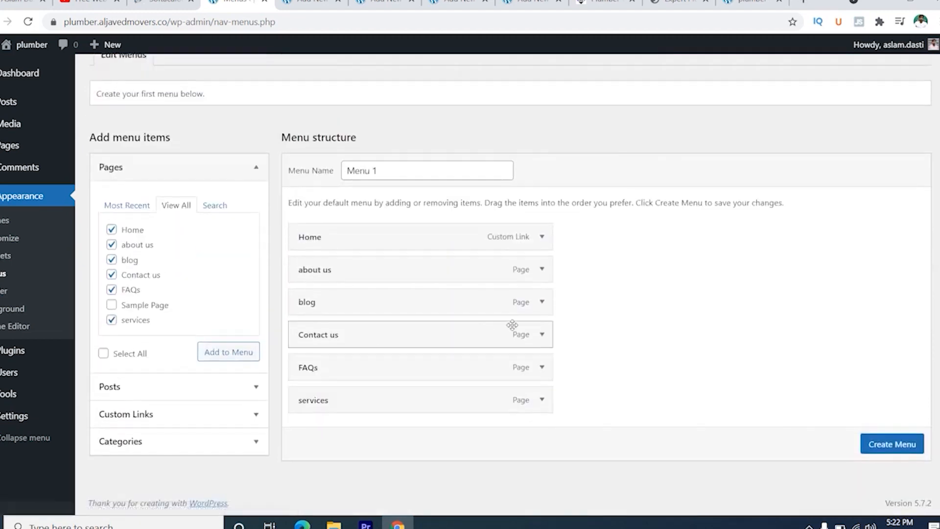
left_click(887, 445)
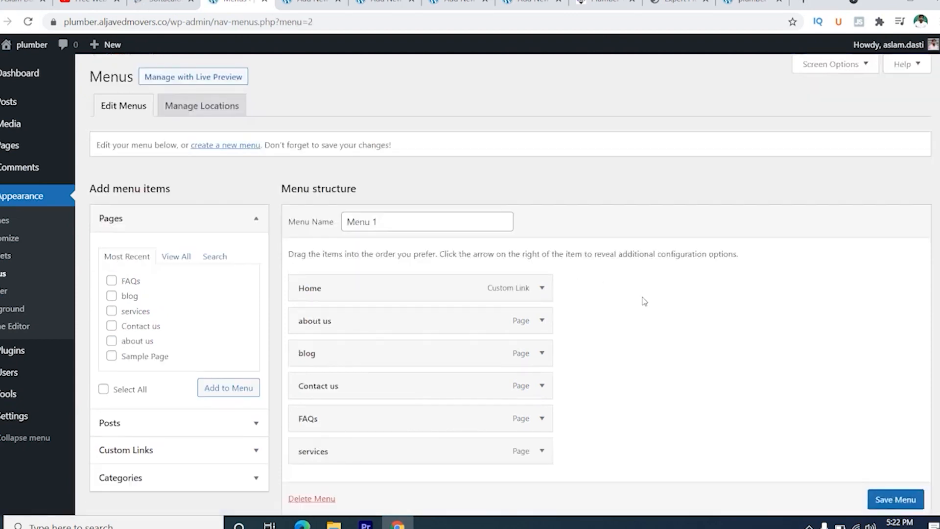
- Assign Menu 1 to the Primary Menu display location and save the menu
scroll(644, 301, "down", 3)
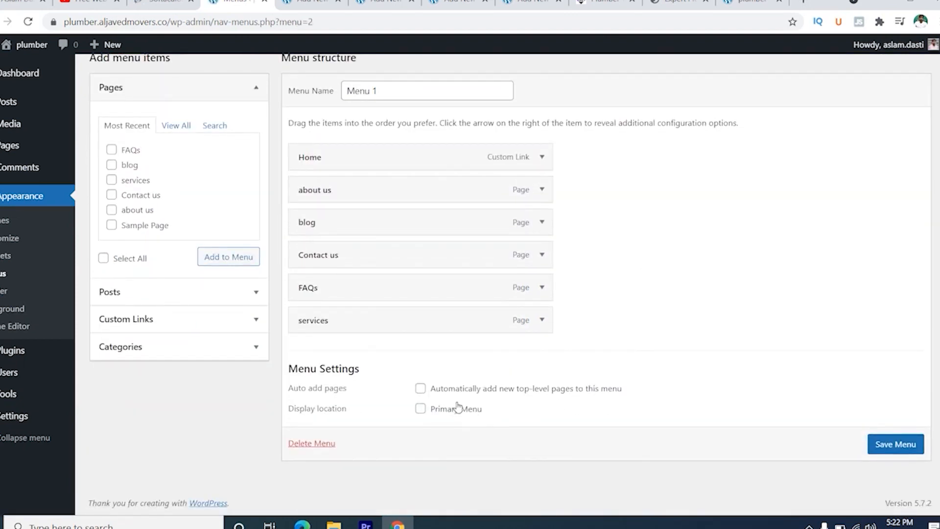
left_click(421, 409)
left_click(889, 439)
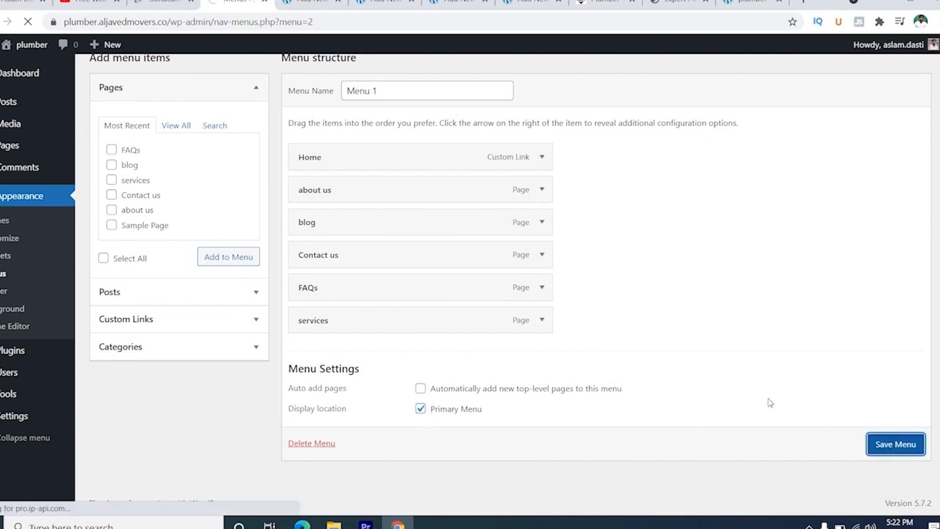
- Close the finished page editors and reload the site's home page to check the navigation menu
left_click(337, 1)
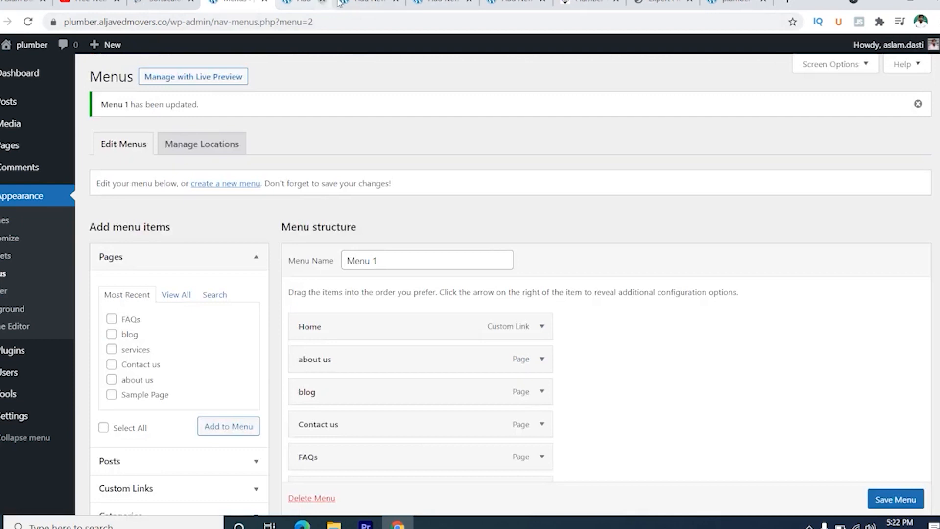
left_click(337, 1)
left_click(338, 2)
left_click(338, 1)
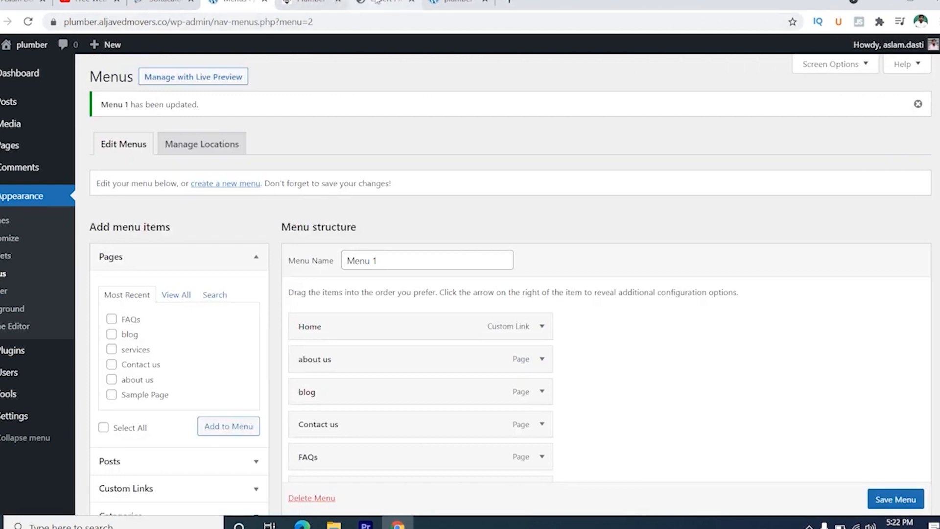
left_click(451, 2)
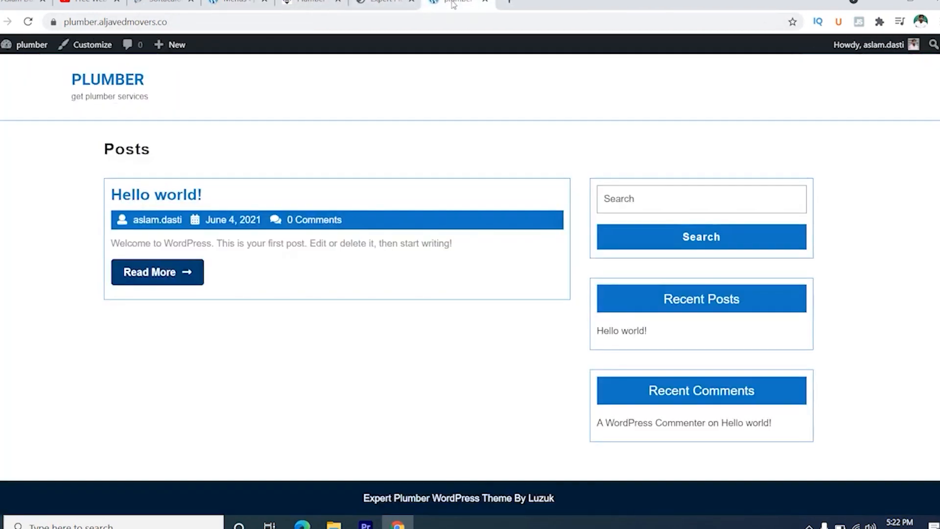
left_click(29, 22)
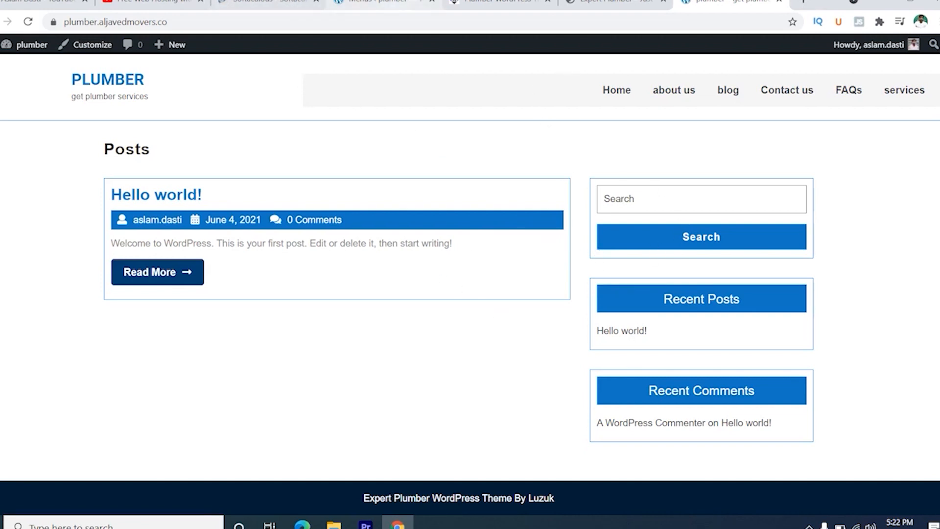
- Return to the WordPress menu editor, open the theme customizer from it in a new browser tab and switch to that tab
left_click(396, 2)
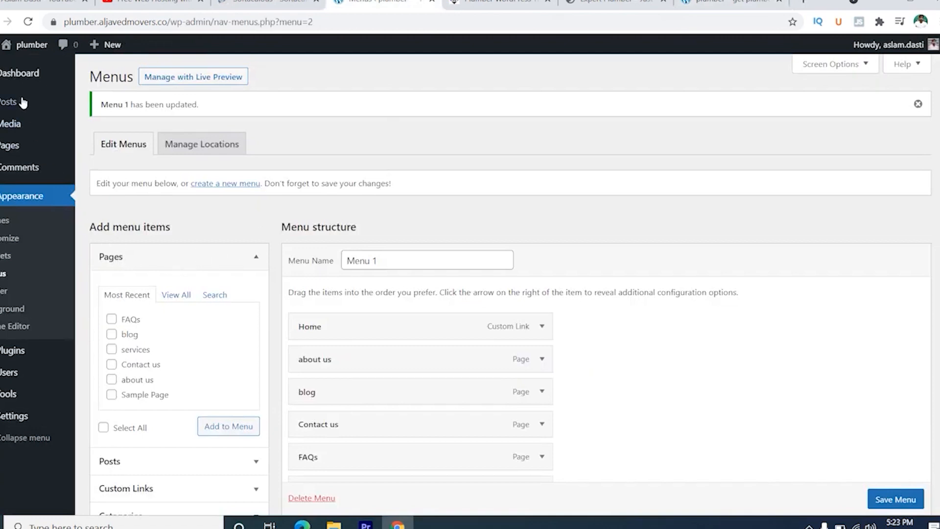
mouse_move(22, 104)
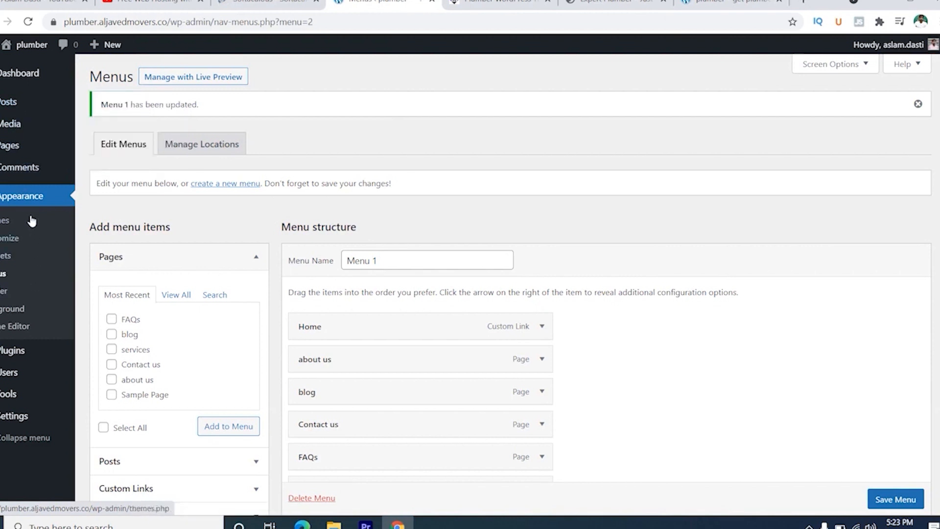
right_click(4, 243)
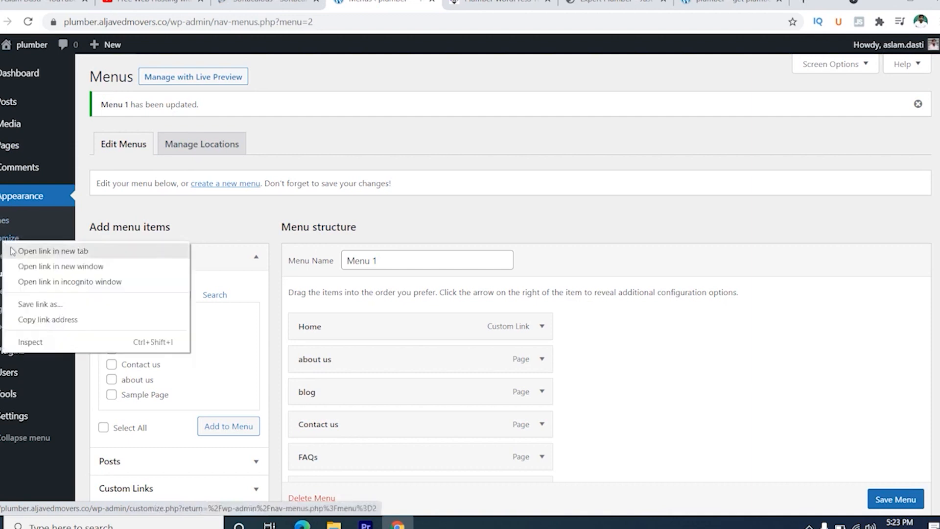
left_click(38, 248)
left_click(451, 3)
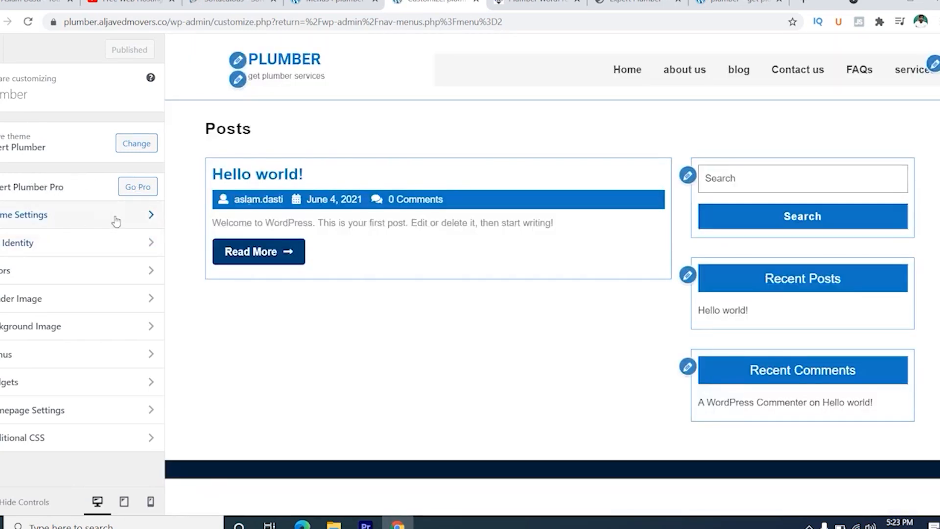
- Enter the business phone number in the Header theme settings and publish the change
left_click(144, 216)
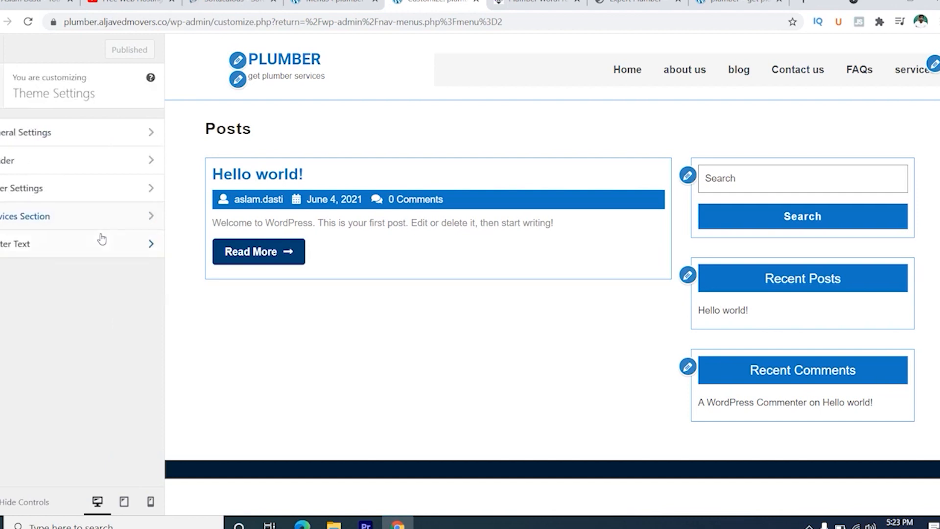
left_click(102, 167)
left_click(43, 147)
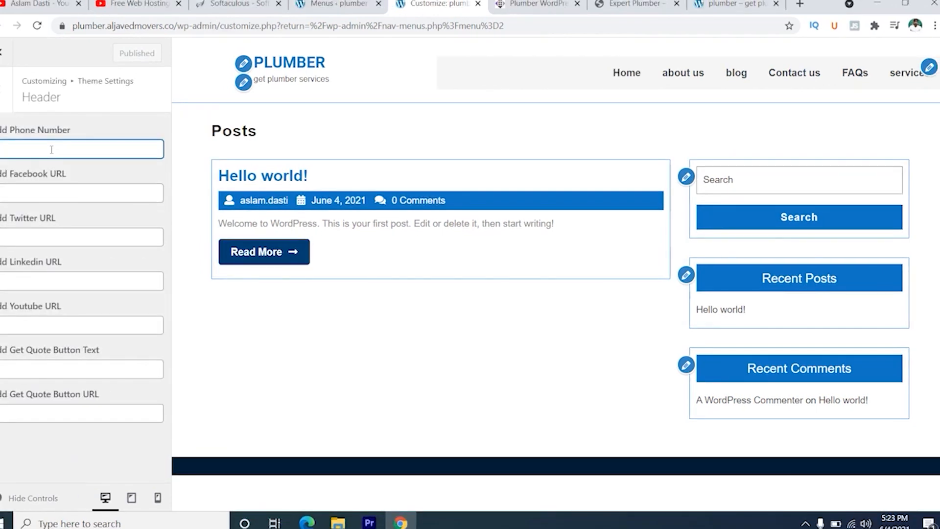
type("0")
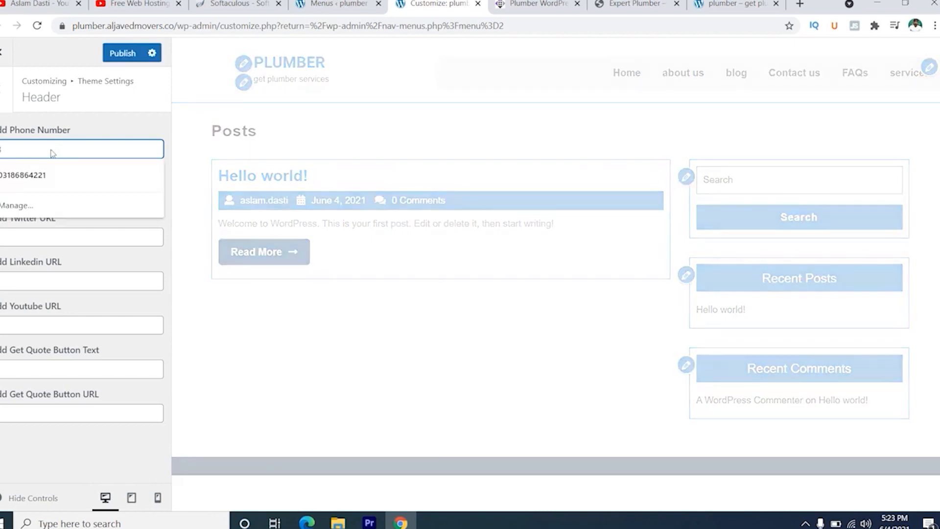
key("BackSpace")
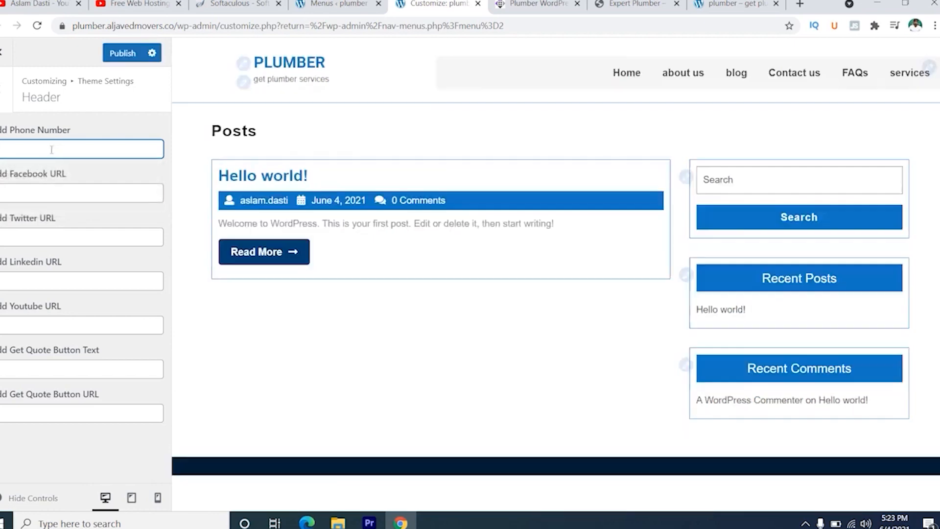
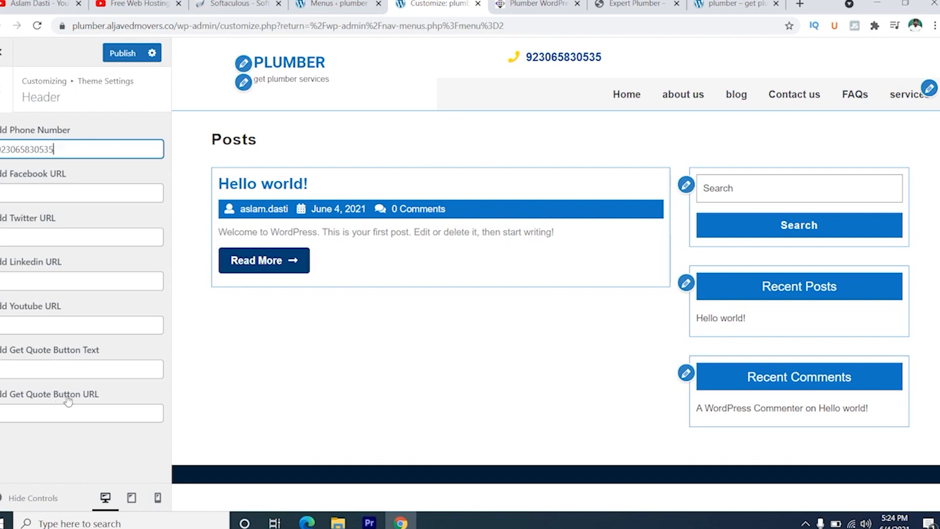
left_click(42, 371)
left_click(47, 422)
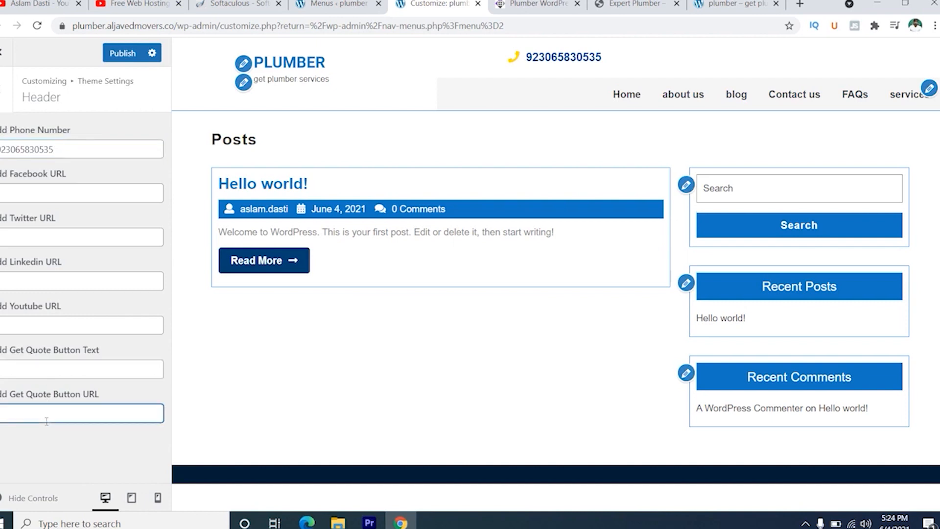
left_click(132, 54)
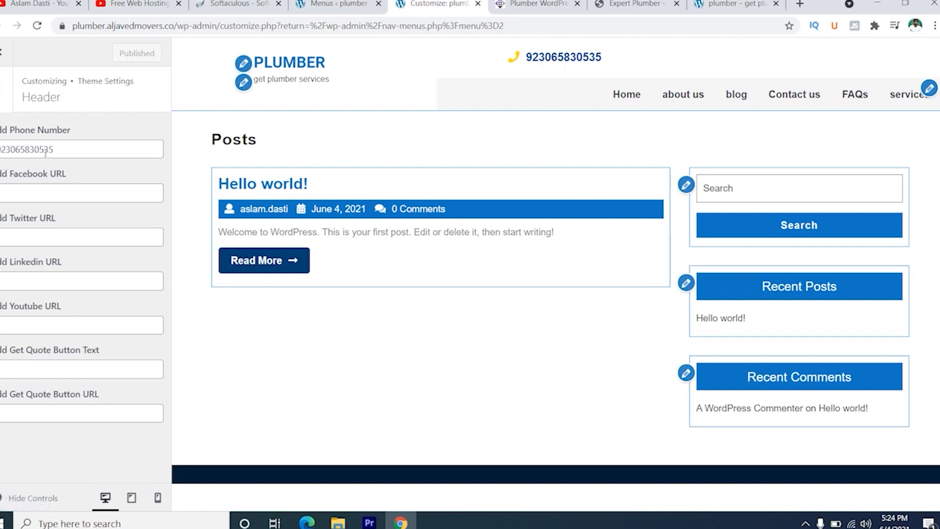
double_click(68, 147)
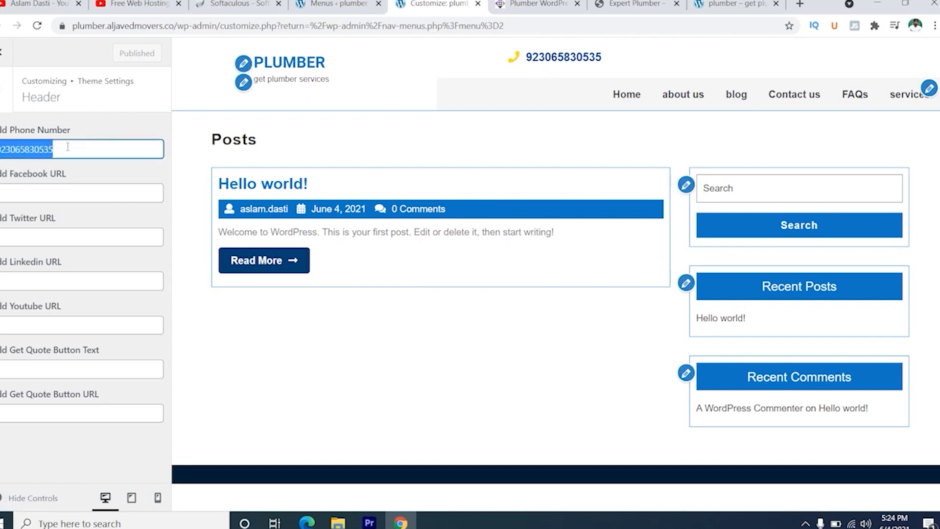
left_click(75, 149)
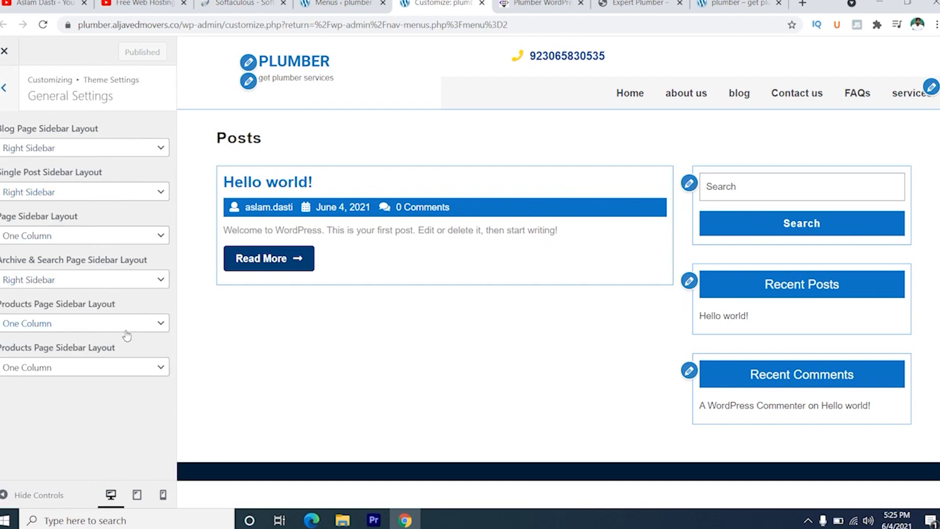
- Leave the General Settings and open the Slider Settings within the theme settings
left_click(5, 87)
left_click(131, 190)
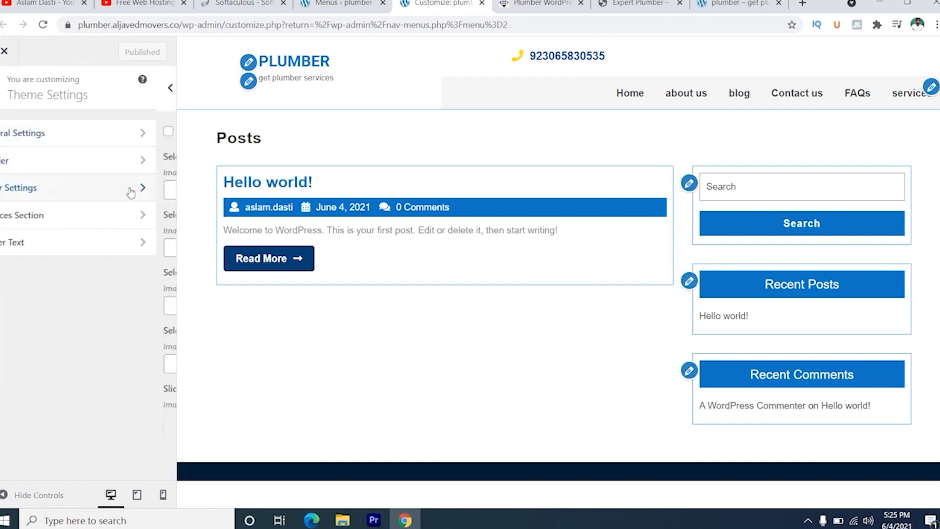
left_click(5, 88)
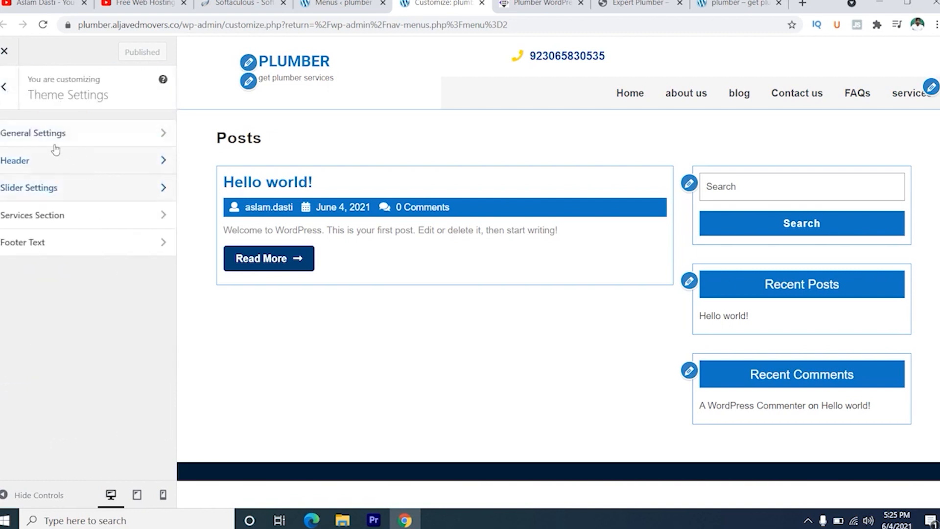
left_click(5, 87)
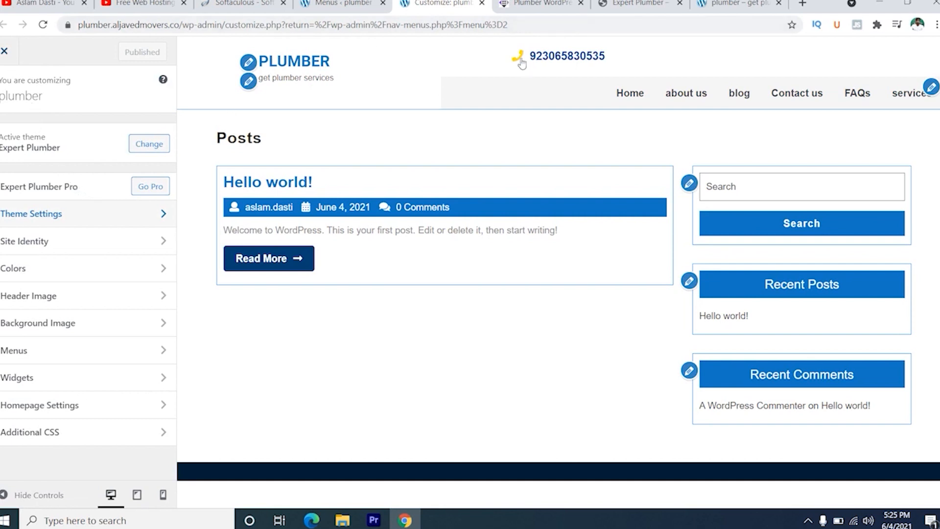
left_click(111, 218)
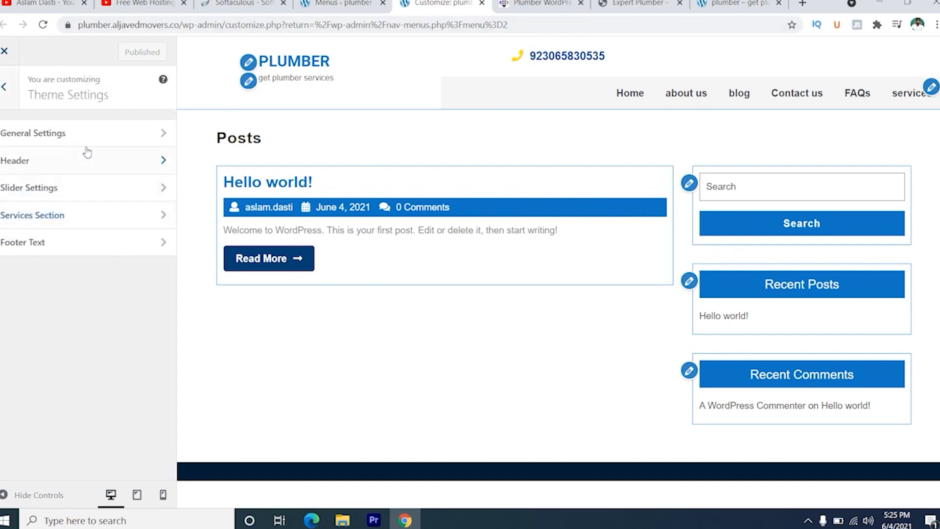
left_click(81, 189)
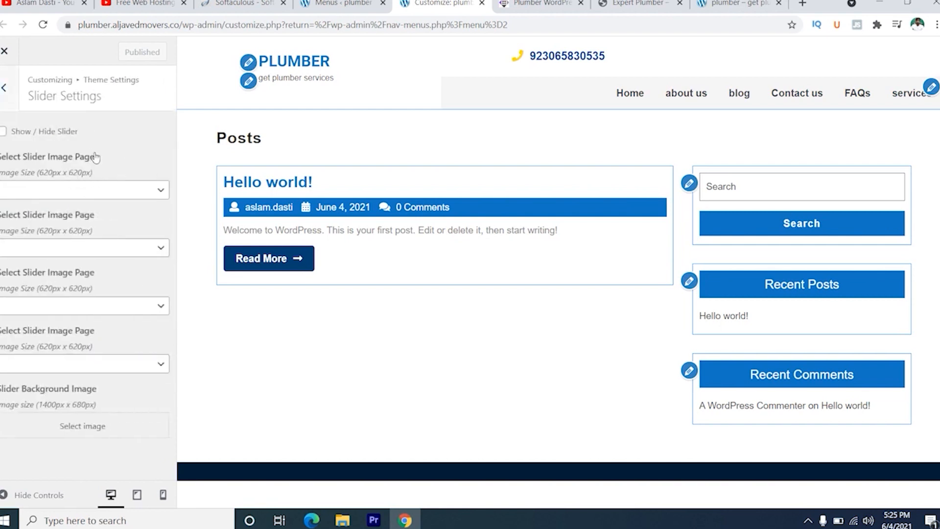
- Choose the about us page as the first slider image page and enable the slider
left_click(115, 197)
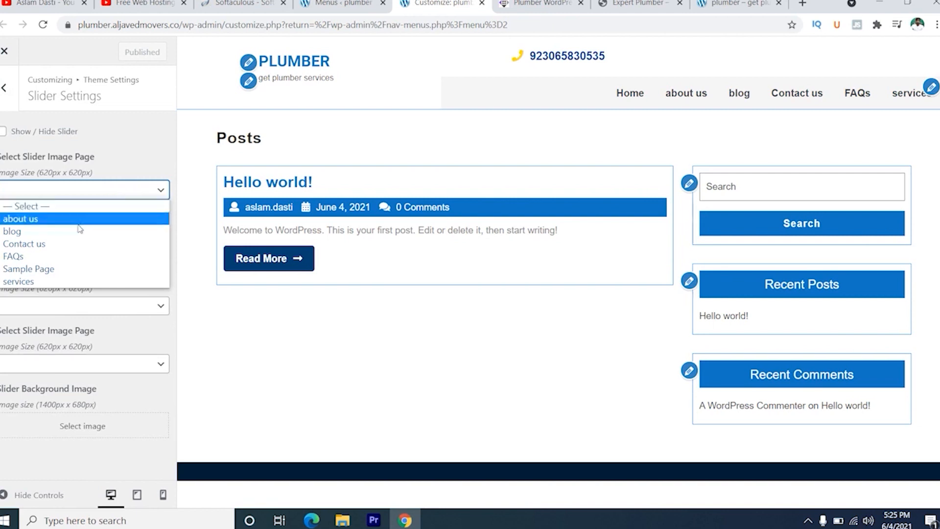
left_click(117, 168)
left_click(87, 198)
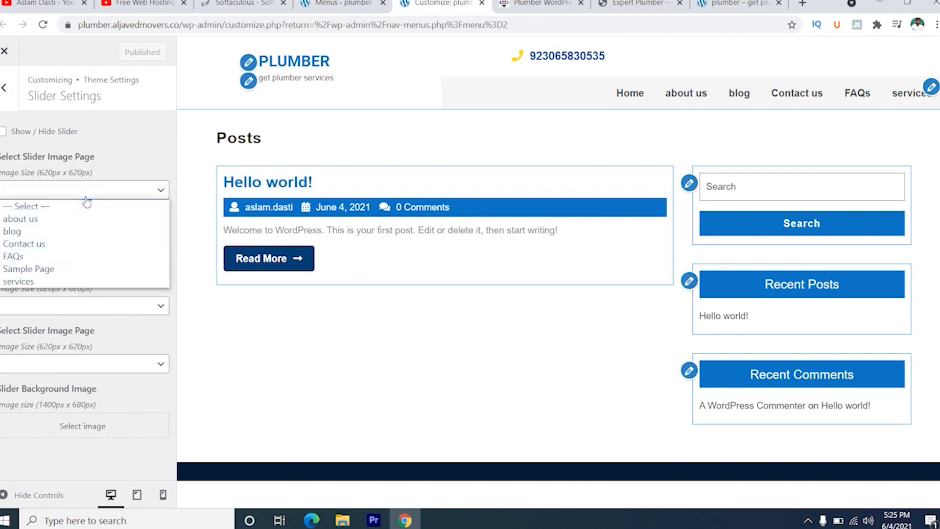
left_click(118, 143)
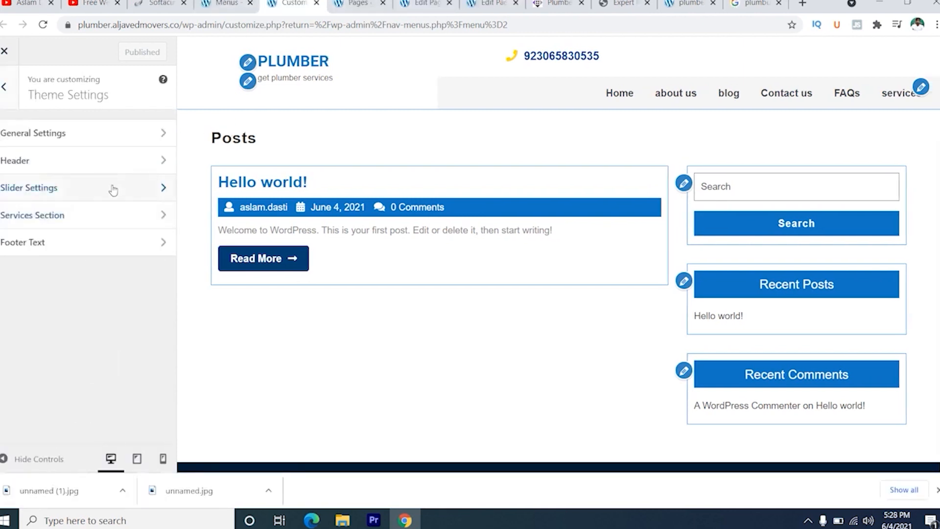
left_click(112, 188)
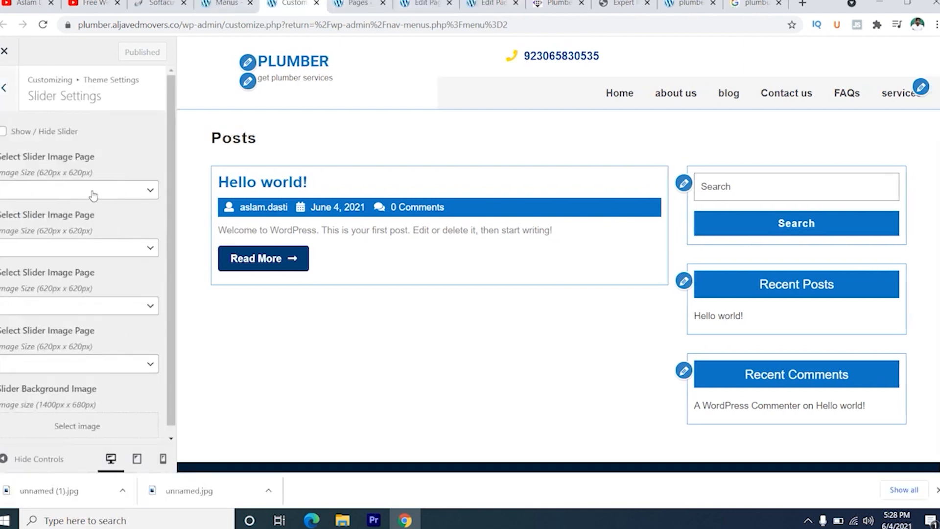
left_click(93, 192)
left_click(66, 218)
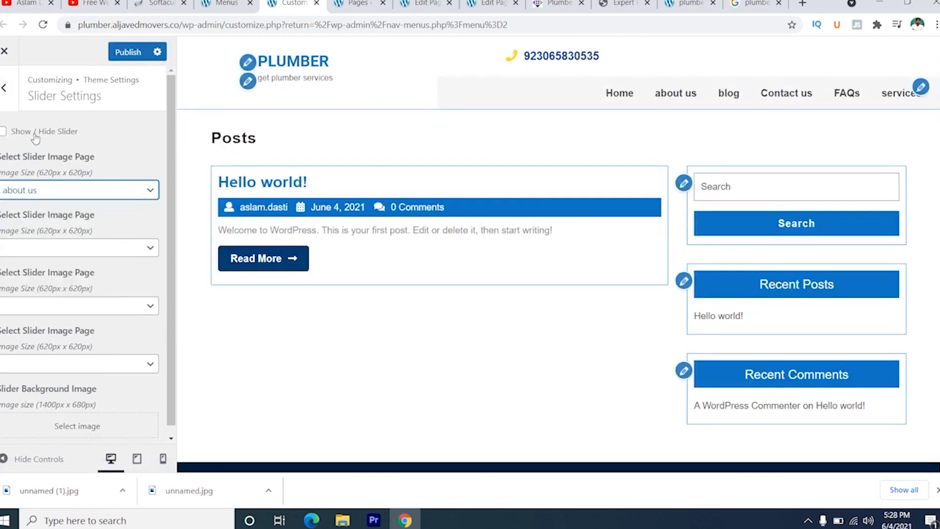
left_click(3, 133)
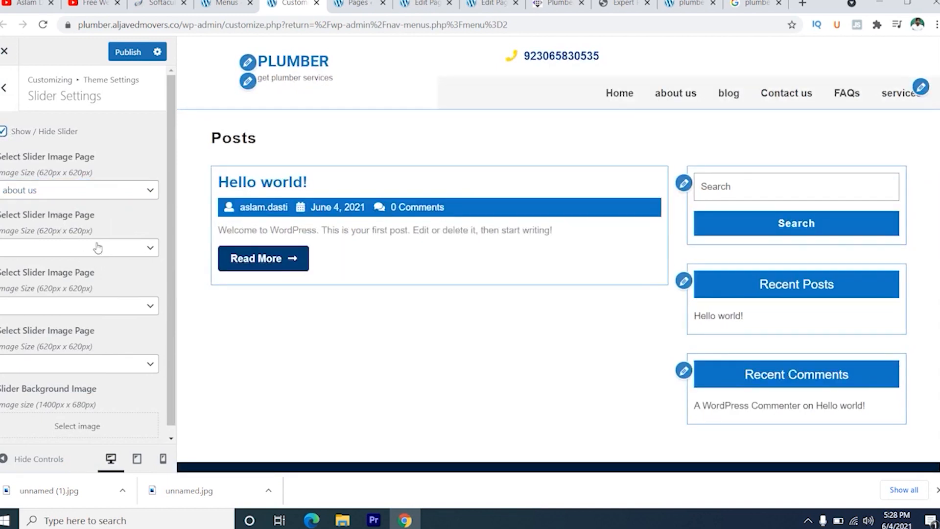
- Choose the services page as the second slider image page, publish the slider settings and check the live home page
left_click(98, 249)
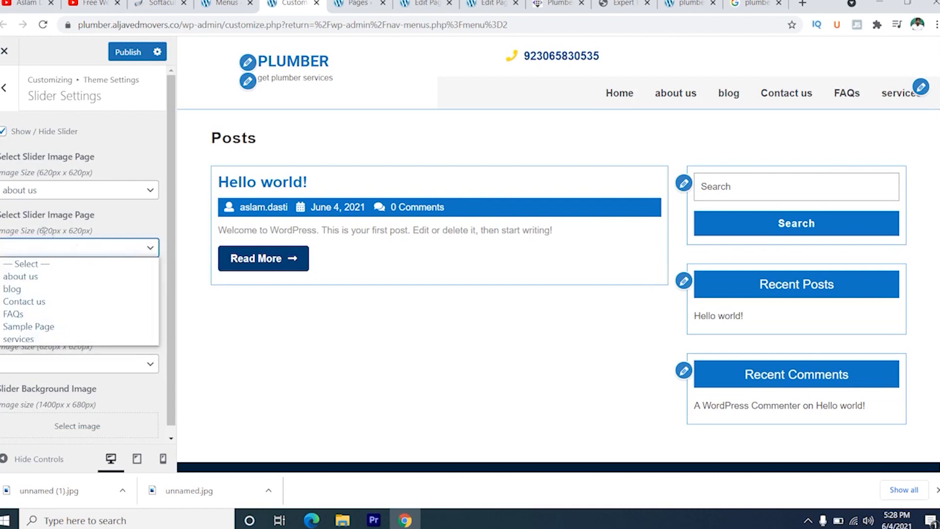
left_click_drag(40, 230, 61, 230)
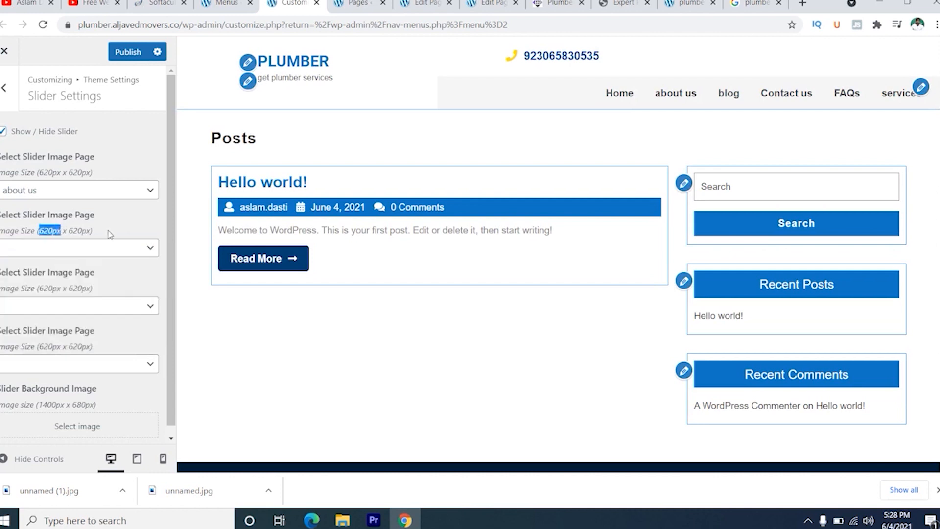
left_click(93, 248)
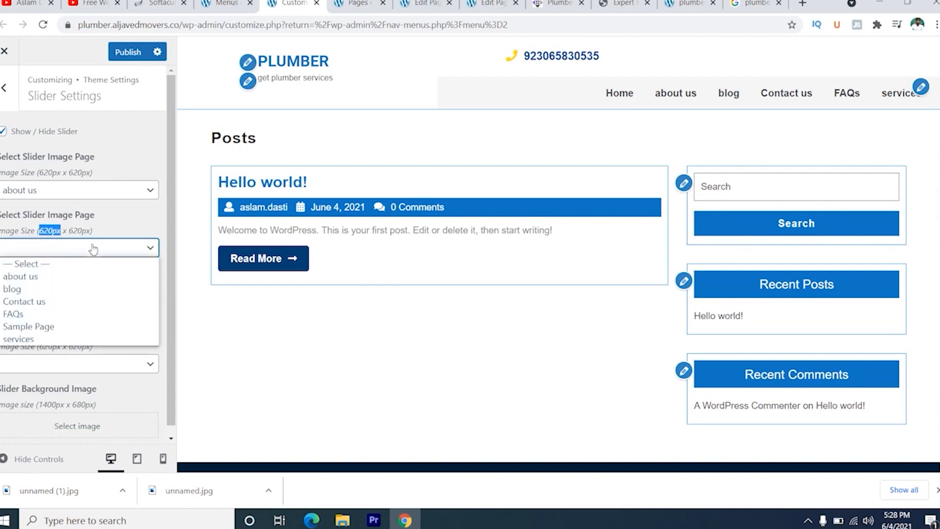
left_click(61, 338)
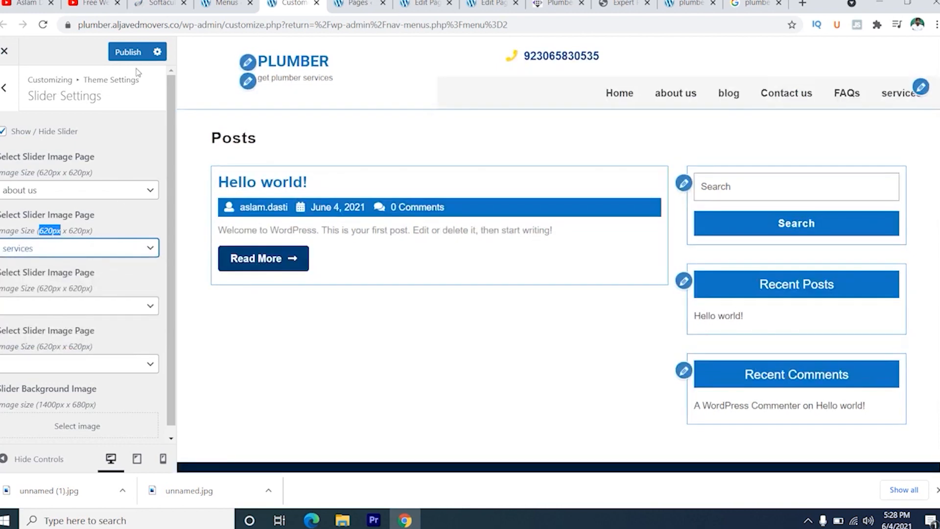
left_click(131, 52)
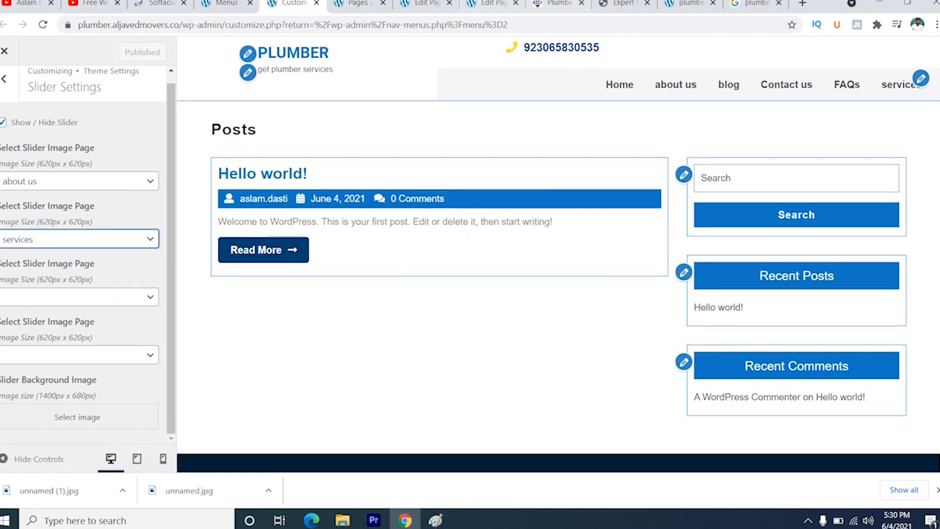
left_click(670, 7)
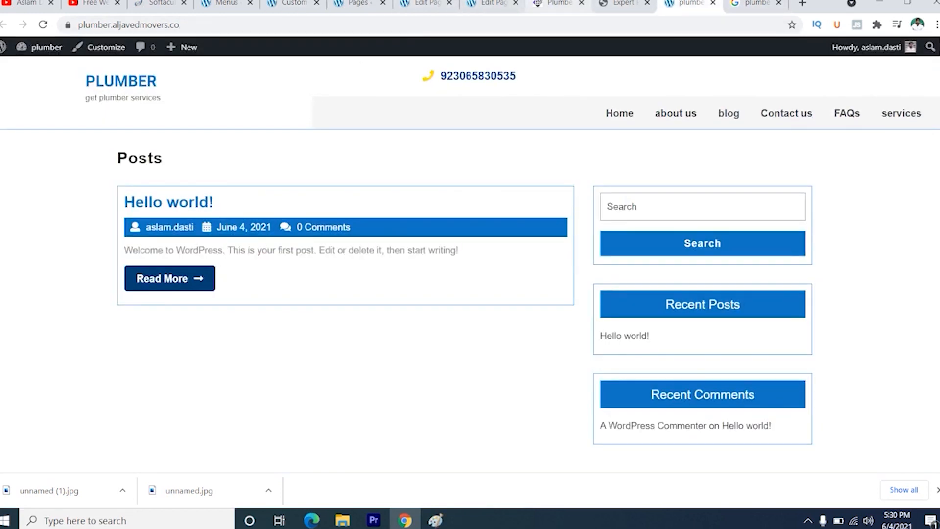
left_click(289, 4)
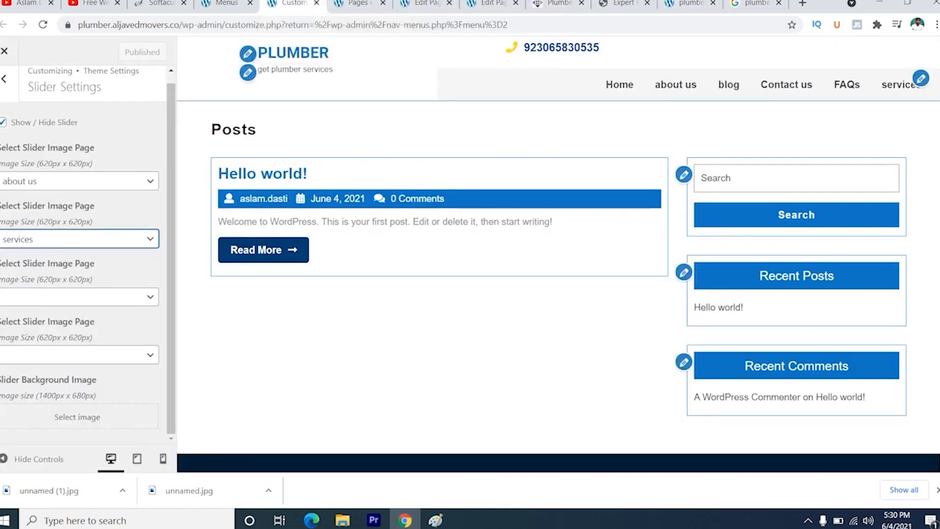
- Set Service Icon 1 to the solid address card icon in the theme's Services Section settings
left_click(5, 88)
left_click(103, 217)
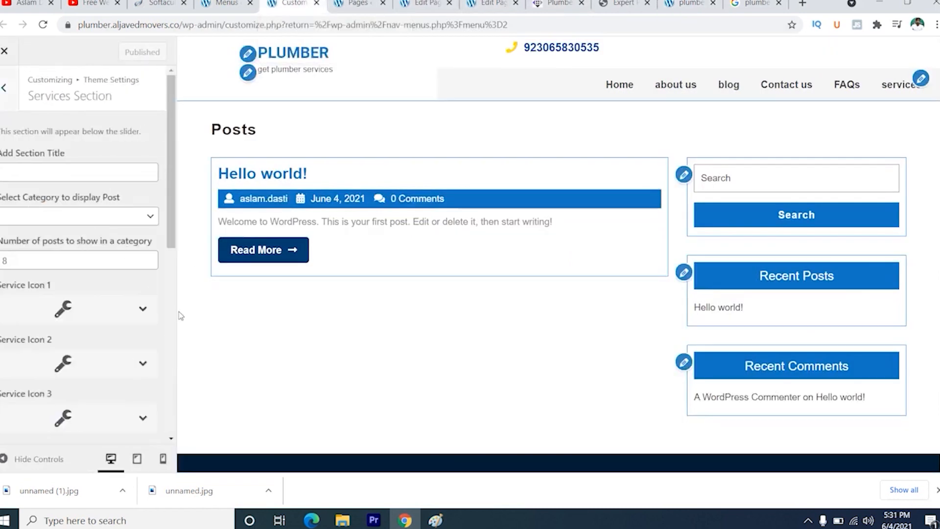
scroll(125, 331, "down", 2)
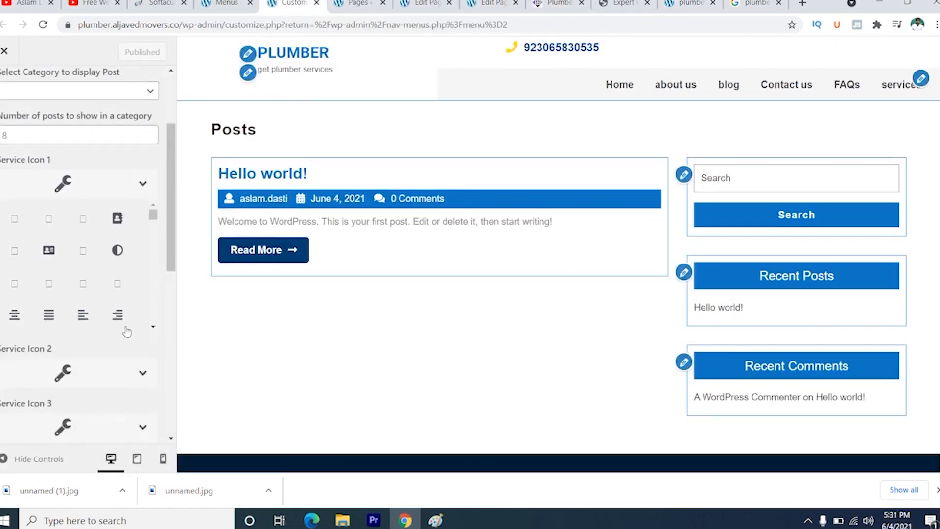
left_click(51, 249)
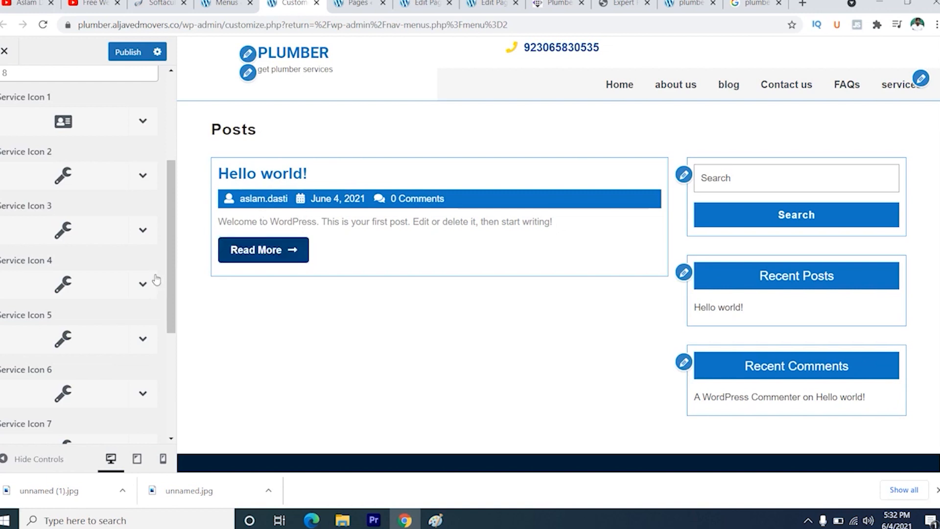
scroll(139, 222, "up", 4)
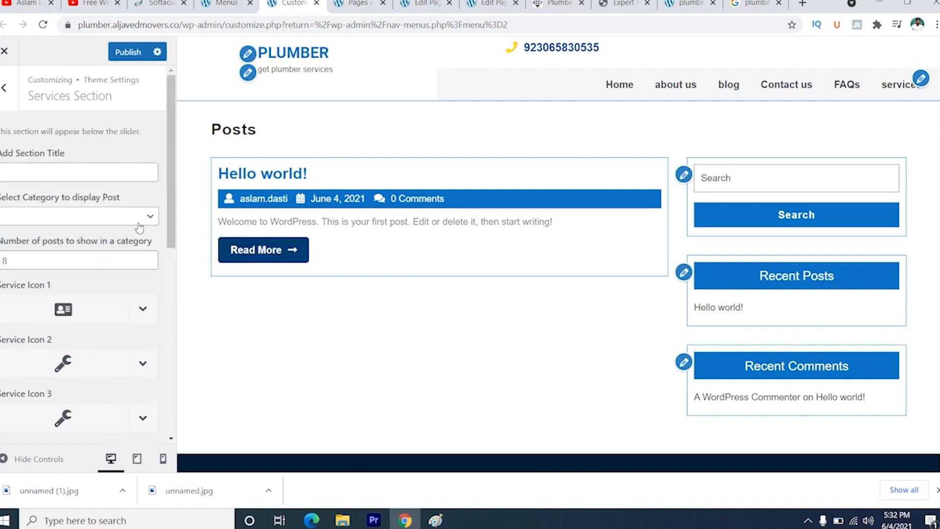
- Open the post Categories page in a new tab and bring up the services list on the Expert Plumber demo page
left_click(146, 217)
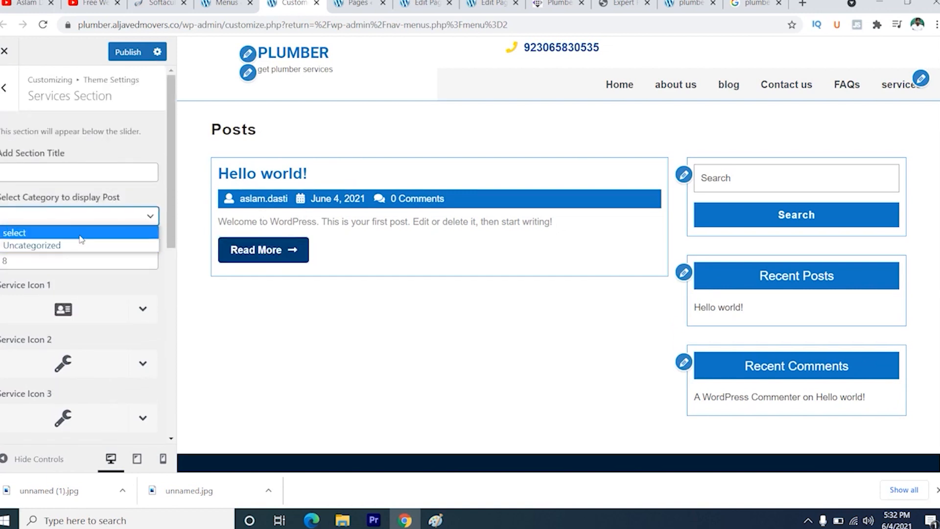
left_click(226, 4)
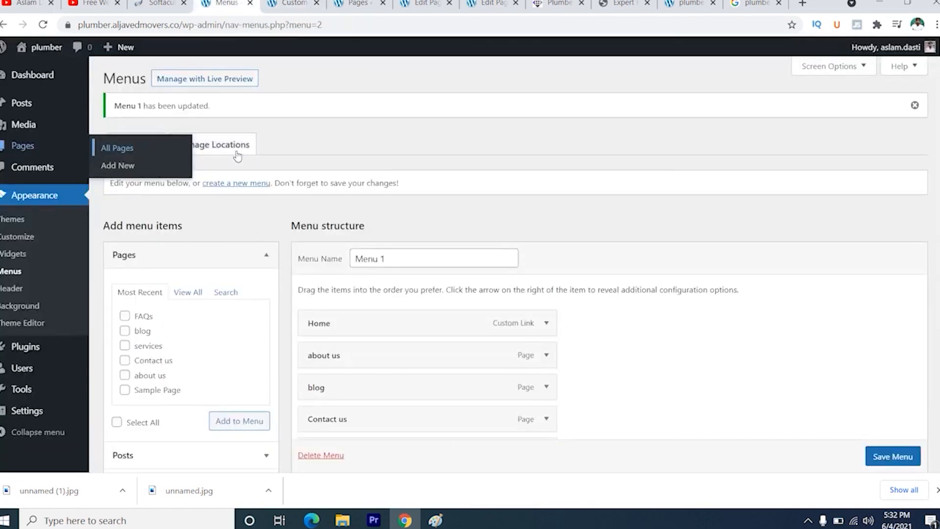
mouse_move(31, 105)
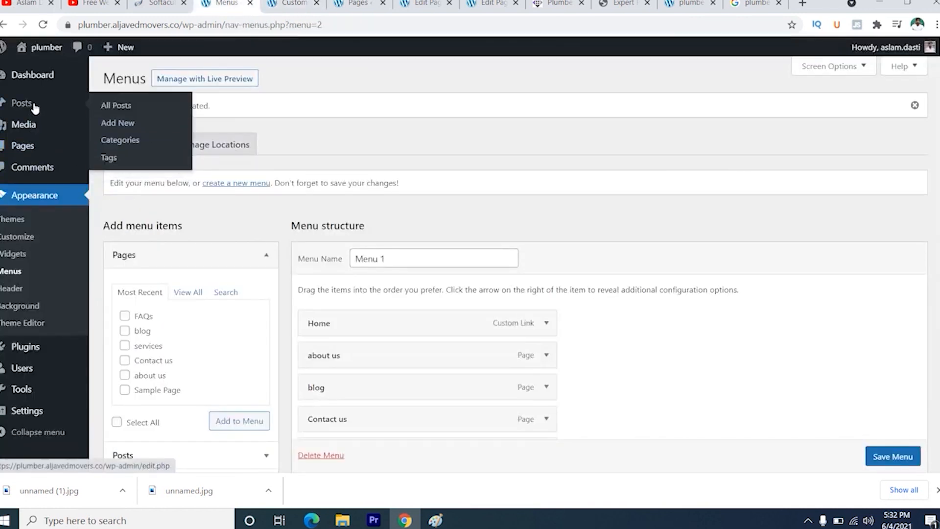
right_click(117, 147)
left_click(143, 151)
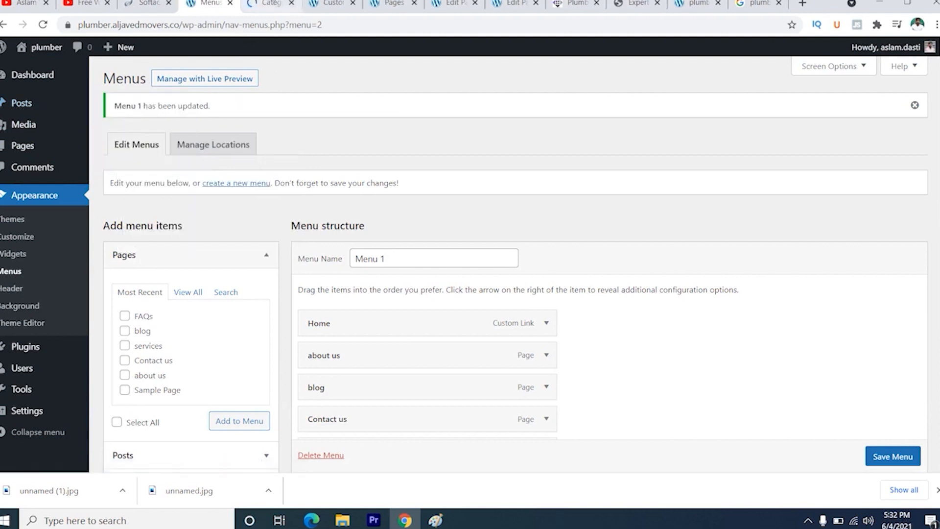
left_click(638, 4)
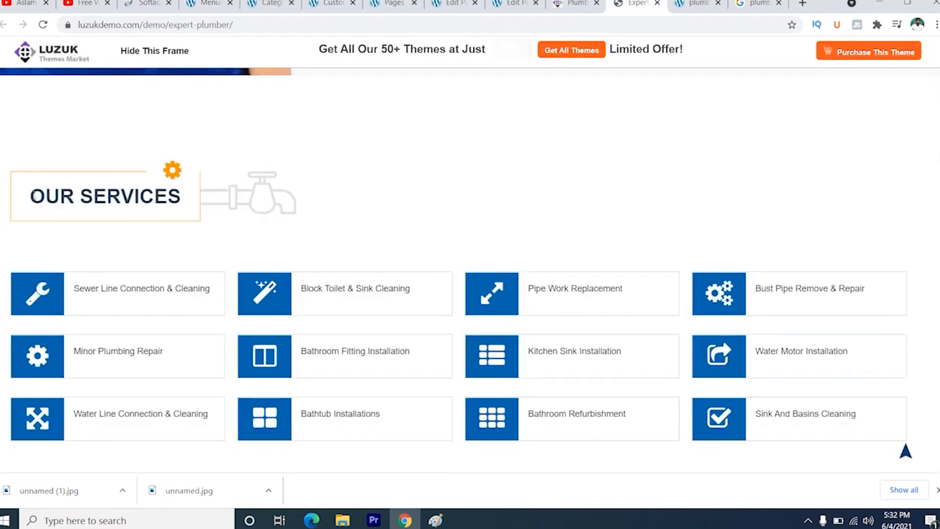
left_click_drag(31, 196, 189, 196)
right_click(139, 192)
left_click(154, 199)
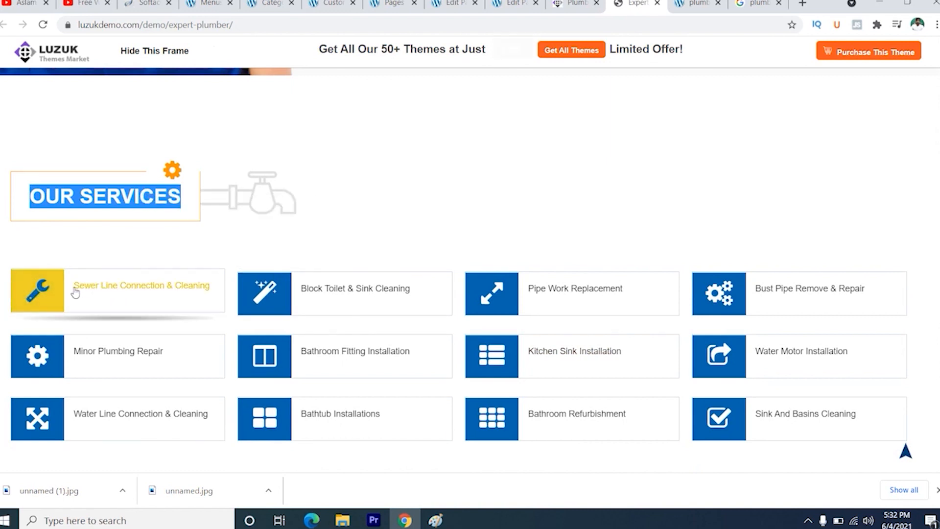
- Add a post category named Sewer Line Connection & Cleaning, copying the name from the demo page's services list
left_click_drag(74, 289, 209, 280)
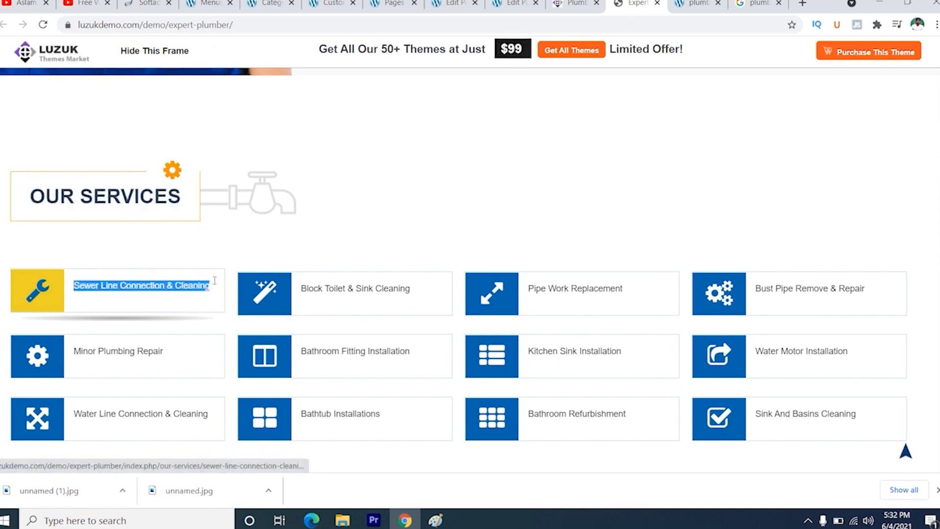
right_click(165, 284)
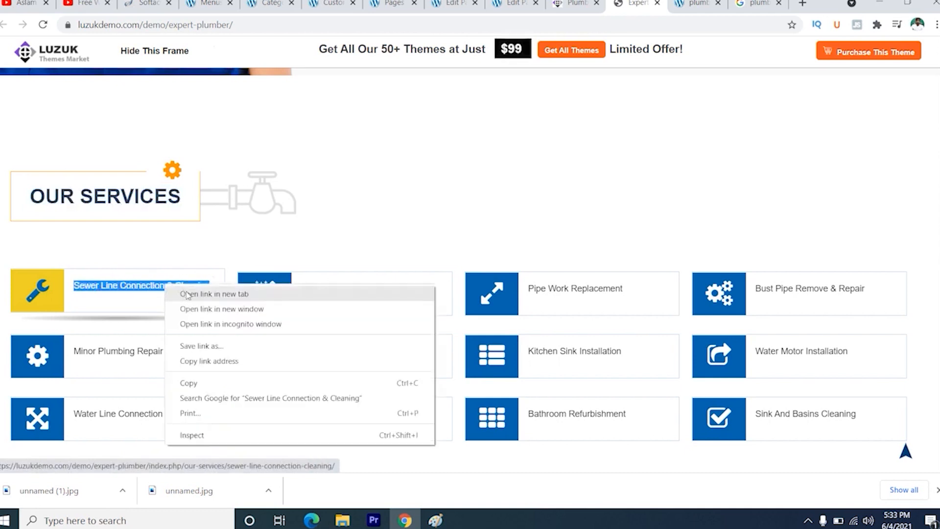
left_click(191, 382)
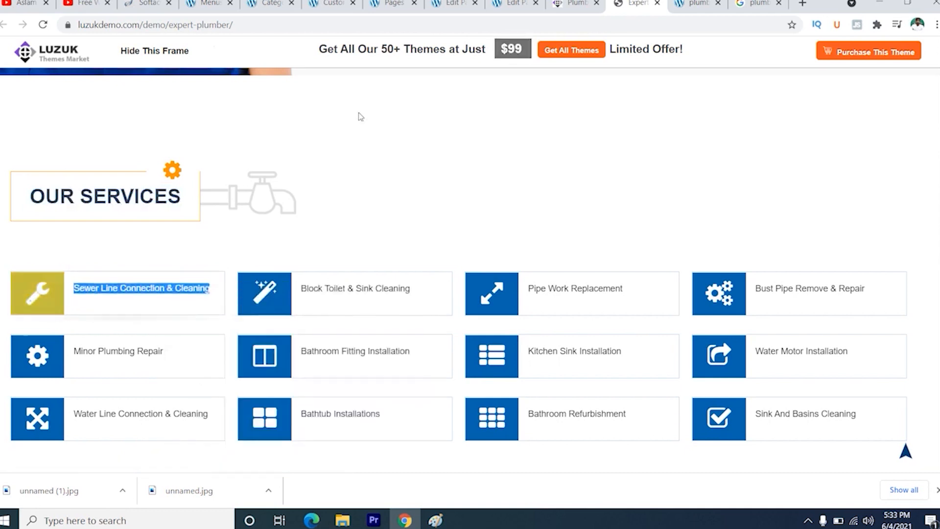
left_click(264, 3)
key("ctrl+v")
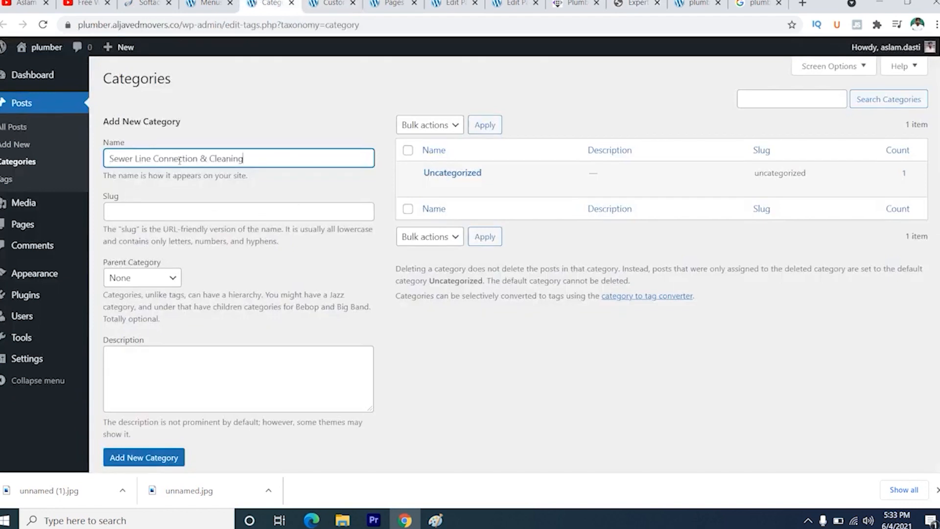
left_click(159, 459)
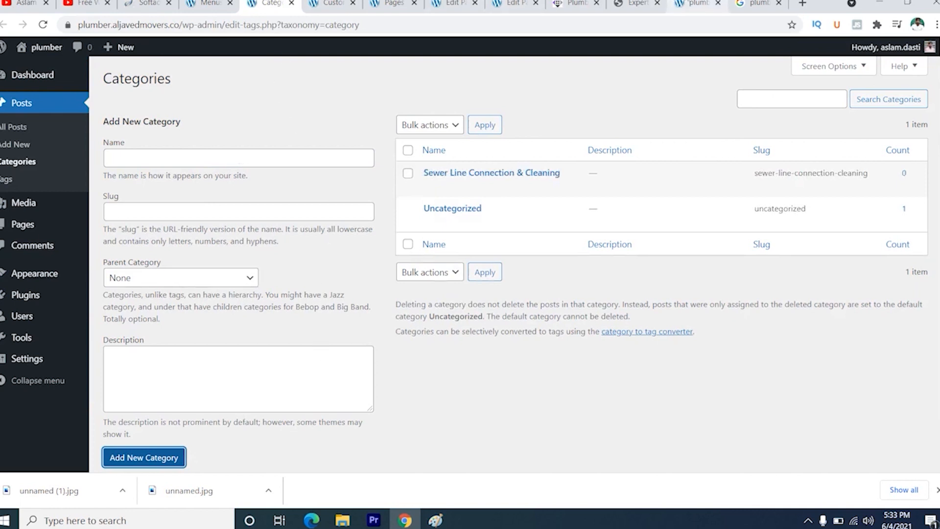
- Open the demo's Sewer Line Connection & Cleaning page and copy our-services/sewer-line-connection-cleaning from its web address
left_click(634, 4)
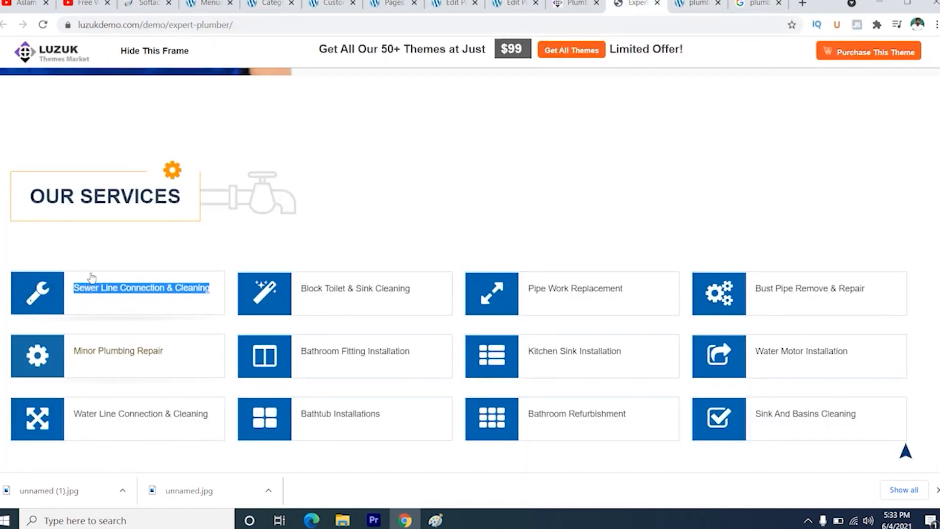
left_click(88, 298)
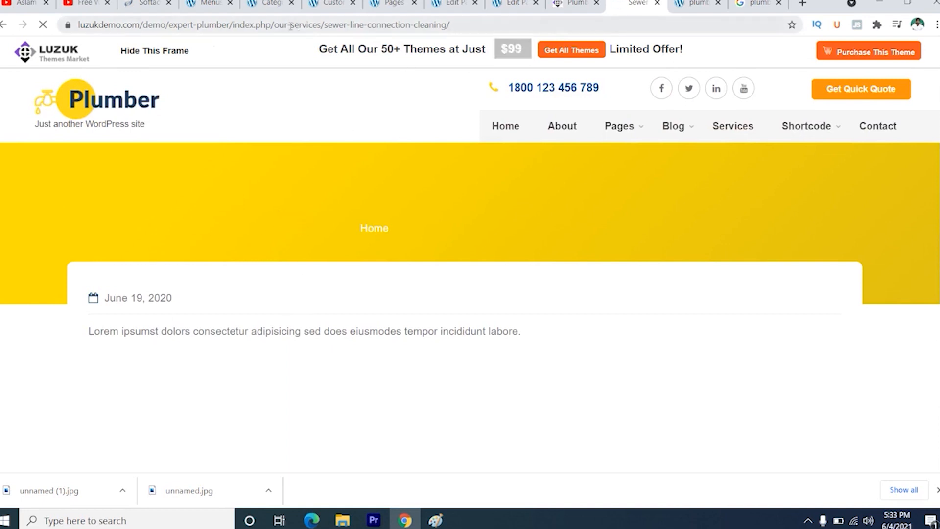
left_click_drag(275, 25, 439, 23)
right_click(391, 29)
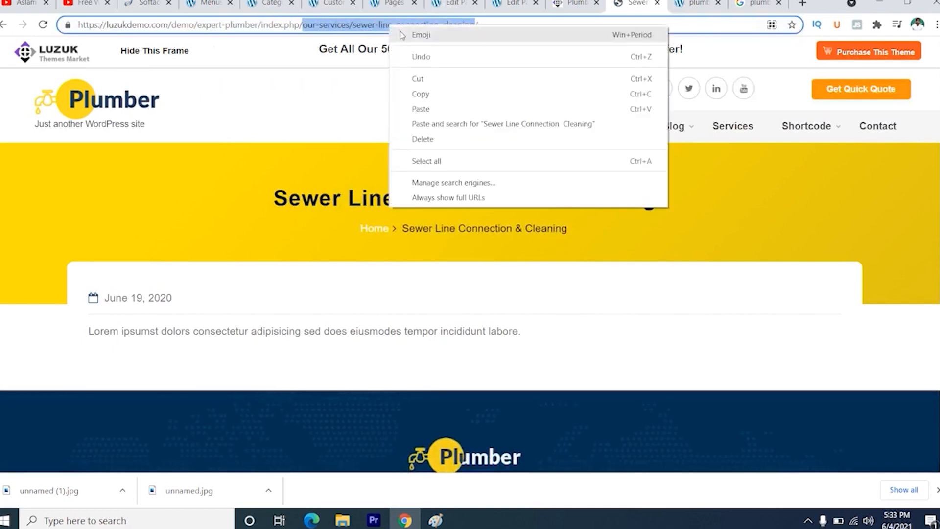
left_click(422, 96)
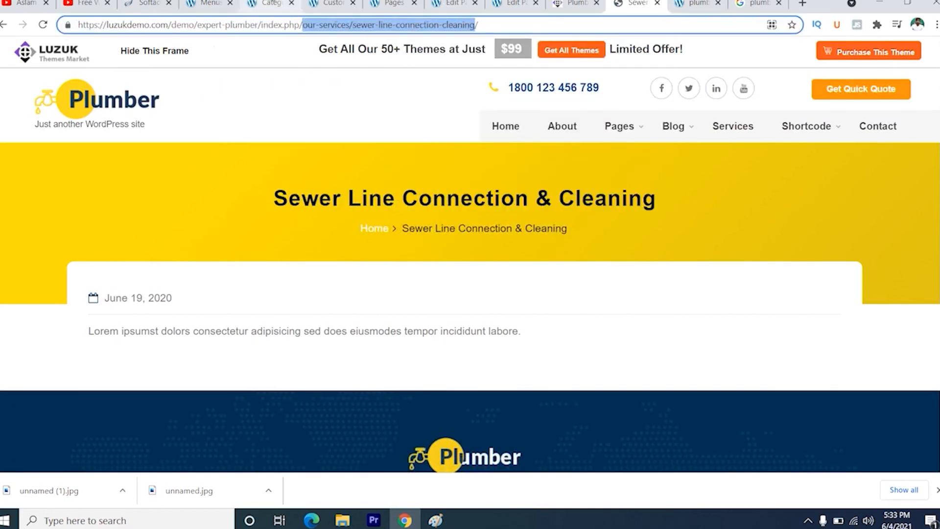
- Create a new post from the Categories page and title it sewer-line-connection-cleaning
left_click(268, 4)
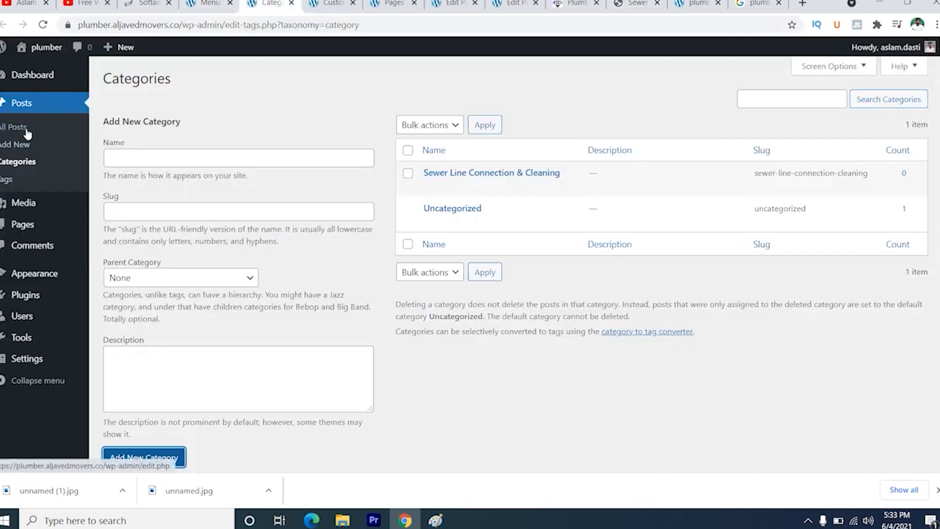
left_click(17, 148)
right_click(17, 149)
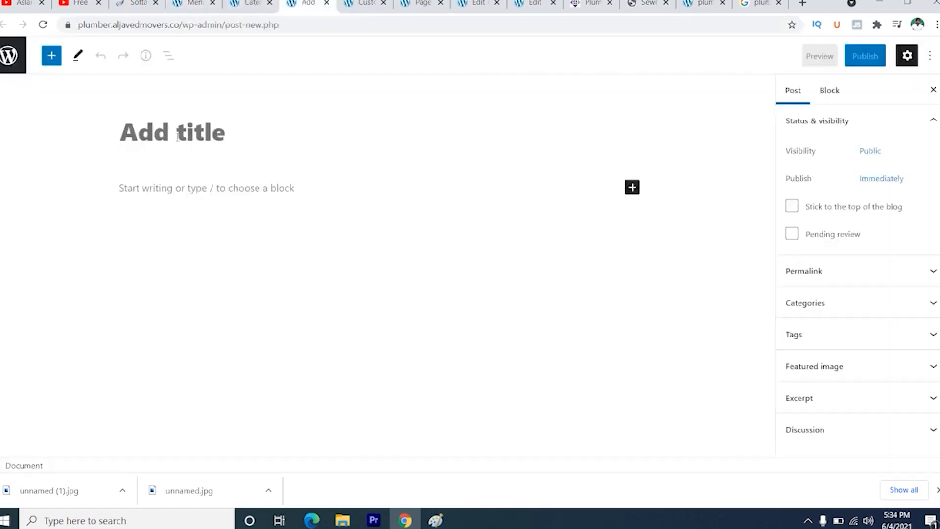
key("ctrl+v")
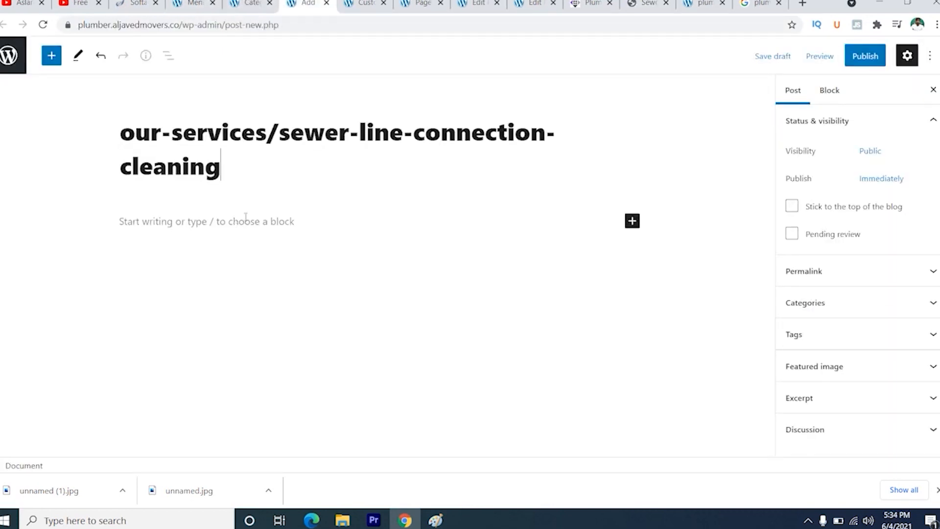
left_click(282, 131)
key("BackSpace")
key("BackSpace")
key("BackSpace")
key("BackSpace")
key("BackSpace")
key("BackSpace")
key("BackSpace")
key("BackSpace")
key("BackSpace")
key("BackSpace")
key("BackSpace")
key("BackSpace")
key("BackSpace")
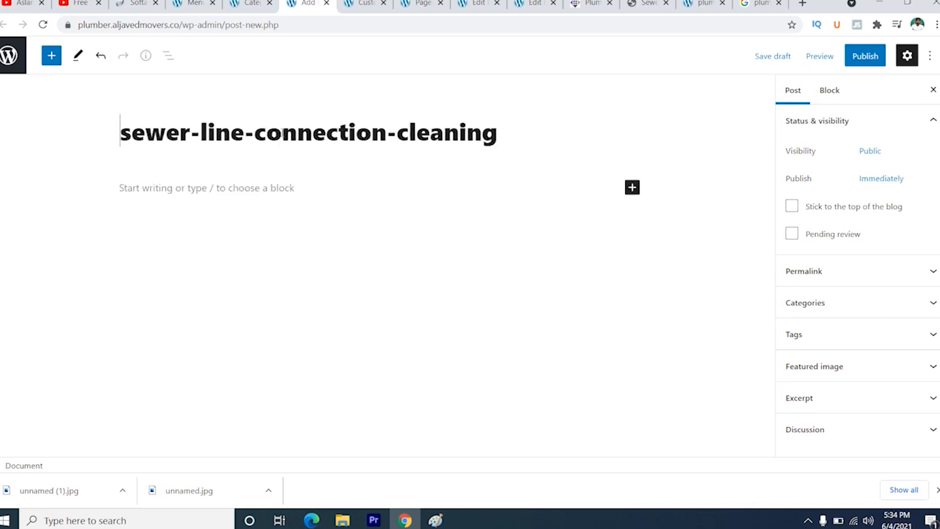
- Fill the post body with the Lorem ipsumst paragraph from the demo's sewer line page and publish the post
left_click(252, 188)
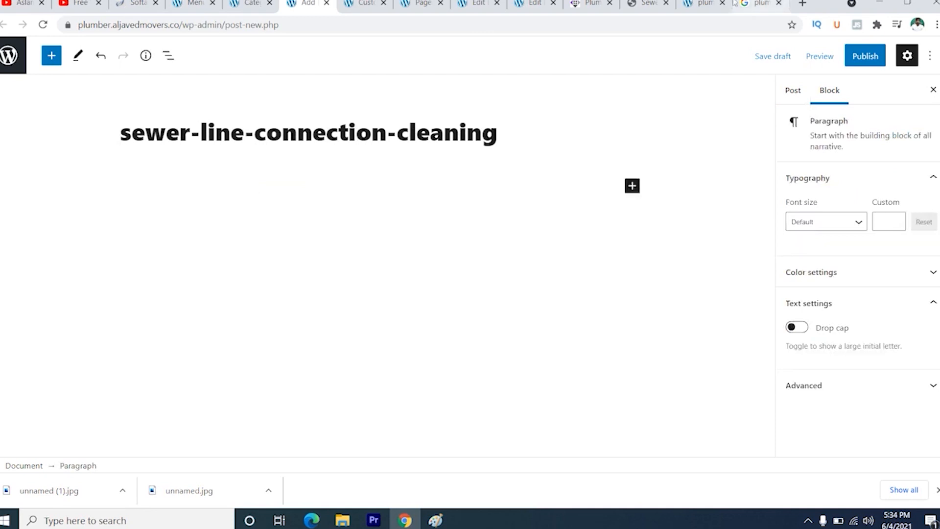
left_click(648, 4)
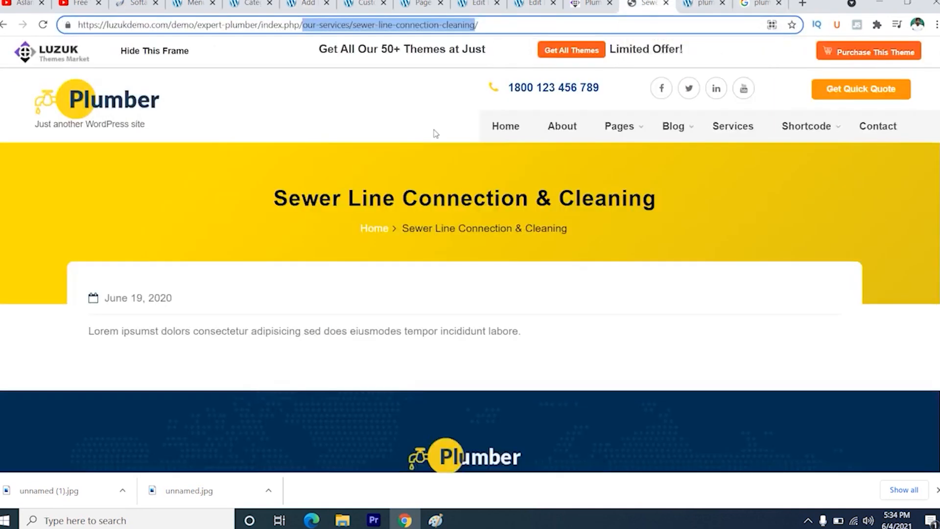
triple_click(247, 330)
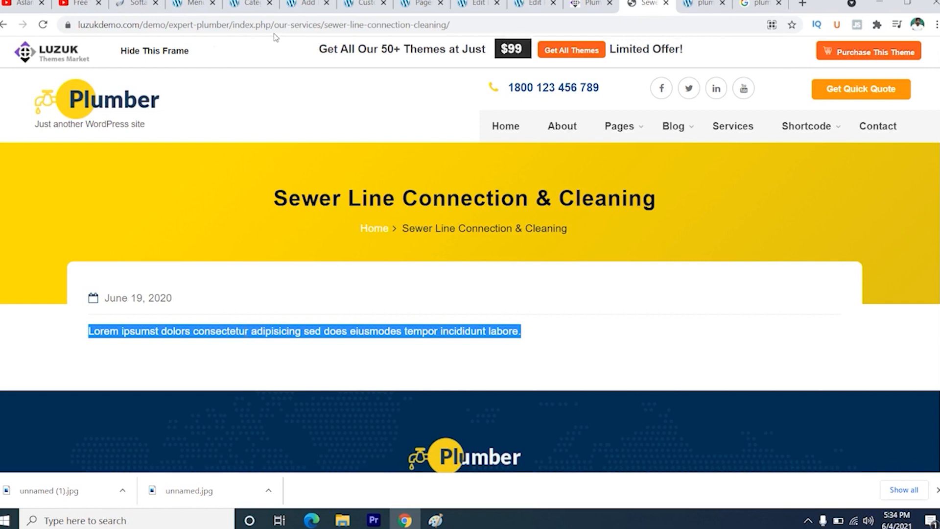
left_click(308, 3)
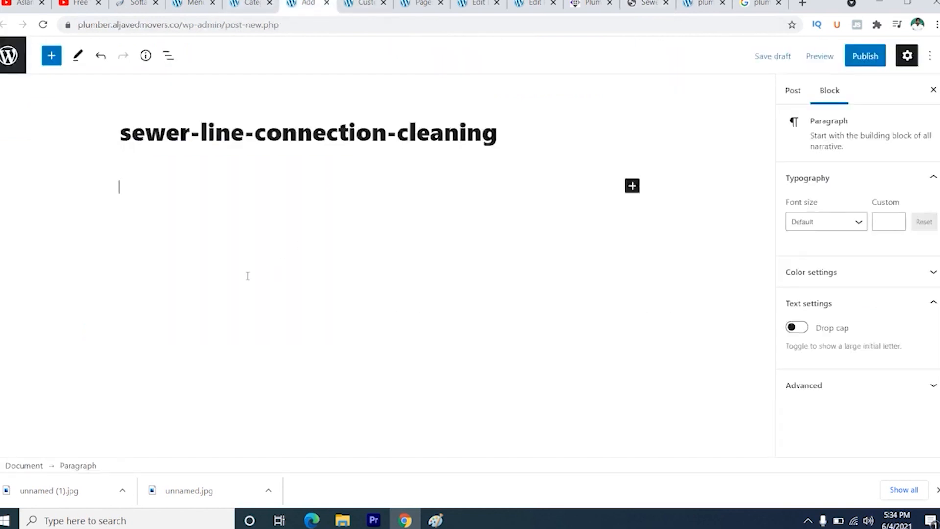
key("ctrl+v")
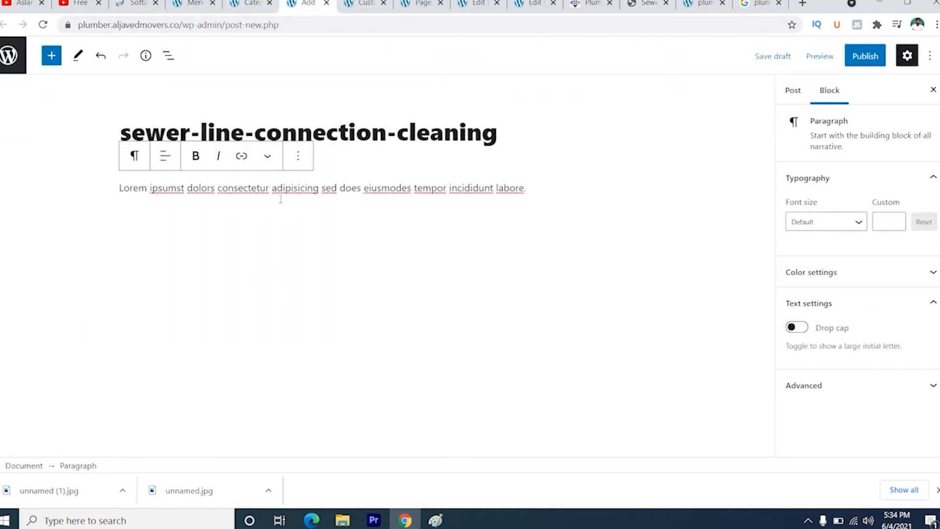
left_click(864, 56)
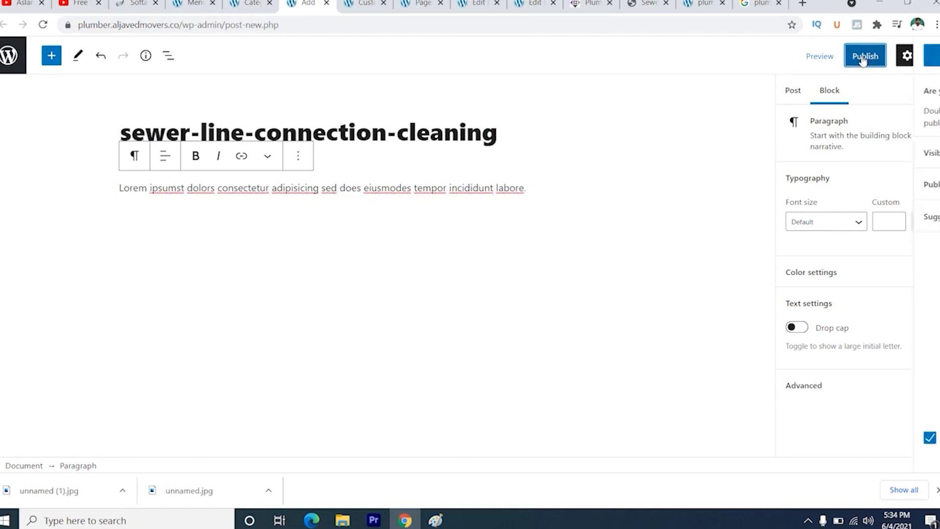
left_click(837, 59)
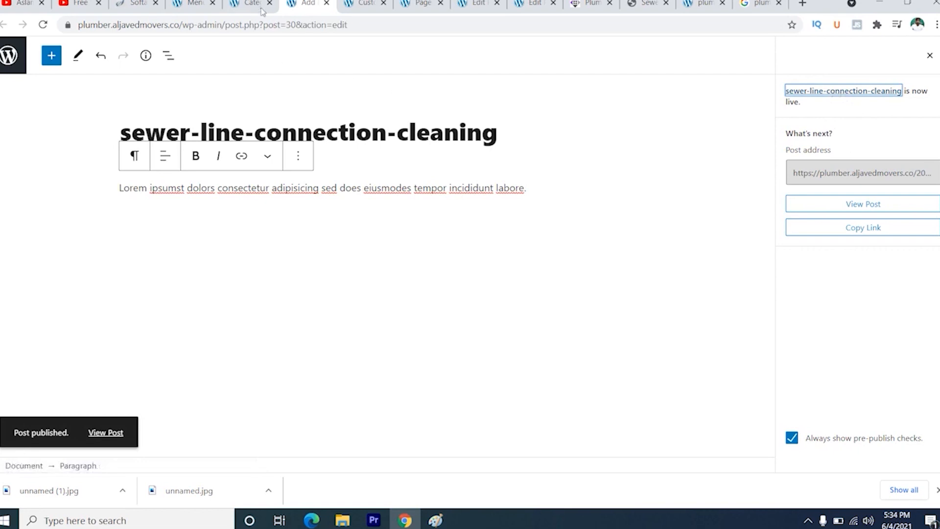
- Return to the theme's Services Section settings and reload the customizer, discarding unsaved changes
left_click(195, 4)
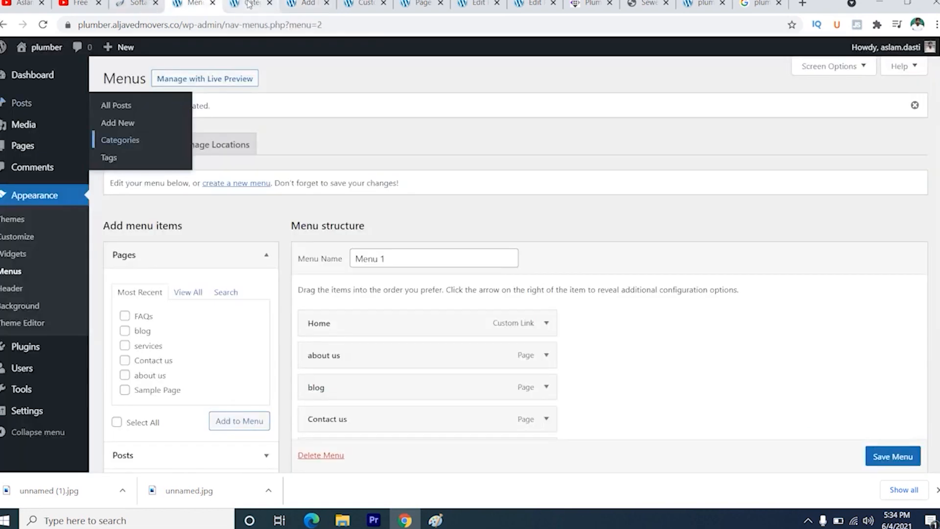
left_click(250, 3)
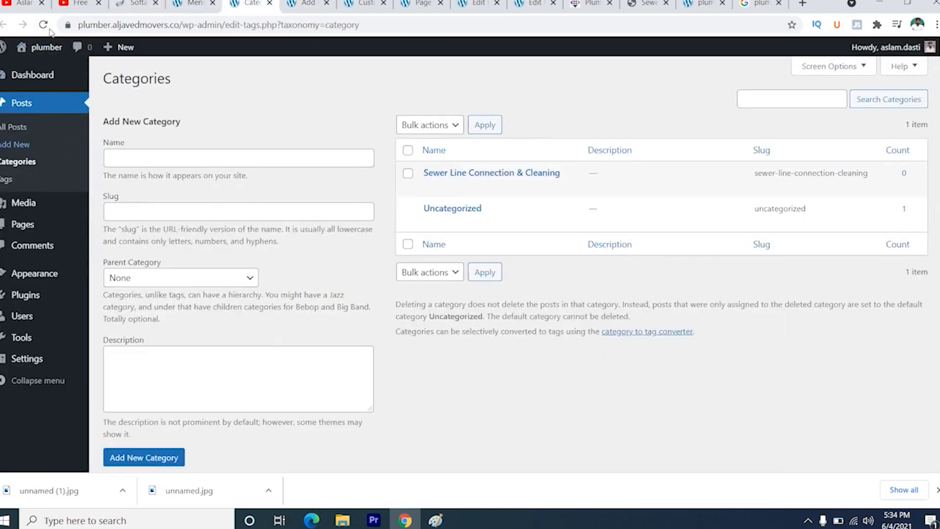
left_click(364, 4)
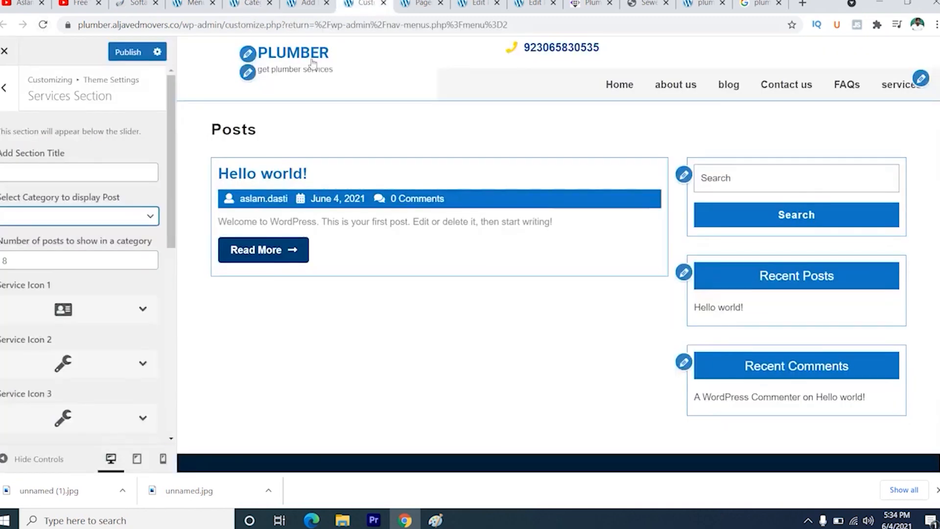
left_click(43, 24)
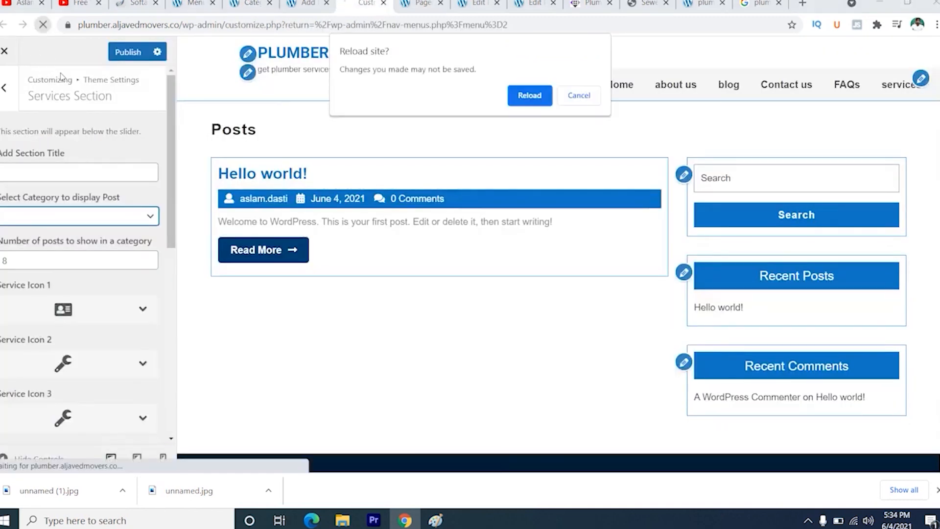
left_click(523, 97)
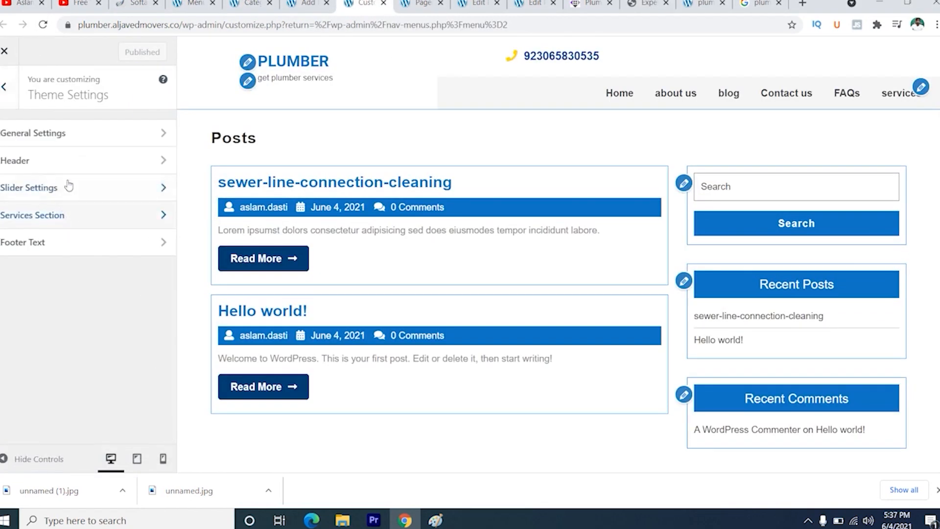
- Open the theme's Footer Text setting and examine the footer of the Expert Plumber demo page for reference
left_click(74, 245)
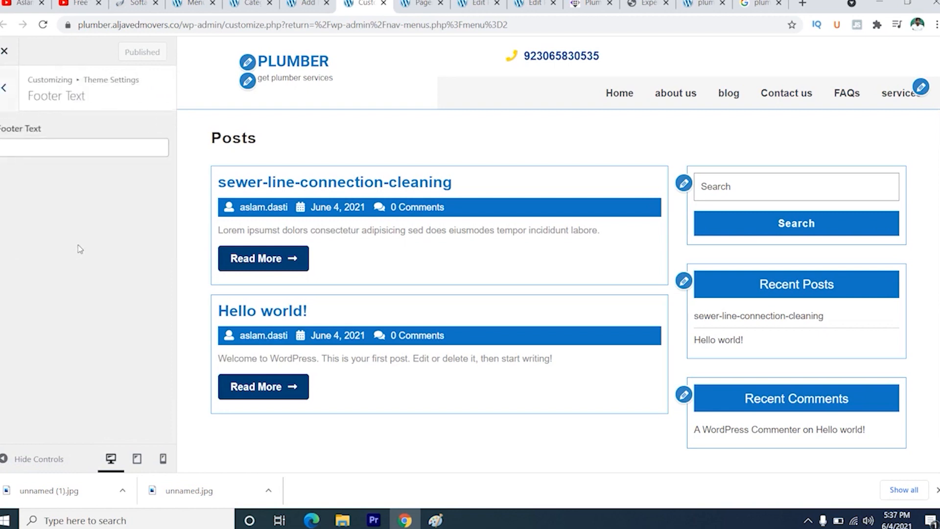
left_click(30, 144)
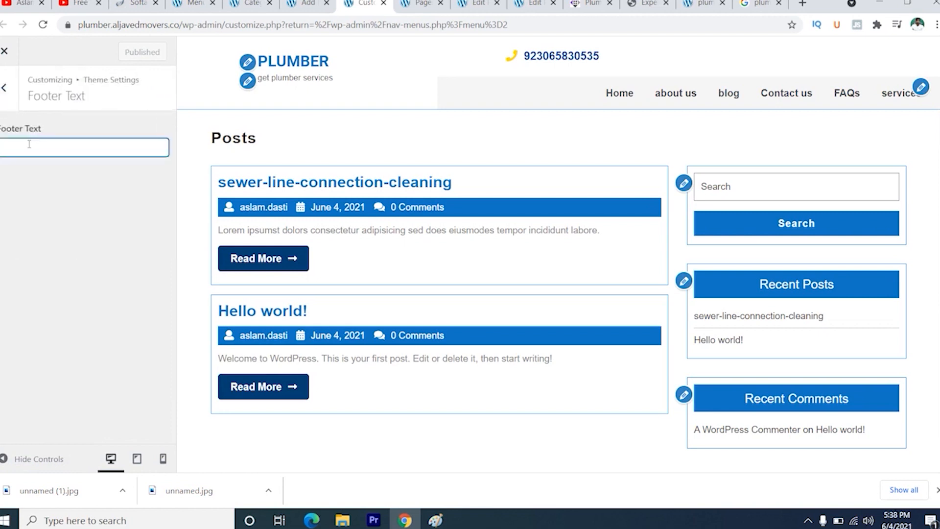
left_click(645, 4)
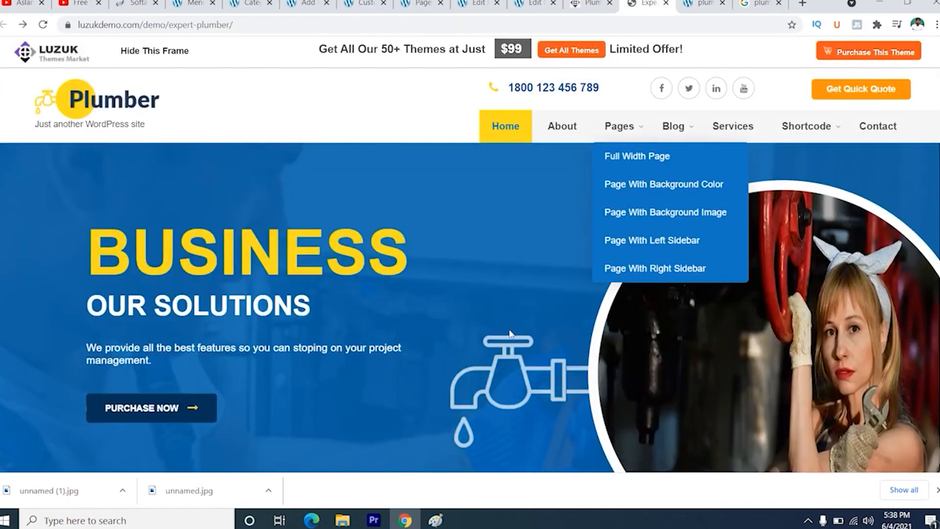
scroll(505, 337, "down", 20)
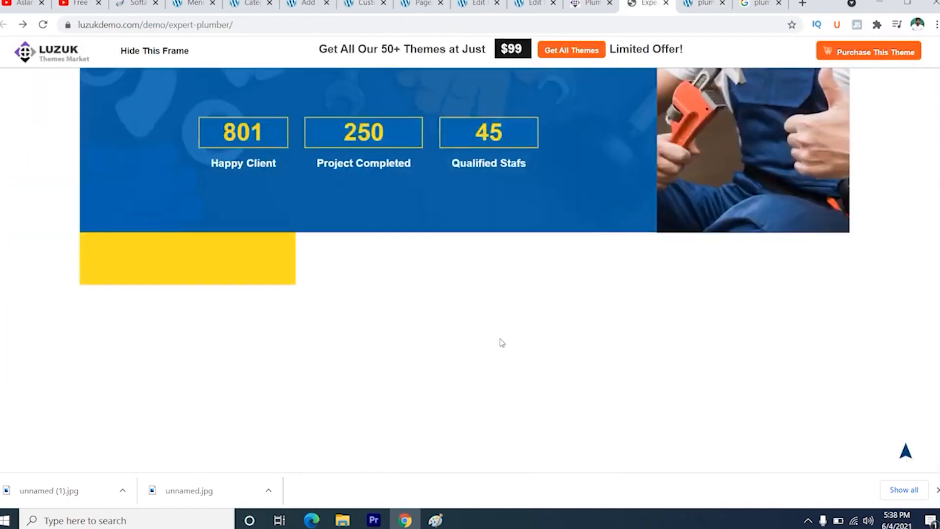
scroll(500, 342, "down", 15)
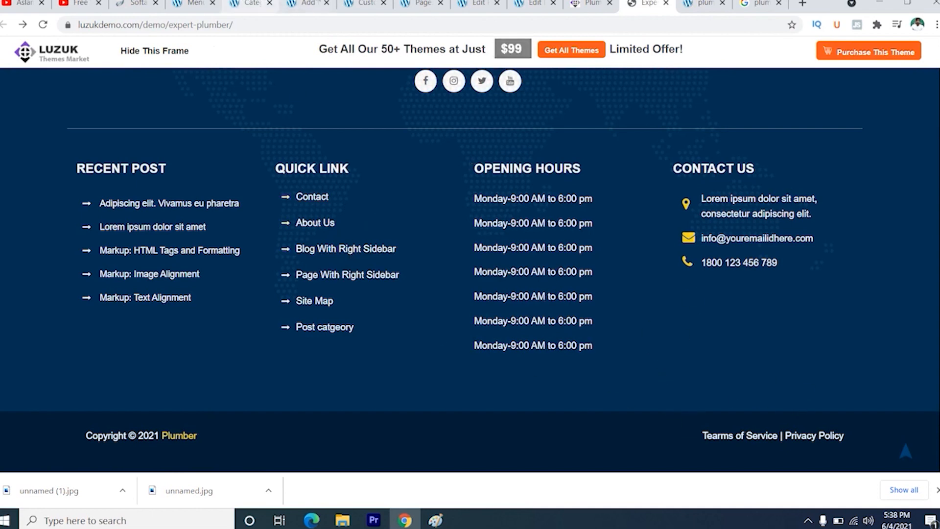
left_click(364, 4)
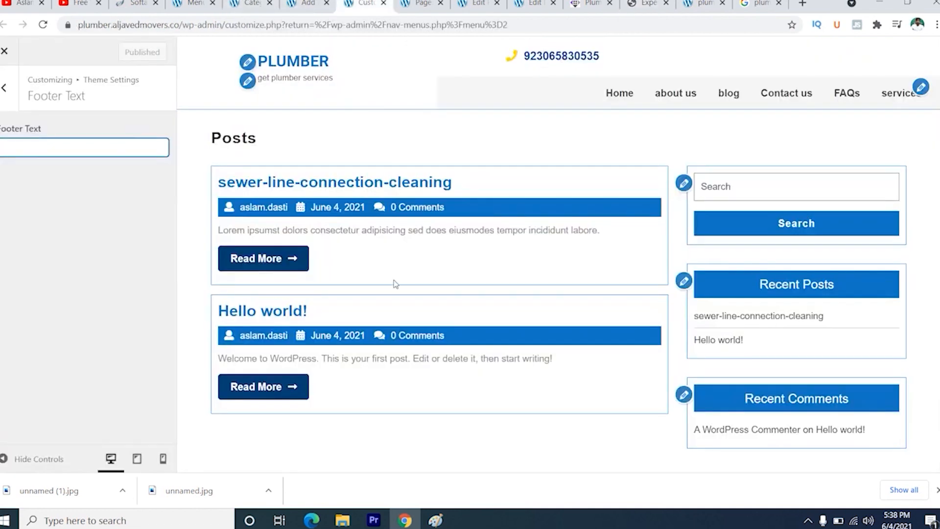
- Open the Site Identity settings and turn off the display of both the site title and the site tagline
left_click(4, 87)
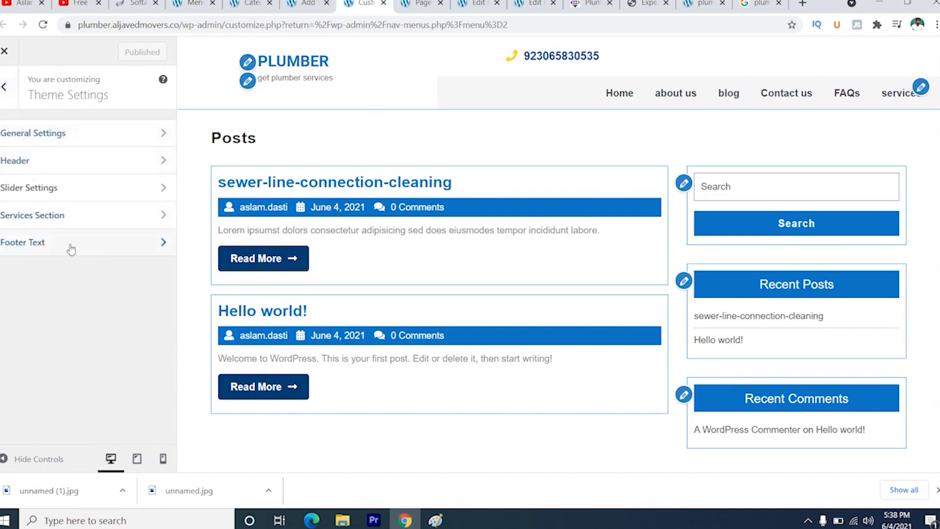
left_click(4, 87)
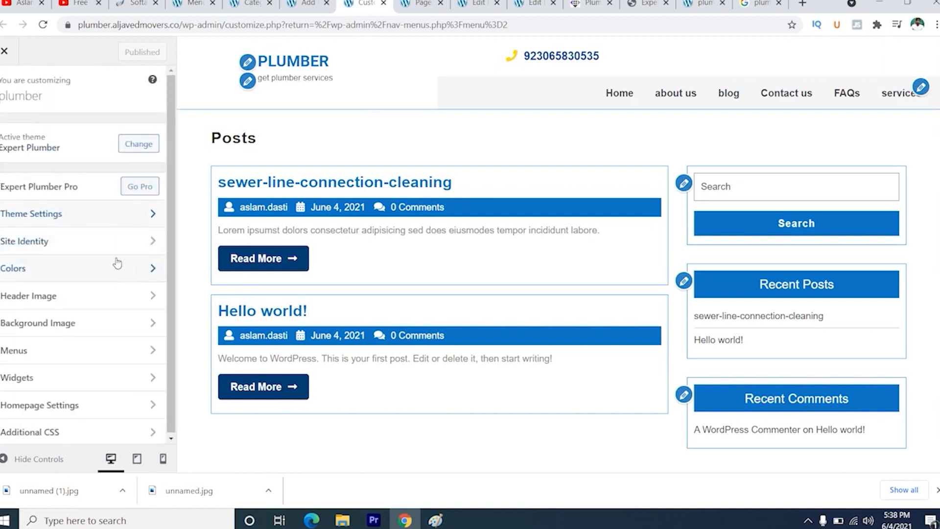
left_click(84, 241)
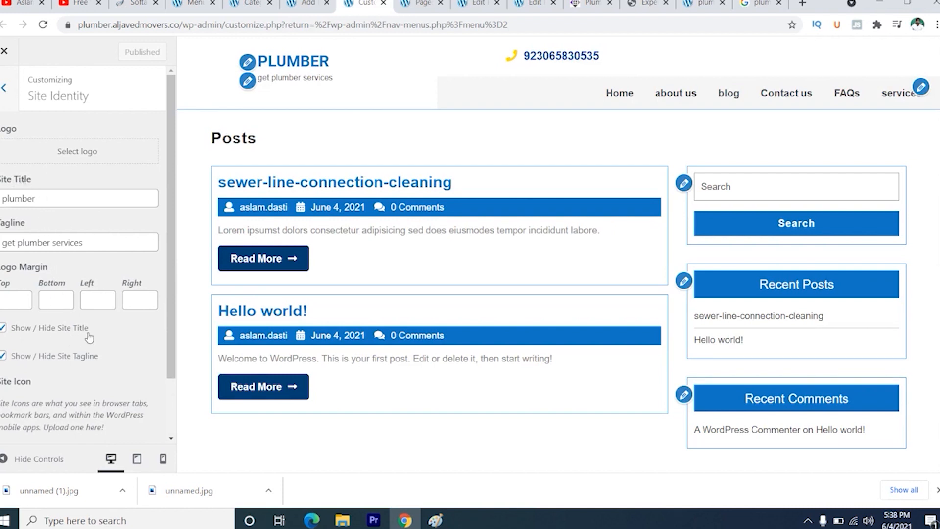
left_click(8, 331)
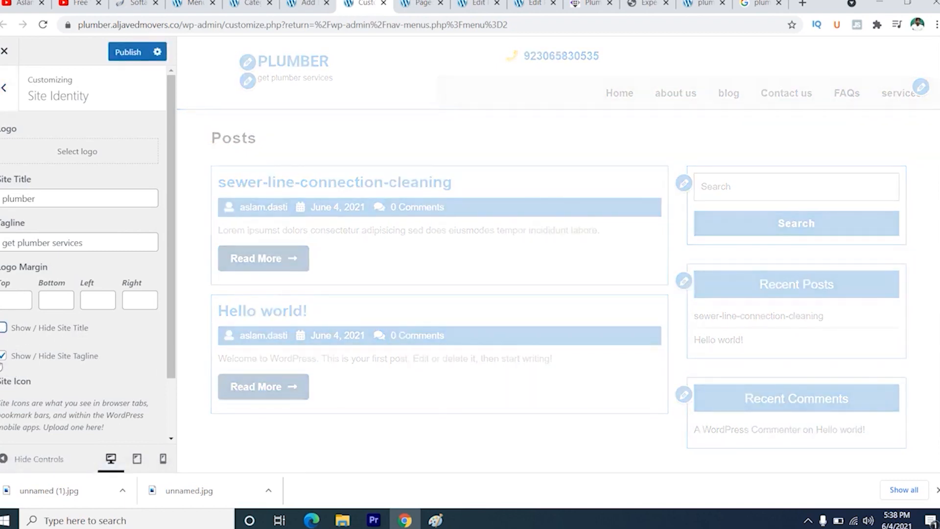
left_click(3, 356)
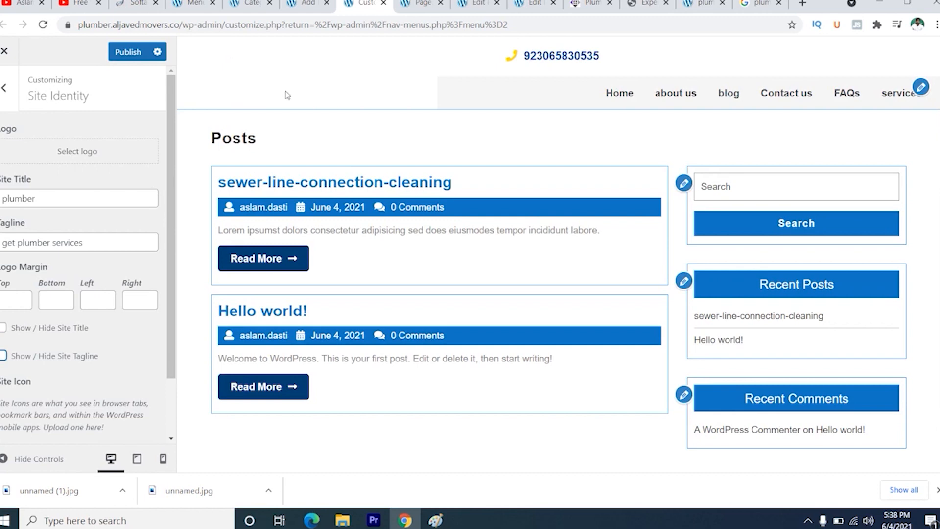
- Open the logo-making sites cooltext.com and logomakr.com in separate new browser tabs
left_click(802, 4)
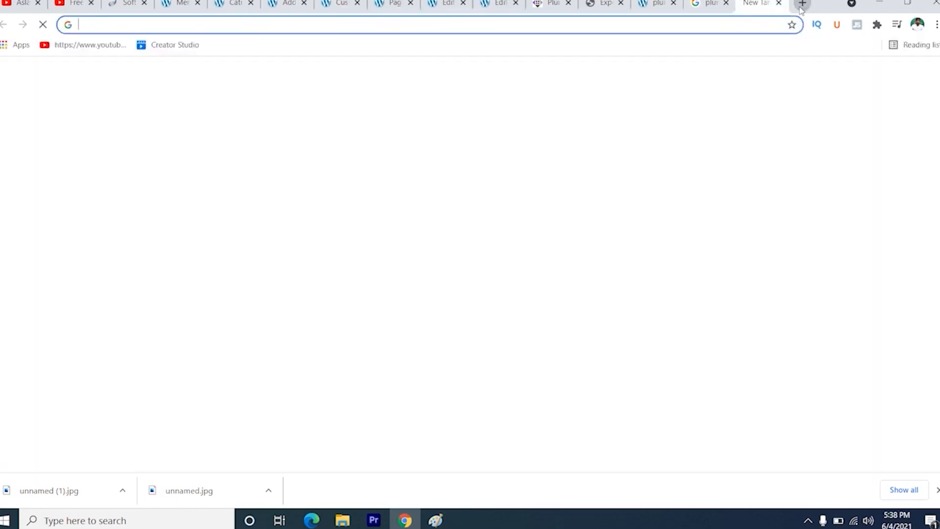
type("c")
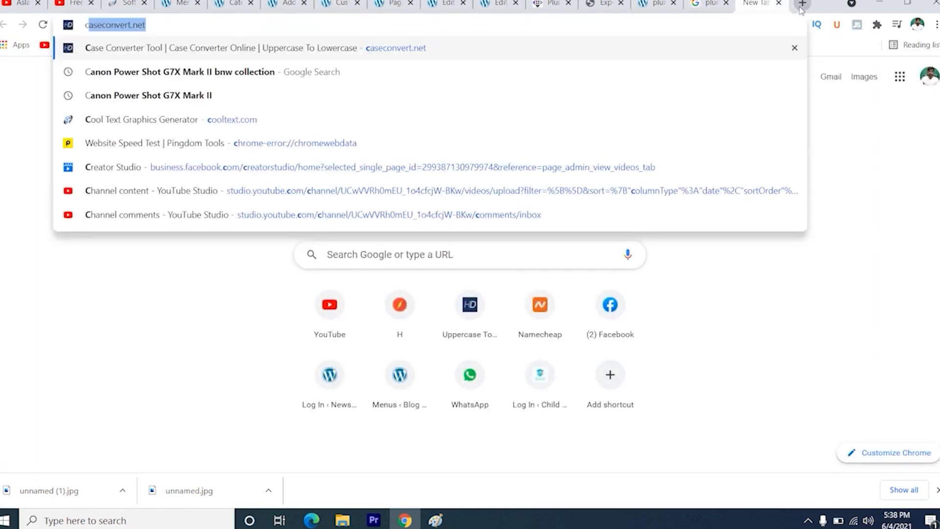
type("o")
key("Return")
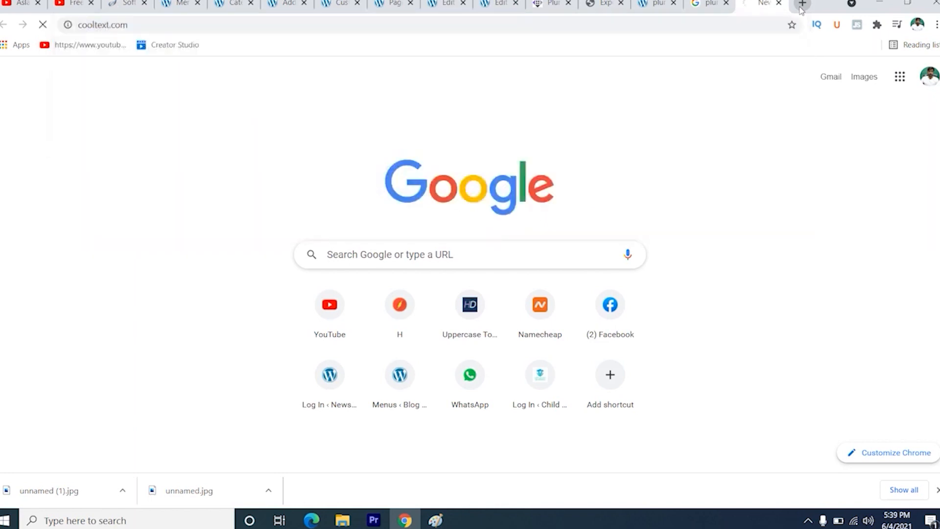
left_click(801, 5)
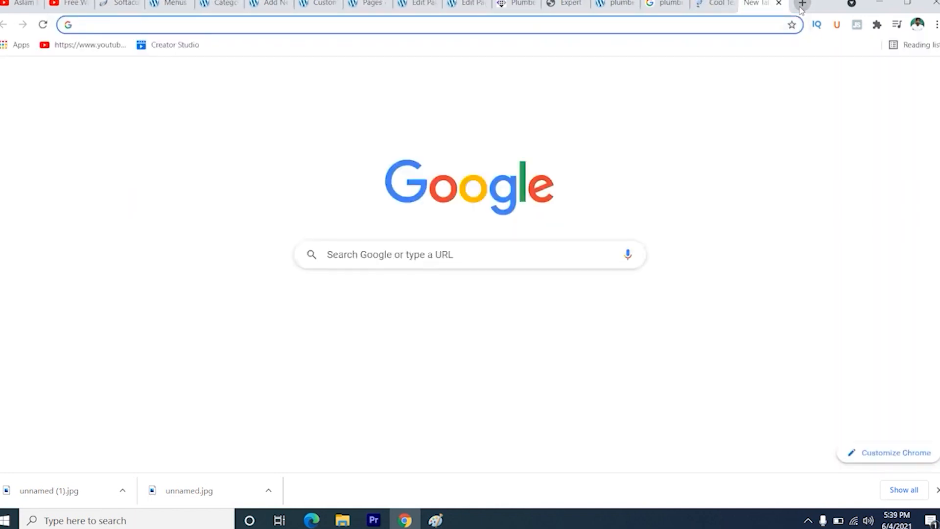
type("log")
key("Return")
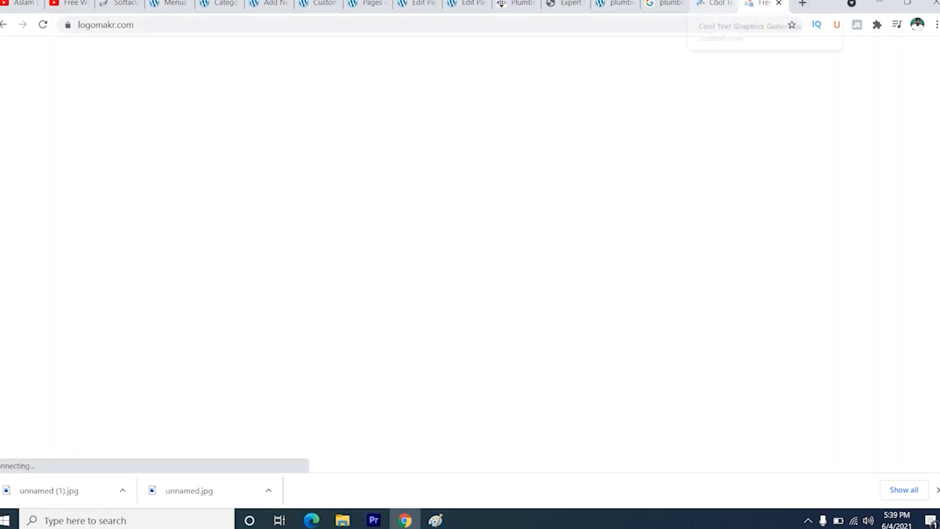
- Compare the Cool Text style gallery with the LogoMakr editor, dismissing LogoMakr's new-design dialog
left_click(715, 4)
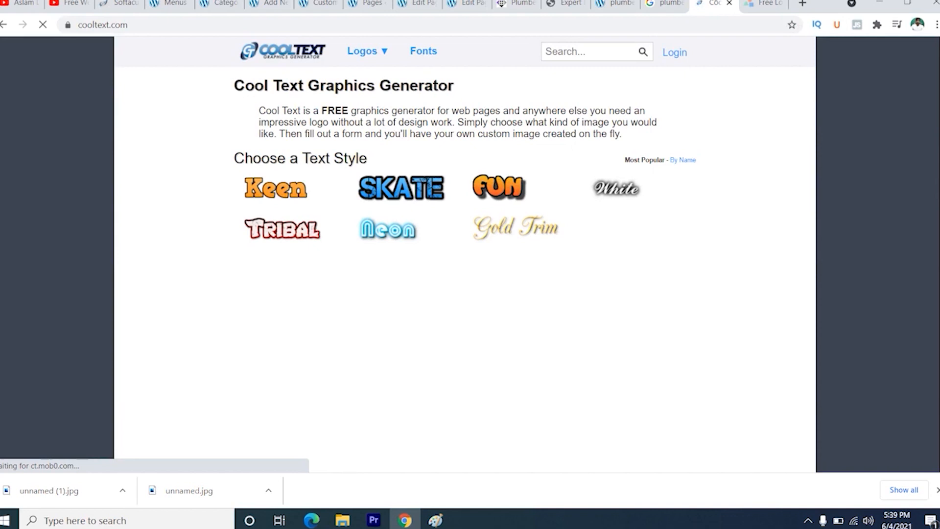
left_click(764, 3)
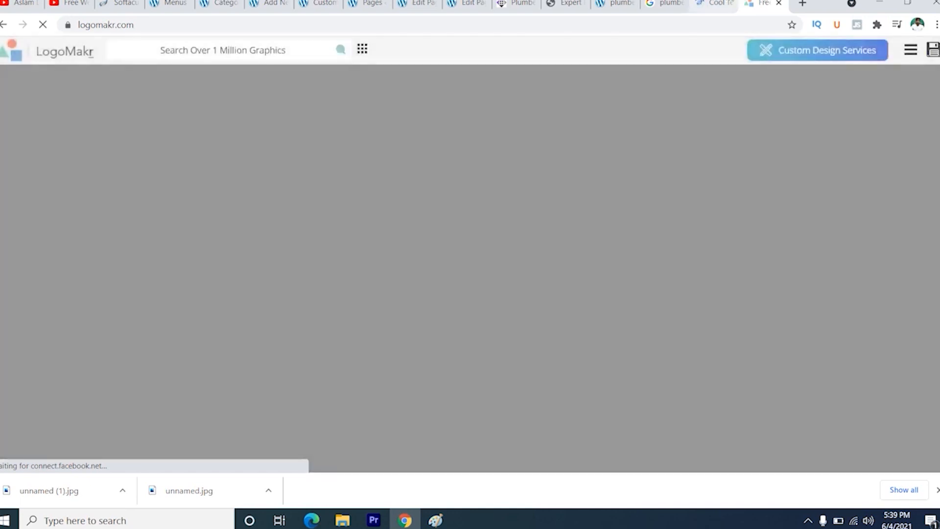
left_click(720, 4)
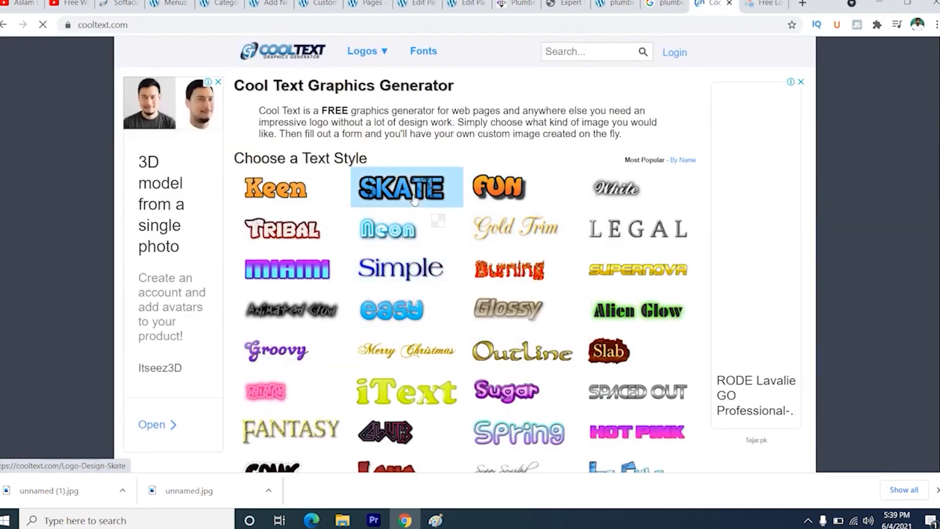
left_click(771, 3)
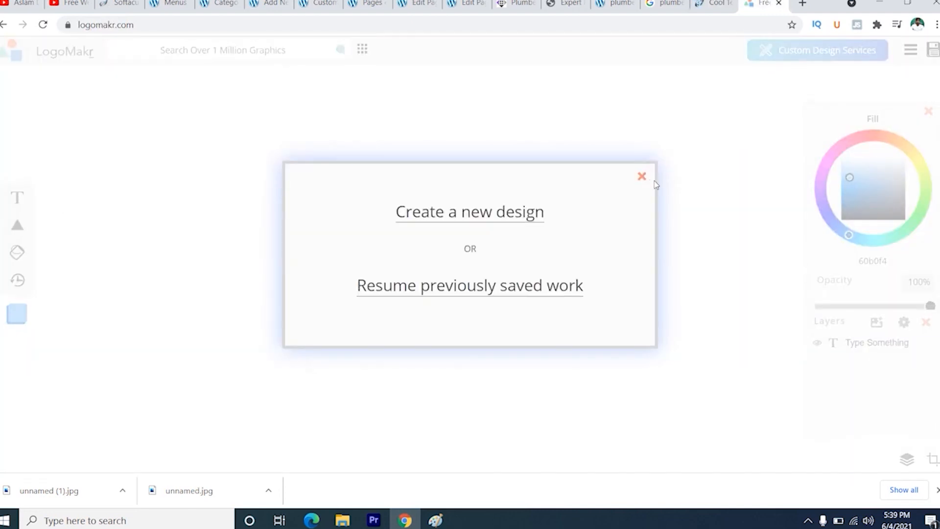
left_click(642, 176)
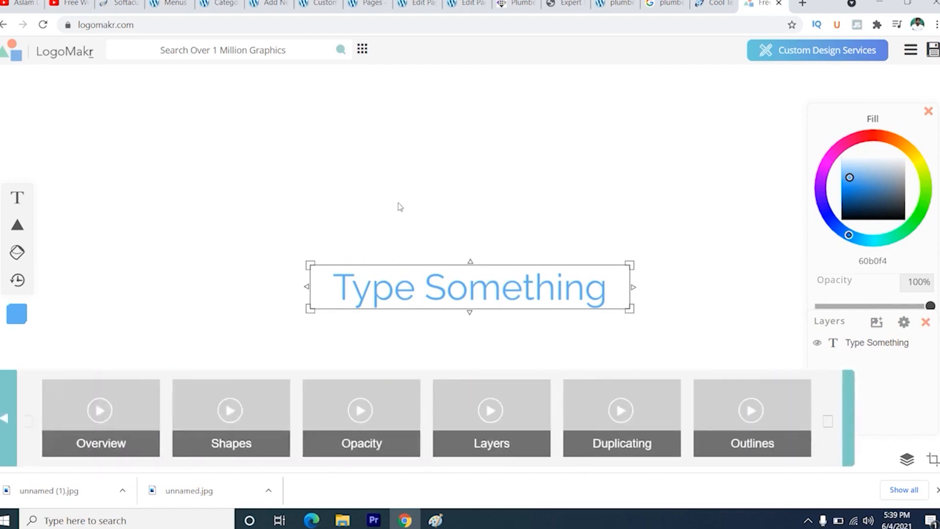
- Create a Cool Text logo in the Skate style with the text plumber, download the image and close the generator page
left_click(715, 4)
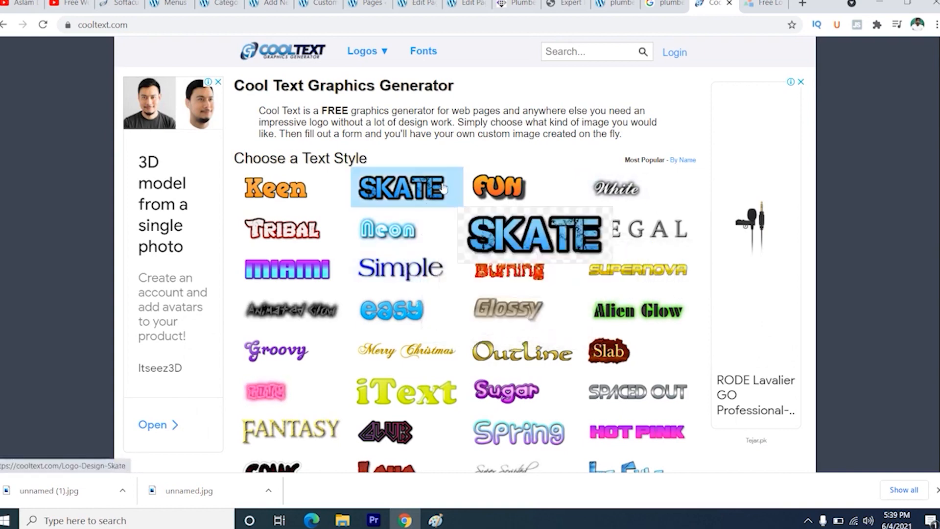
left_click(398, 197)
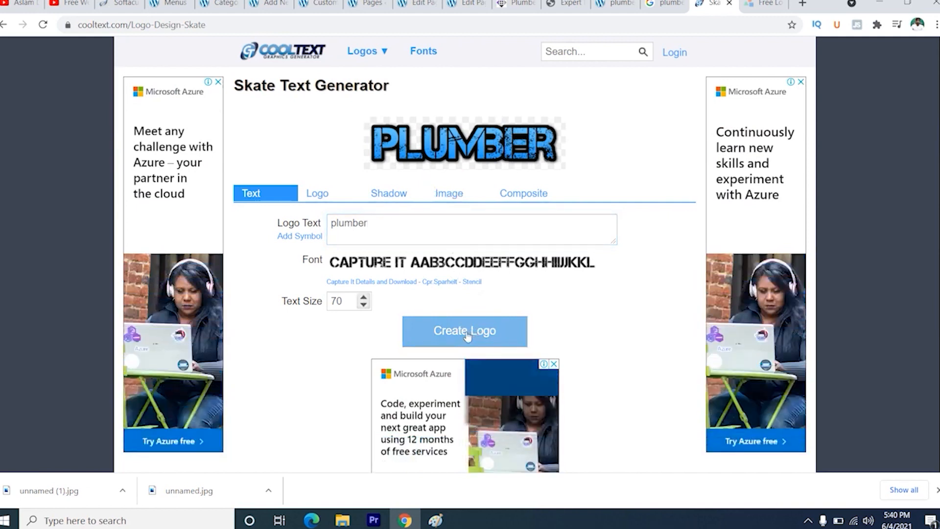
left_click(468, 336)
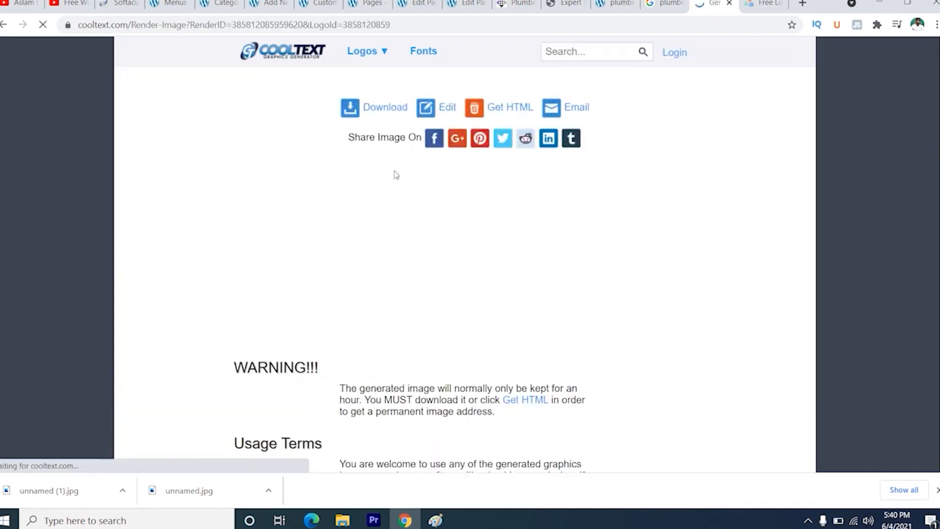
left_click(381, 113)
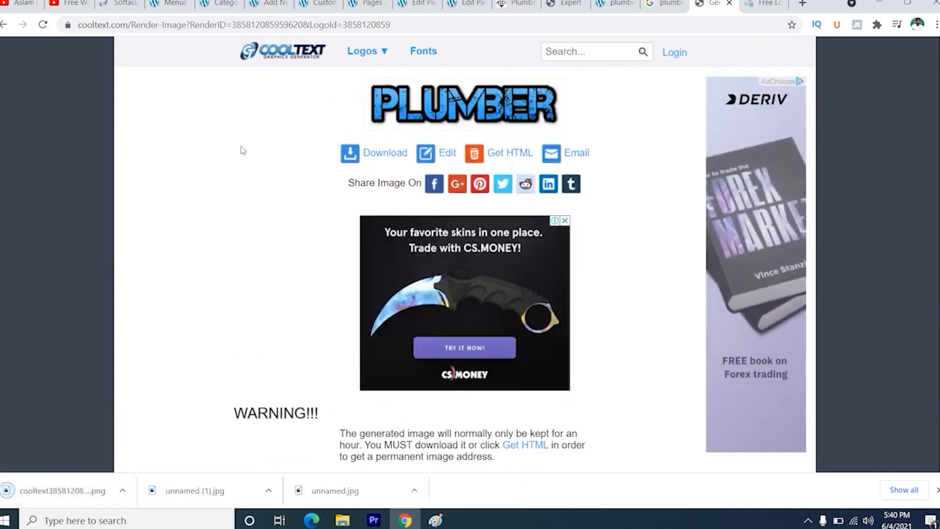
key("ctrl+w")
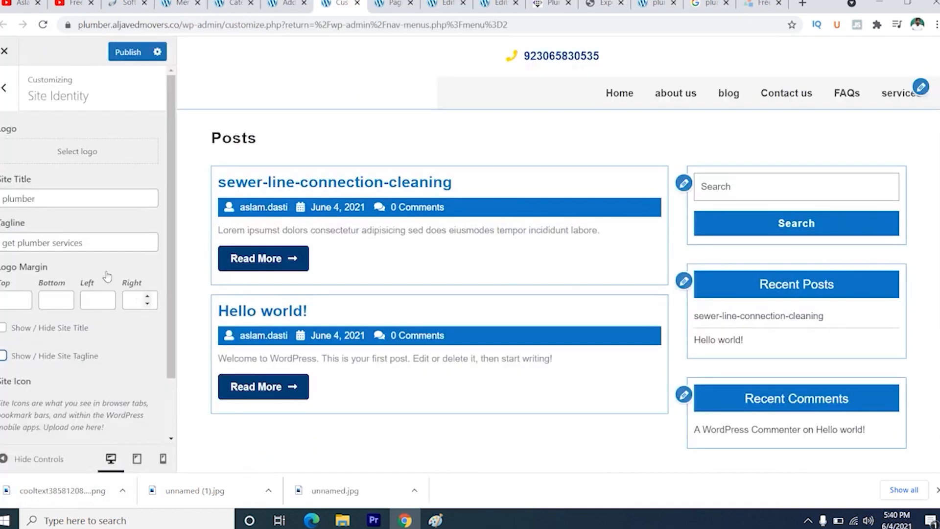
- Upload the downloaded cooltext PNG as the site logo and crop it to include the whole word PLUMBER
left_click(88, 156)
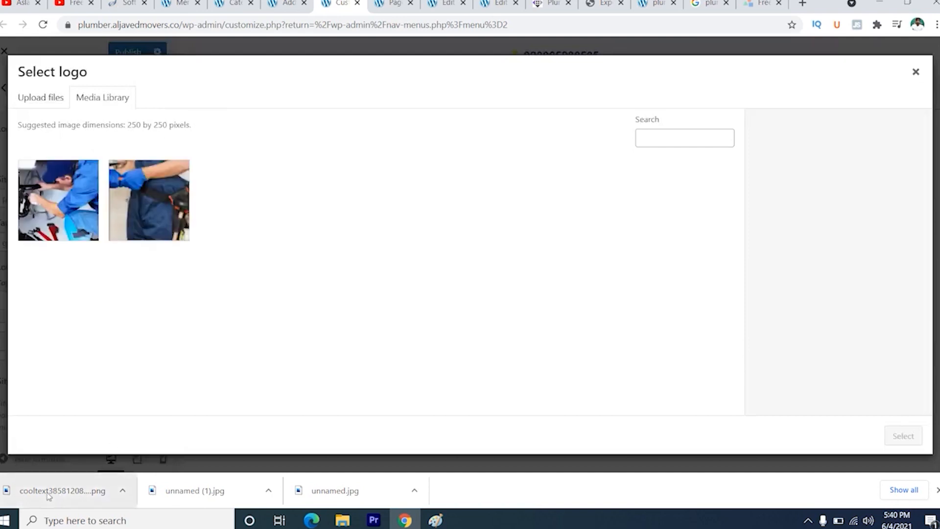
left_click_drag(49, 496, 205, 266)
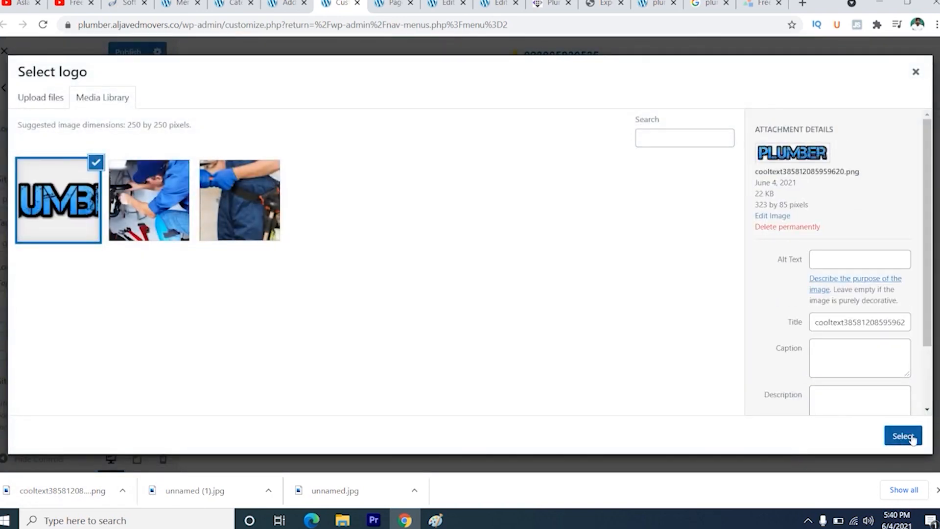
left_click(911, 439)
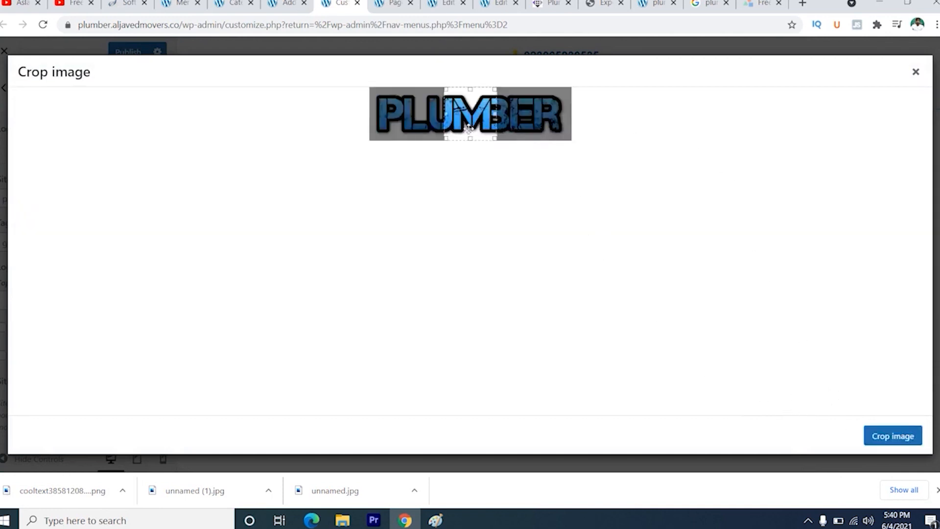
left_click_drag(495, 113, 570, 114)
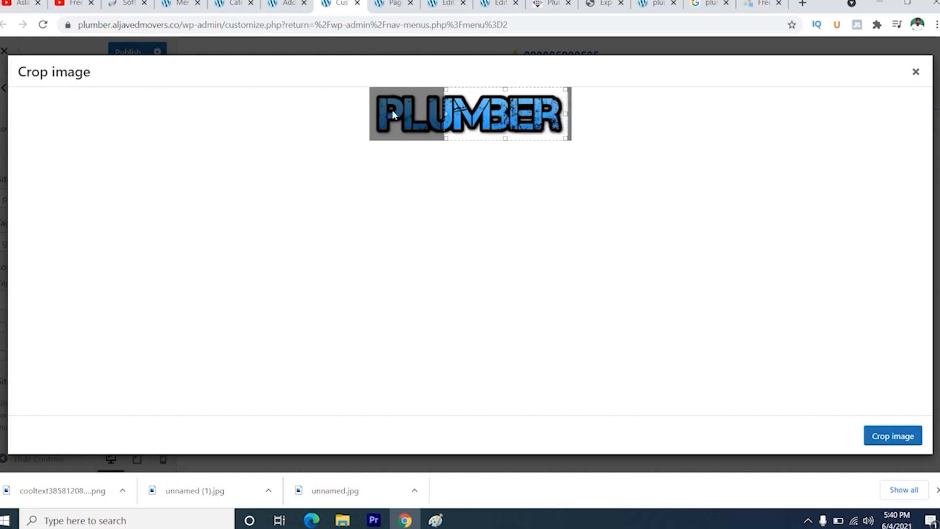
left_click_drag(440, 113, 372, 113)
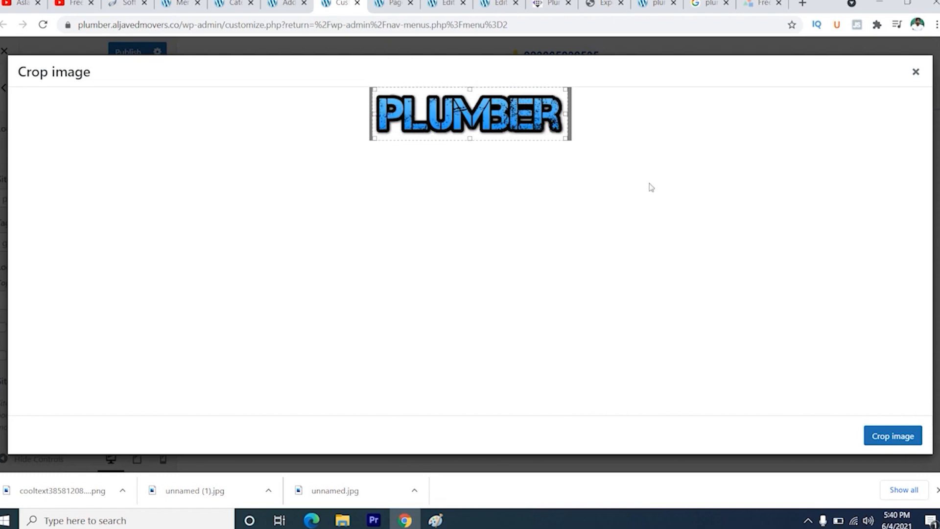
left_click(881, 437)
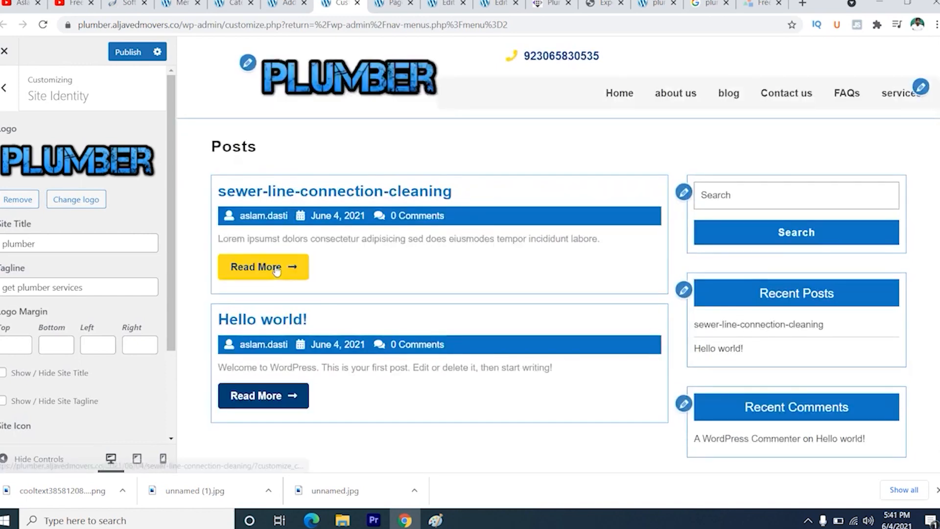
- Set the site icon from the cropped PLUMBER logo image, cropped to the letters PL, and publish the change
scroll(154, 257, "down", 3)
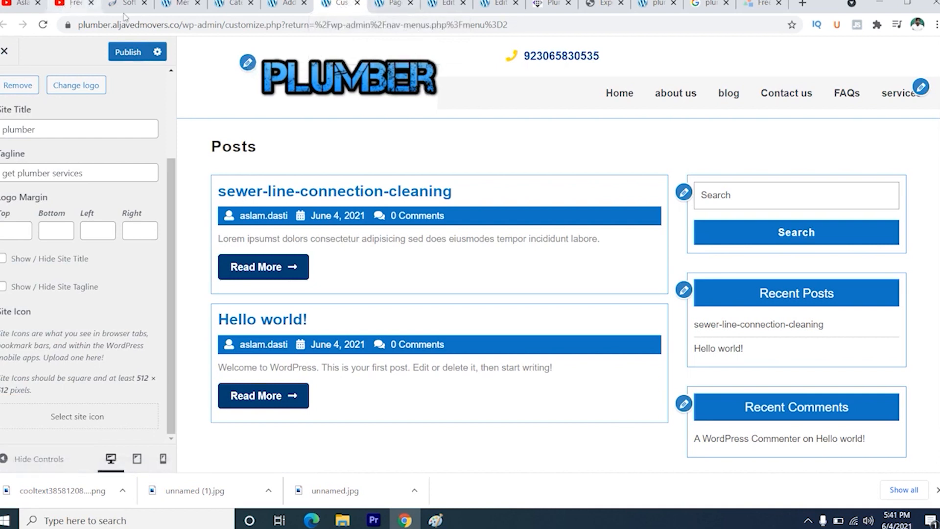
left_click(86, 416)
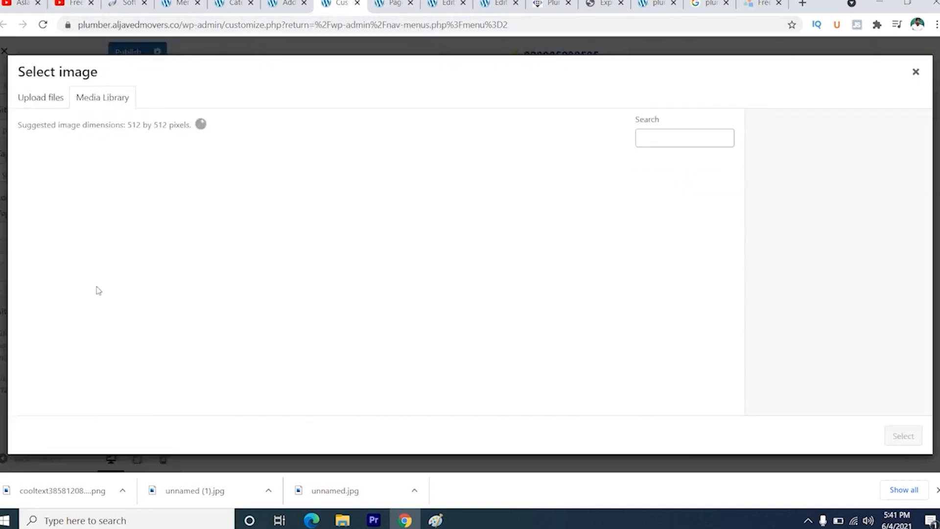
left_click(54, 198)
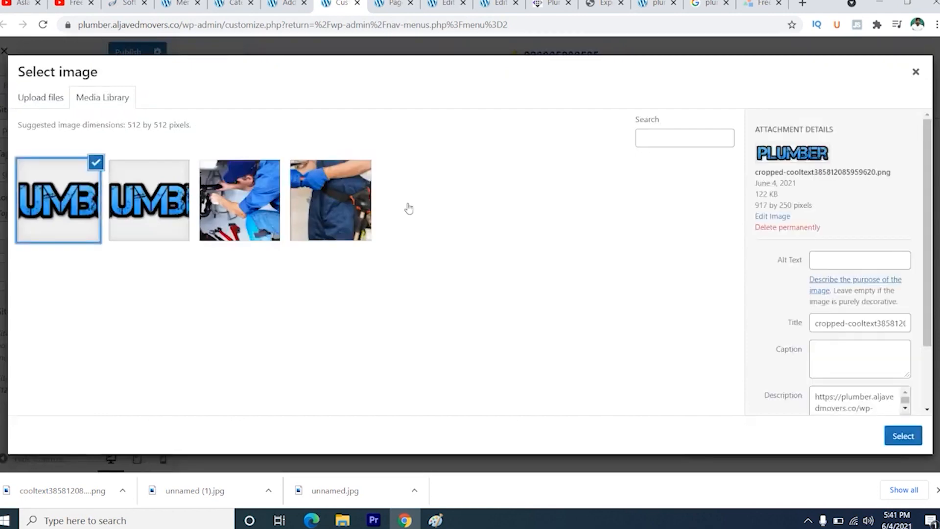
left_click(903, 435)
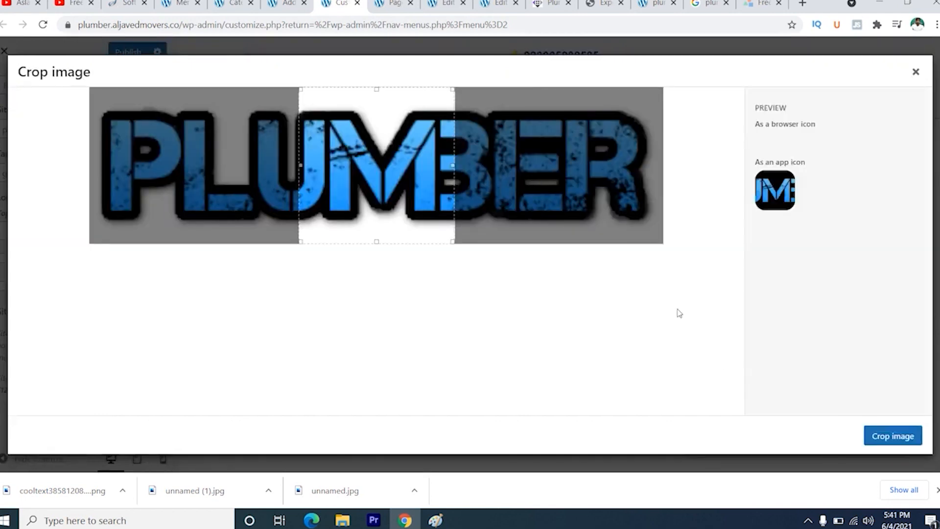
left_click_drag(359, 178, 151, 178)
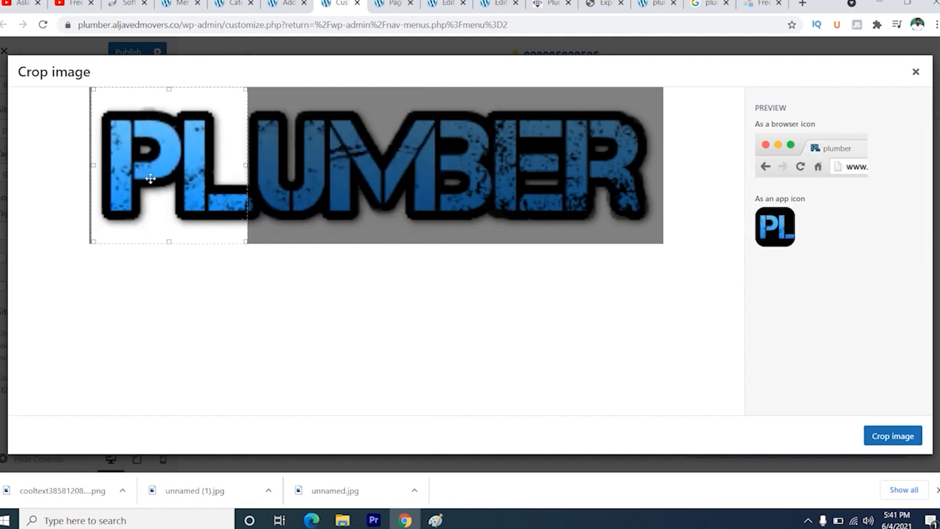
left_click(895, 435)
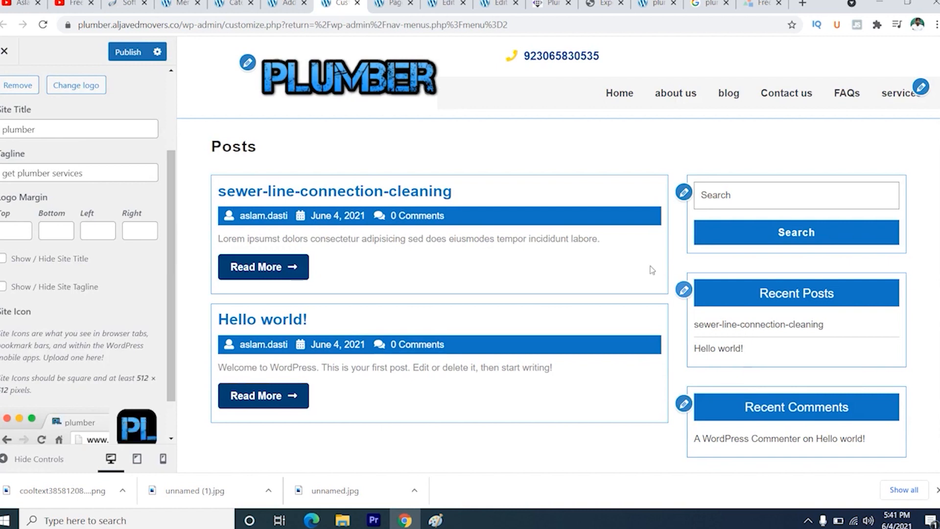
left_click(128, 53)
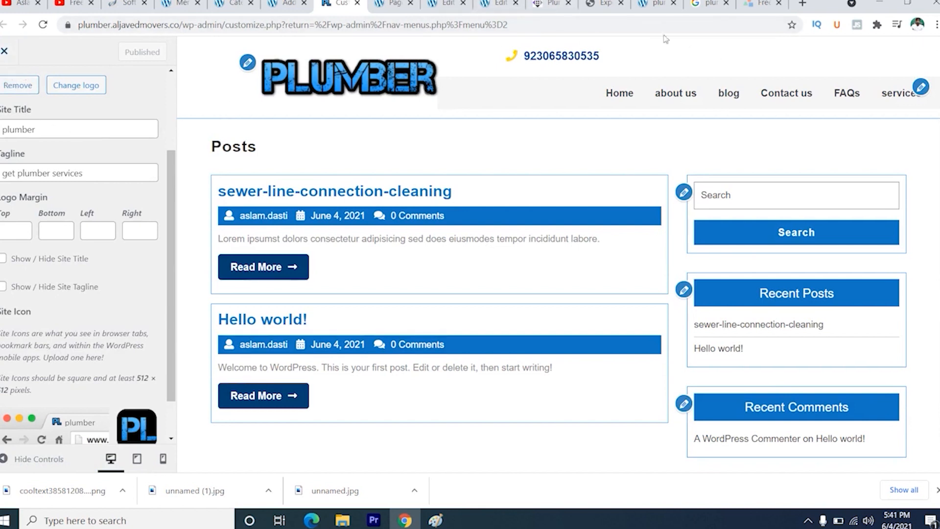
- Examine the Colors and Header Image options in the theme customizer
scroll(141, 186, "up", 2)
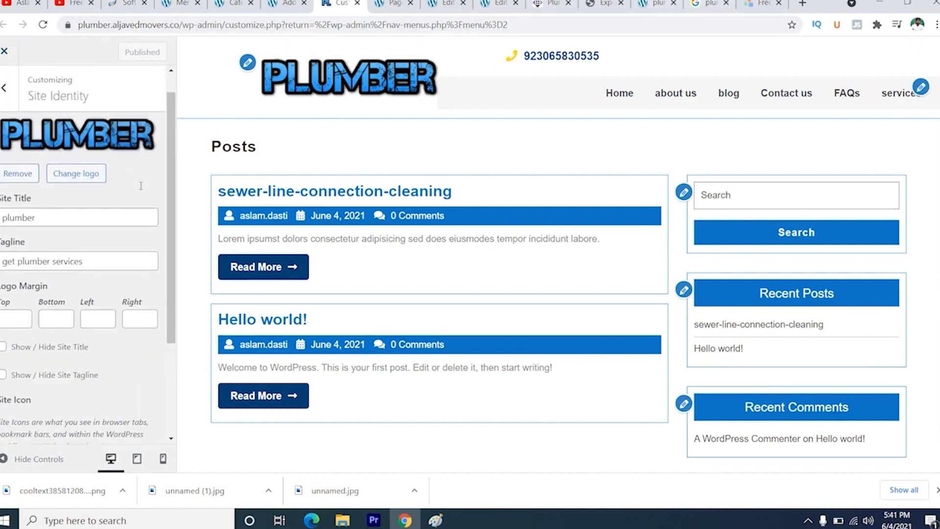
scroll(140, 185, "up", 1)
left_click(4, 88)
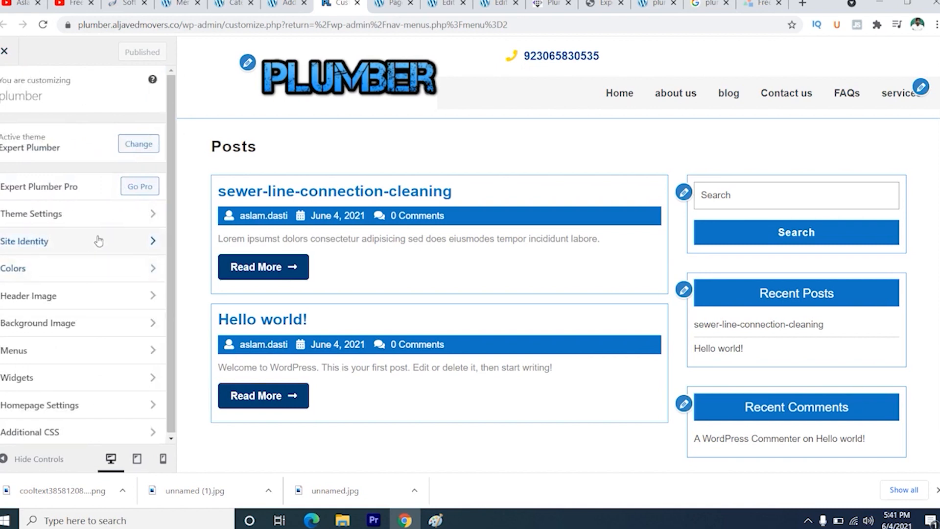
left_click(137, 270)
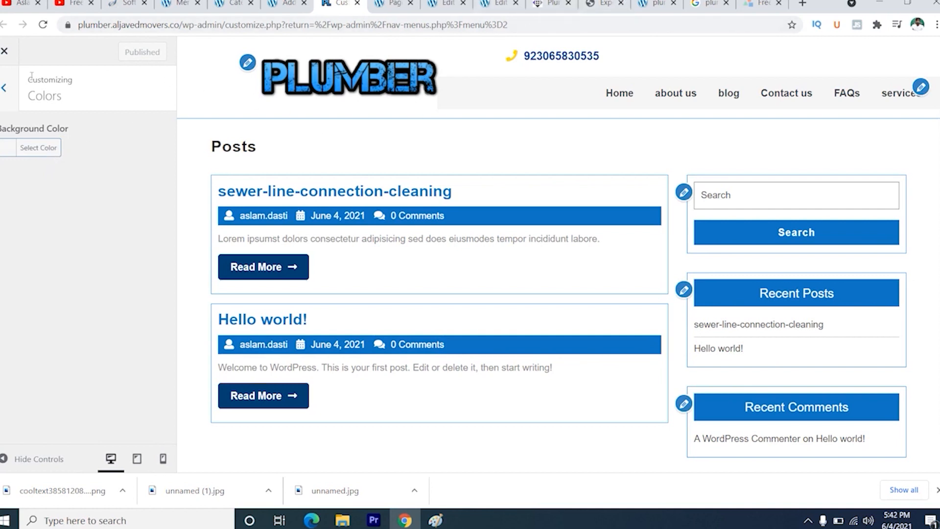
left_click(6, 88)
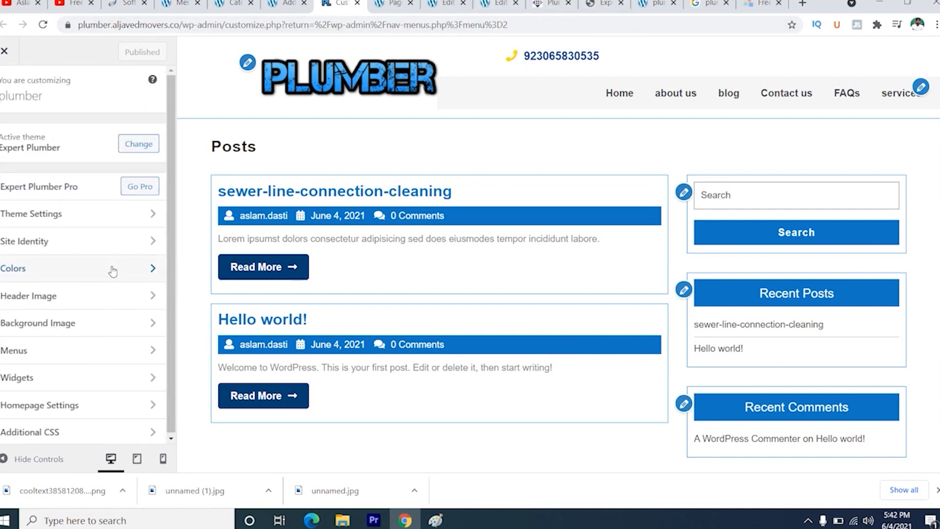
left_click(117, 300)
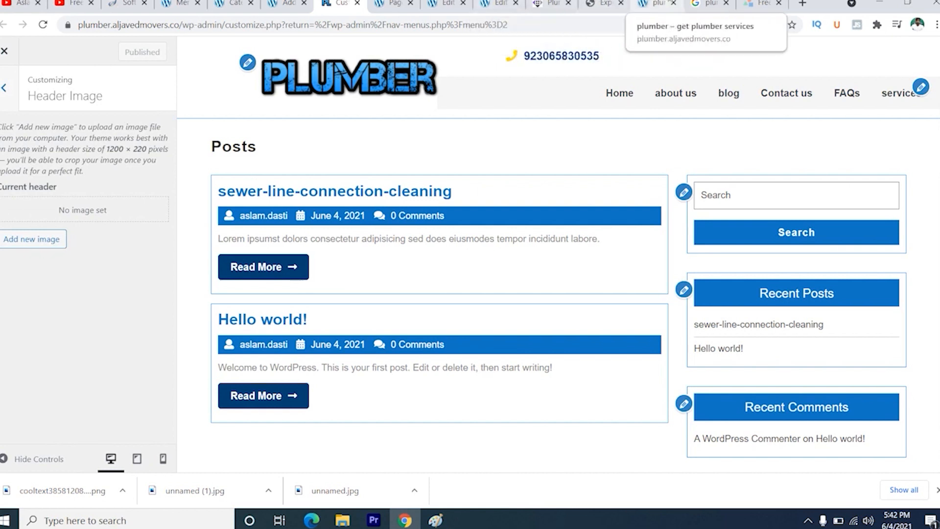
- Check the live site's front page against the Header Image settings and examine the Background Image options
left_click(657, 4)
left_click(116, 85)
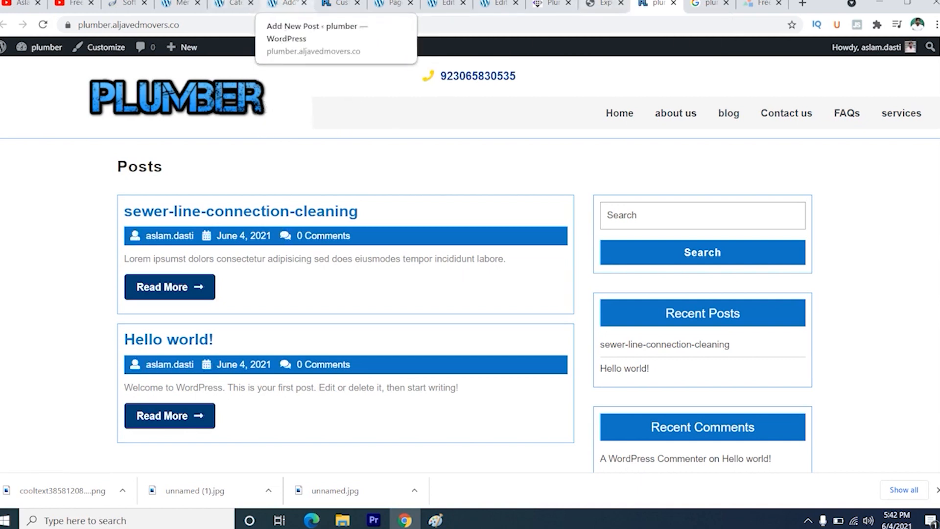
left_click(338, 4)
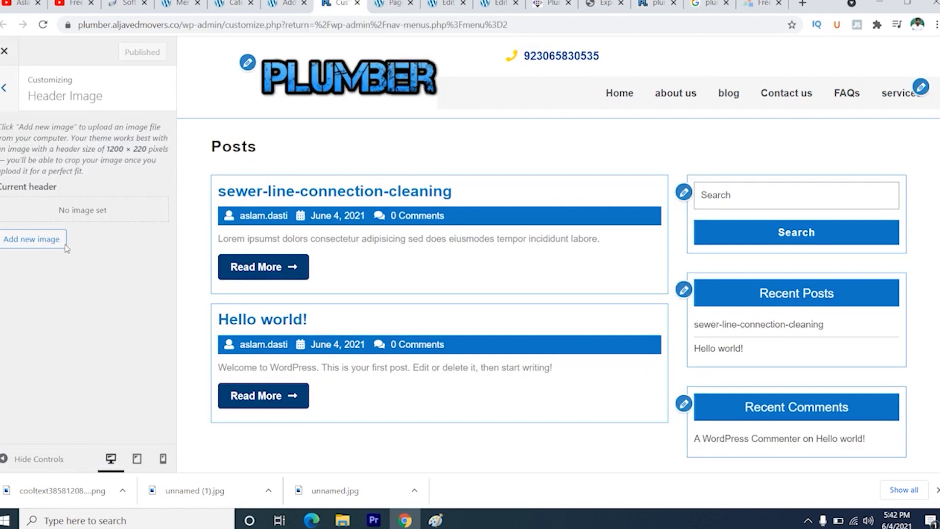
left_click(658, 4)
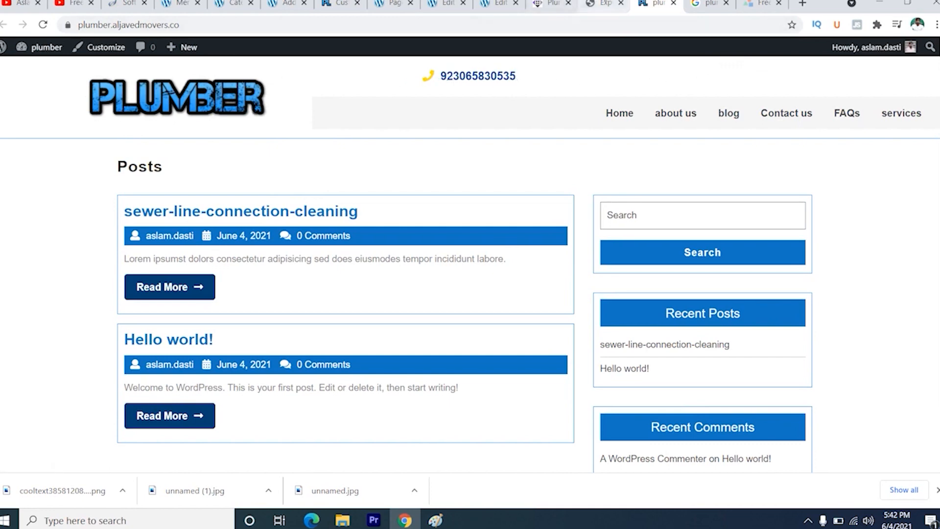
left_click(284, 4)
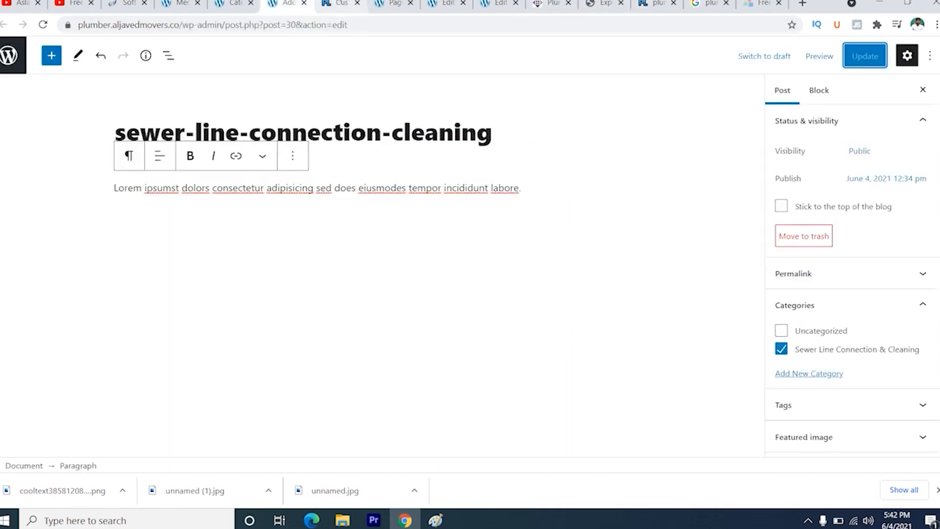
left_click(341, 4)
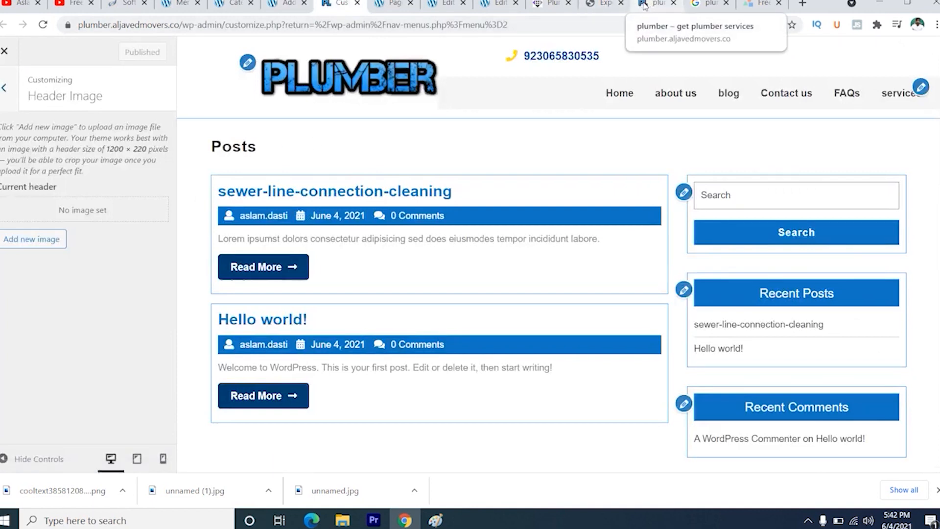
left_click(5, 88)
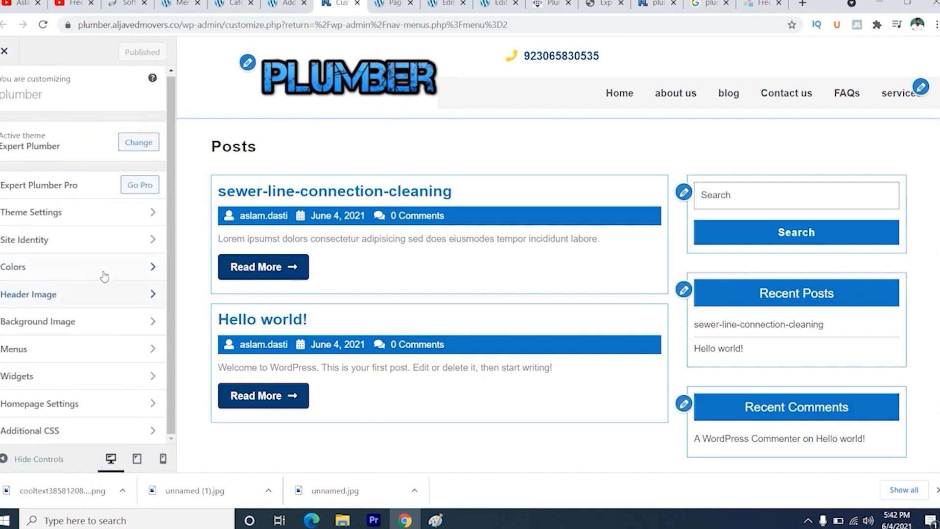
left_click(115, 323)
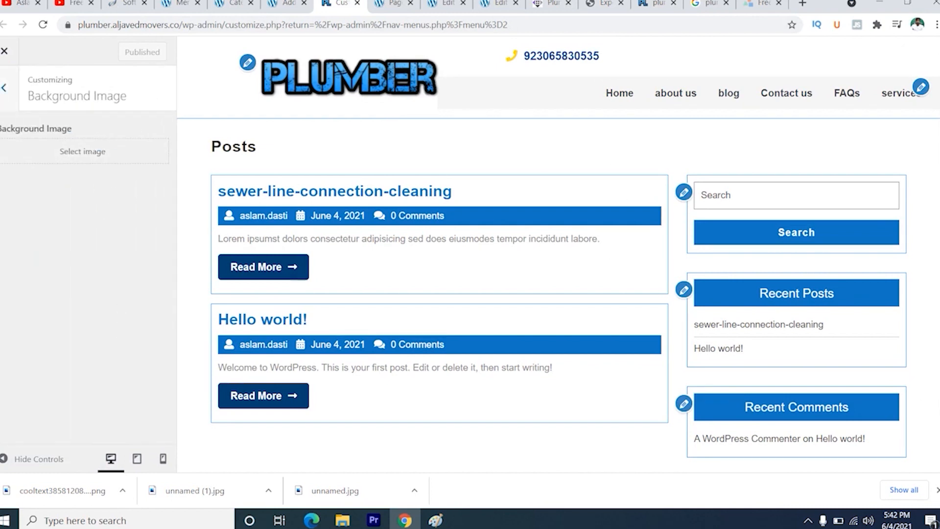
left_click(13, 98)
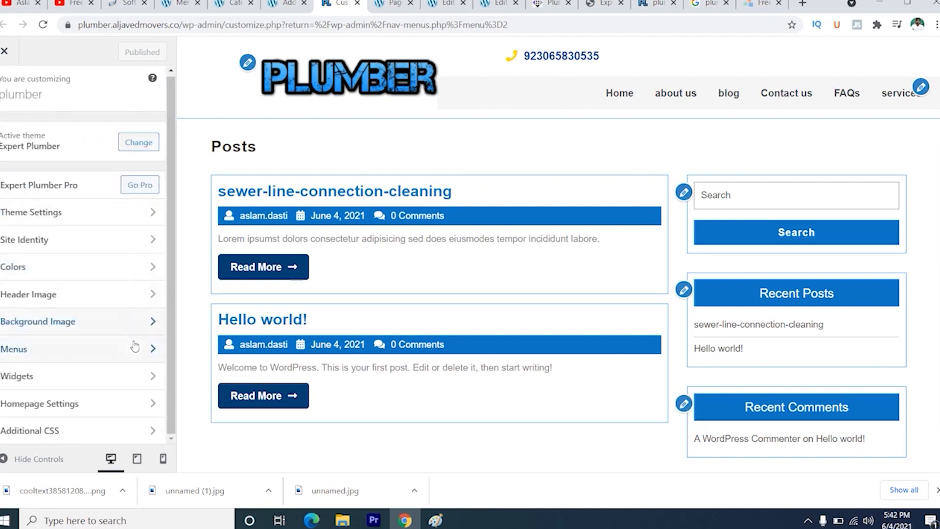
- Open the Footer 1 widget area in the customizer and check the Expert Plumber demo's footer columns for reference
left_click(111, 377)
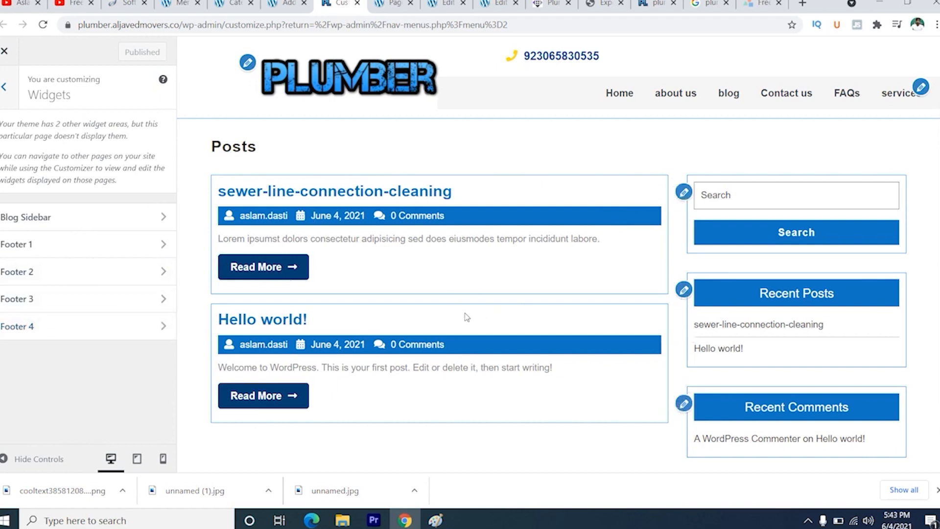
left_click(160, 248)
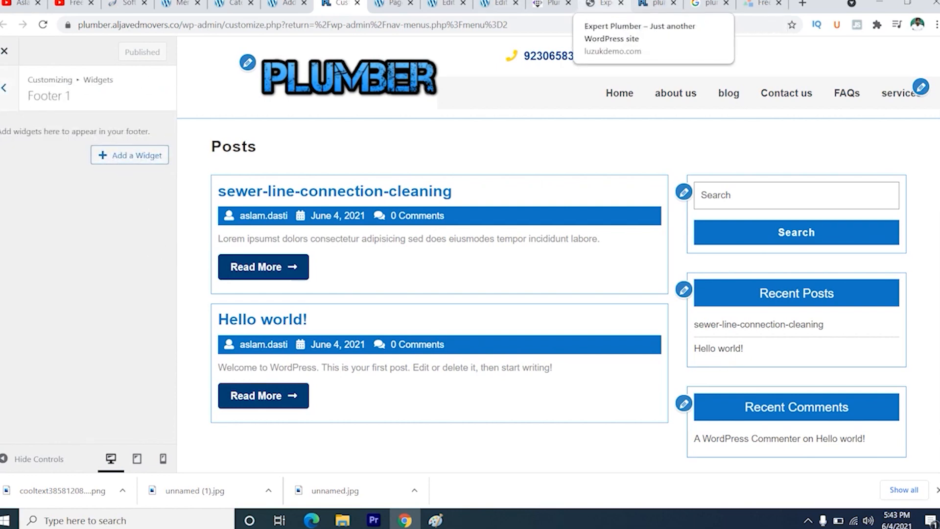
left_click(604, 4)
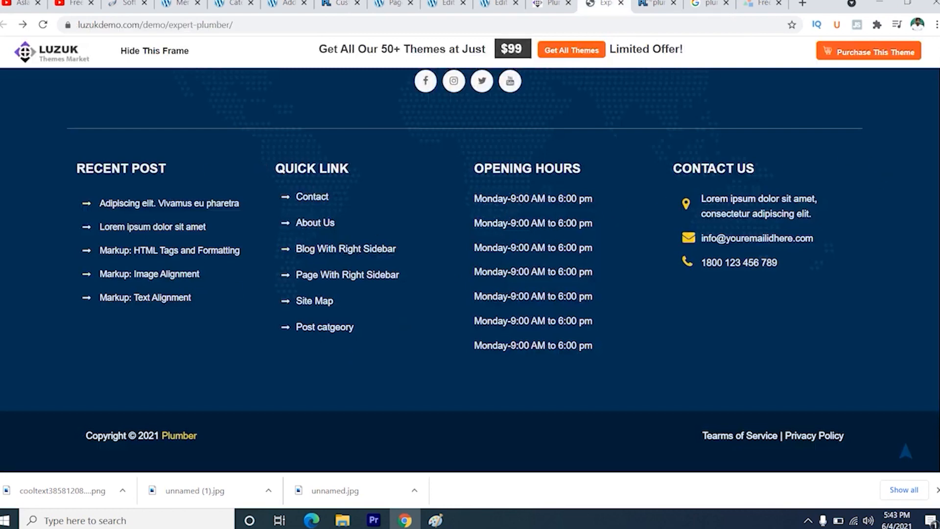
left_click(338, 4)
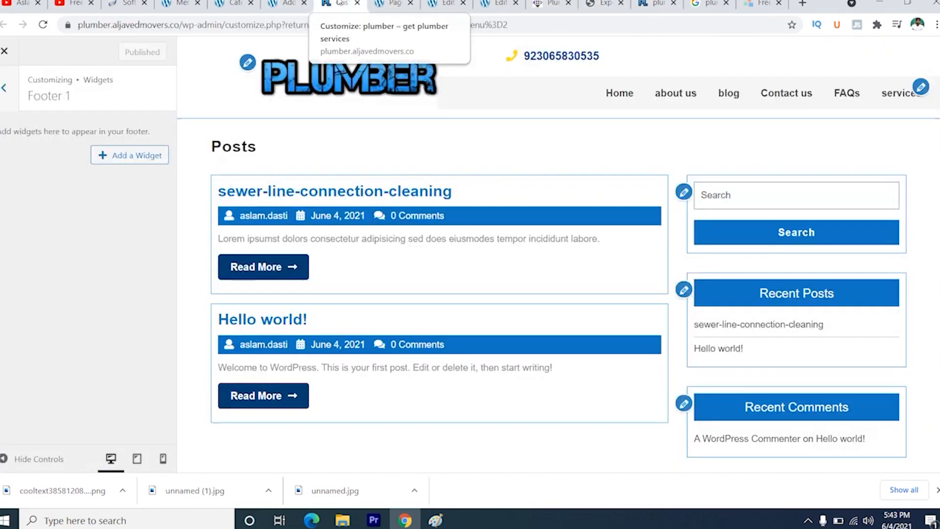
- Add a Navigation Menu widget to Footer 1 and assign Menu 1 to it
left_click(143, 160)
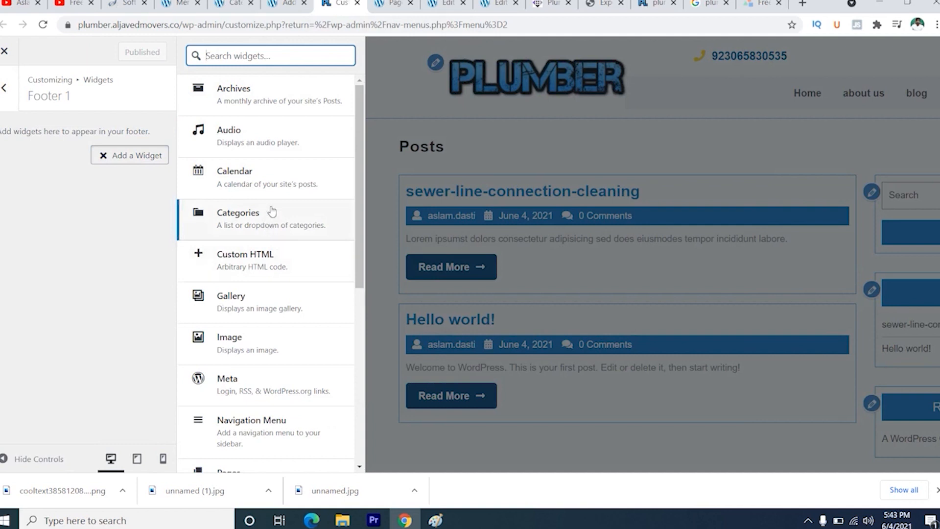
scroll(267, 243, "down", 4)
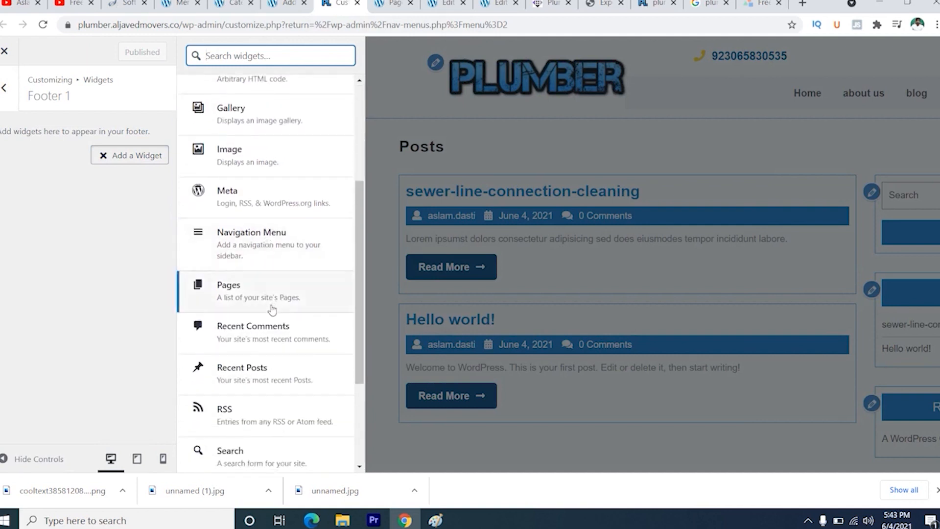
scroll(266, 332, "down", 3)
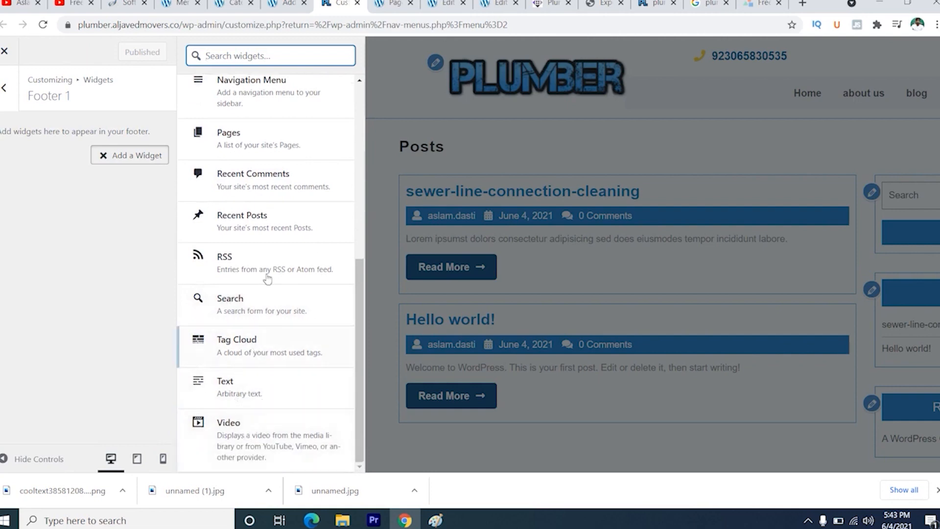
scroll(250, 272, "up", 6)
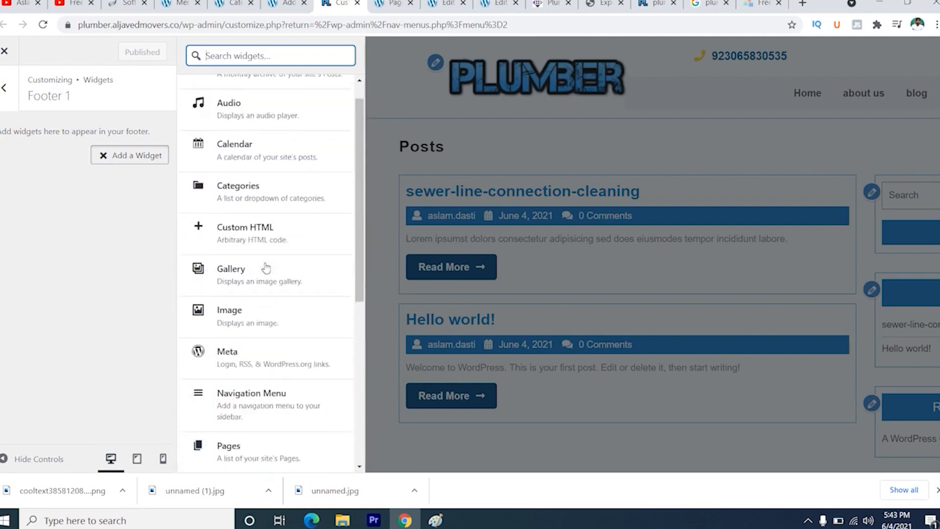
left_click(259, 413)
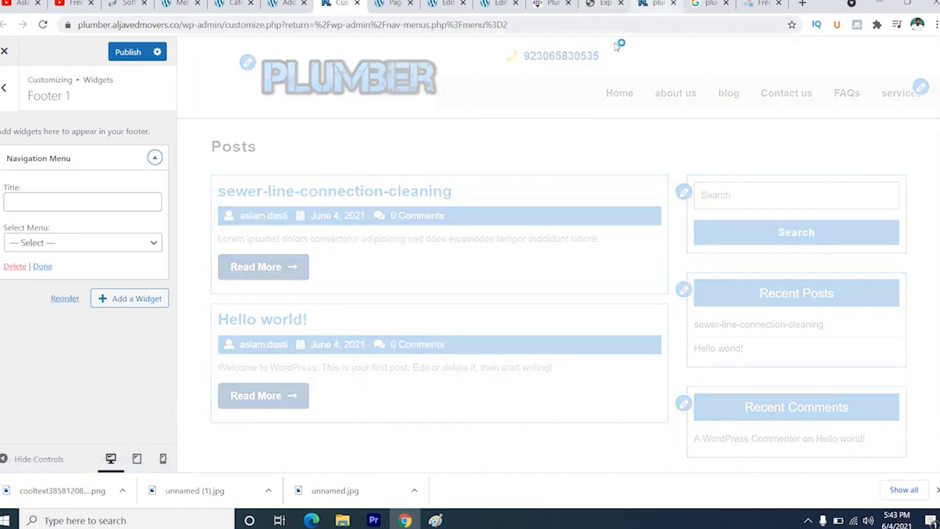
left_click(73, 244)
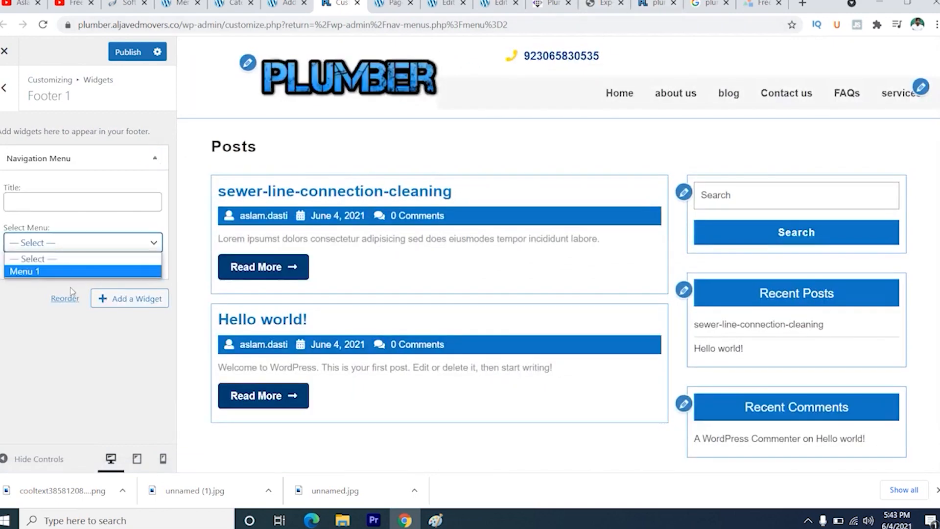
left_click(56, 270)
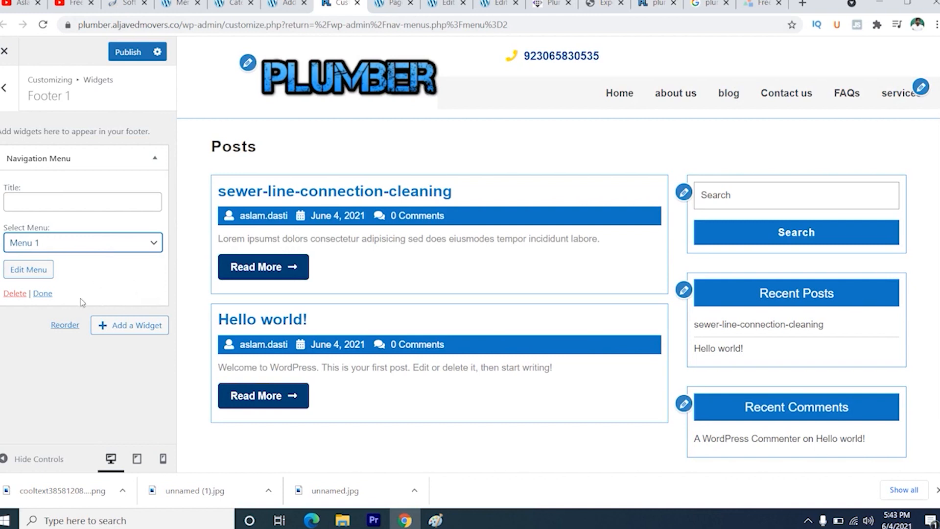
left_click(42, 294)
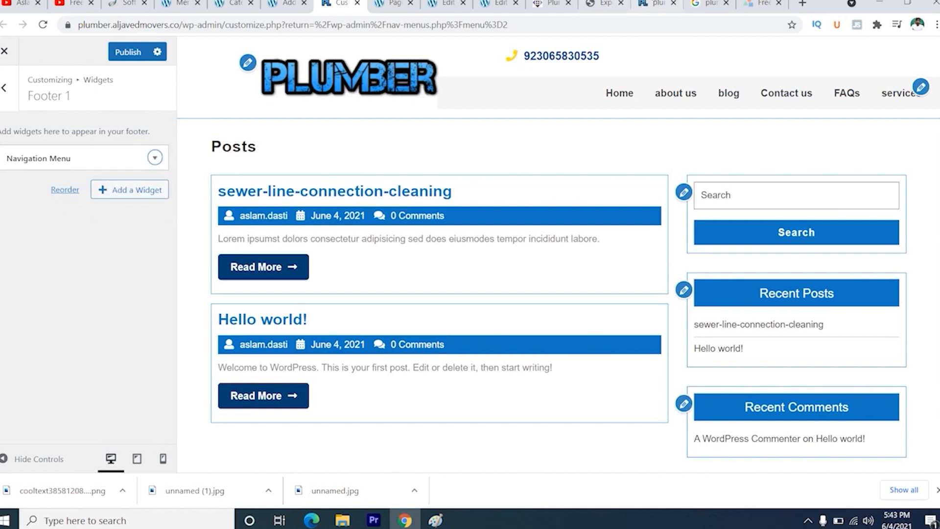
- Publish the Footer 1 widget change and bring up the live plumber site to check it
left_click(655, 3)
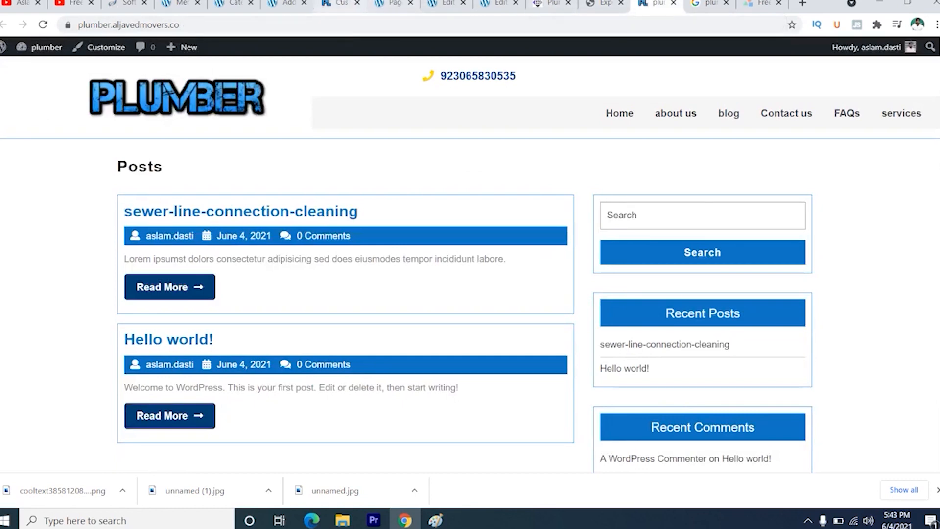
left_click(337, 4)
left_click(125, 53)
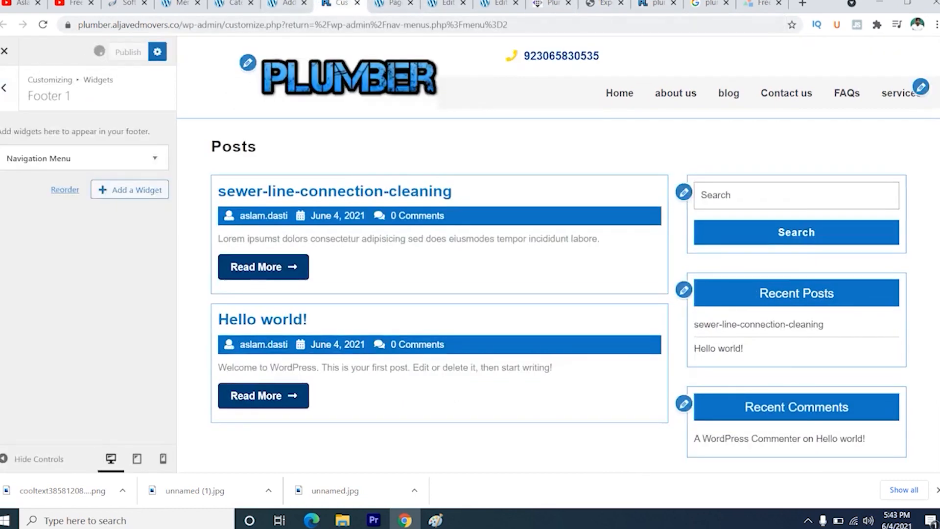
left_click(655, 3)
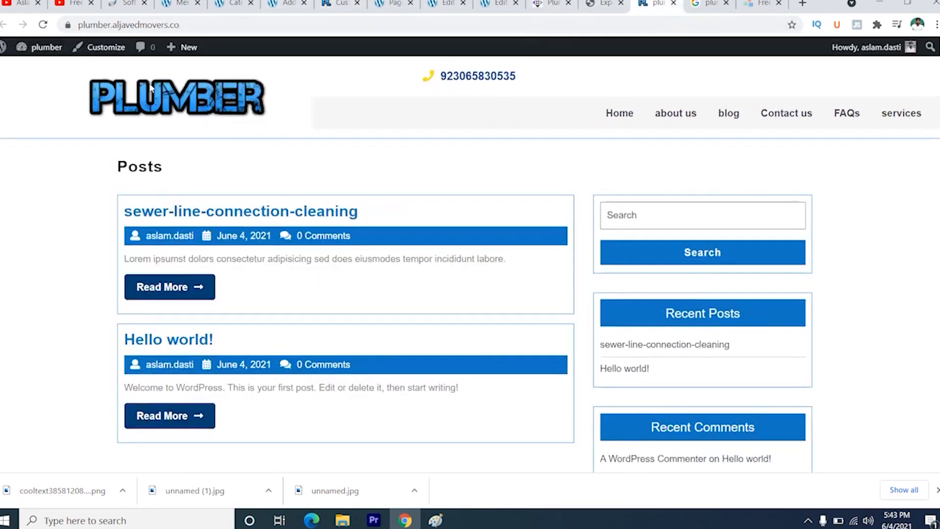
- Check the reloaded live site's footer against the Expert Plumber demo footer and return to the customizer's widget areas
left_click(43, 24)
scroll(324, 303, "down", 4)
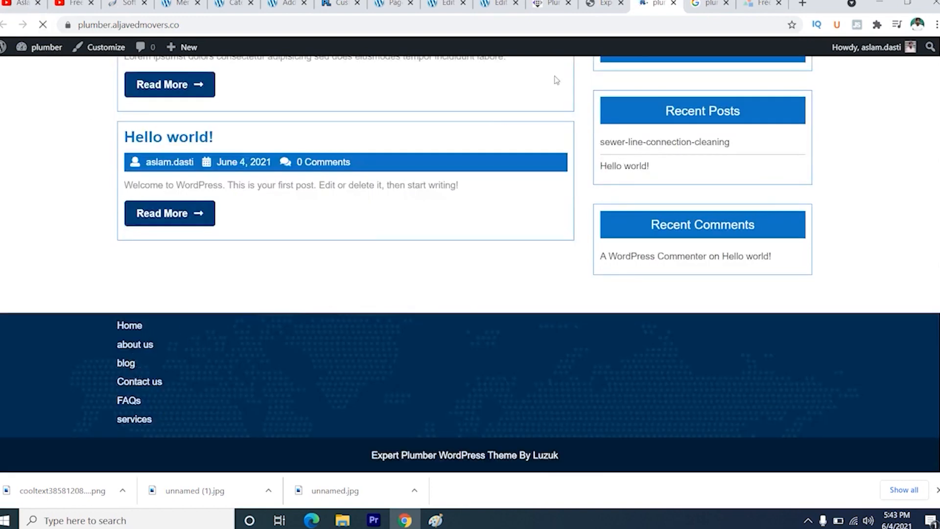
left_click(605, 4)
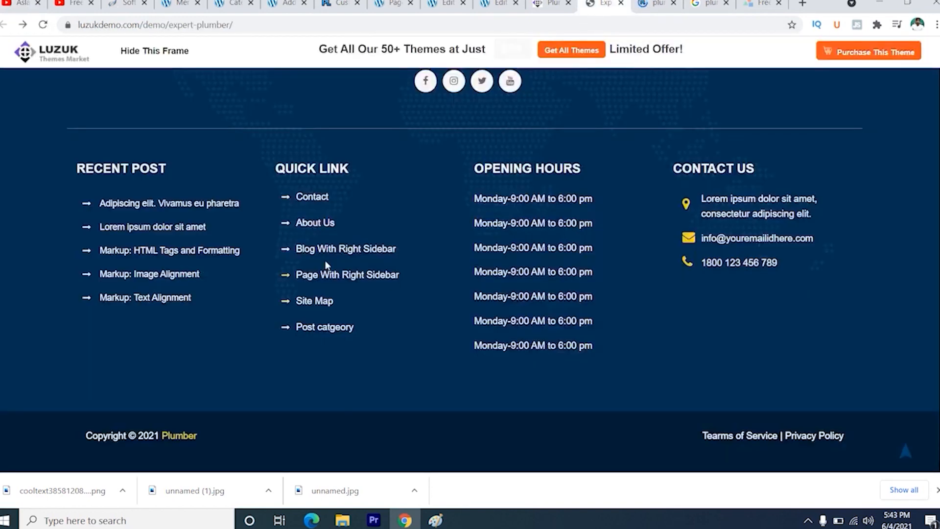
left_click(337, 3)
left_click(7, 86)
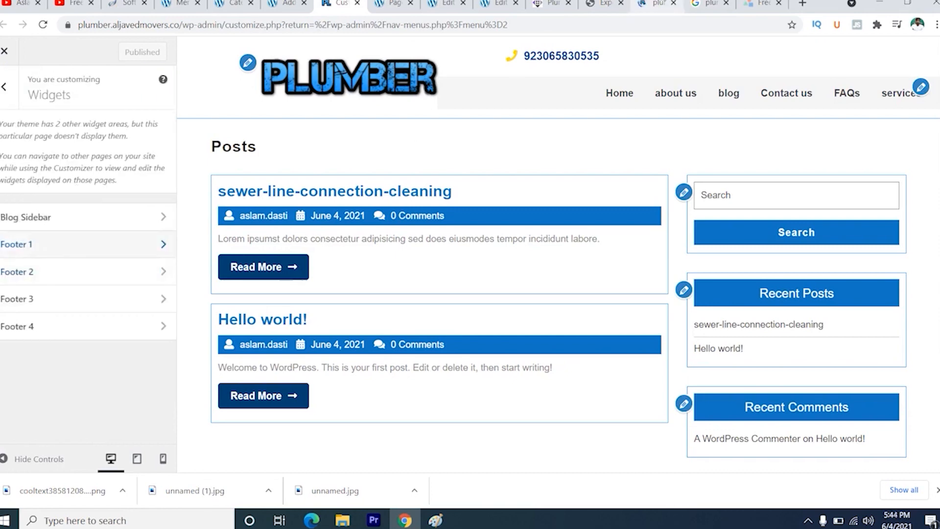
- Copy the OPENING HOURS heading and its list of hours from the Expert Plumber demo footer
left_click(613, 3)
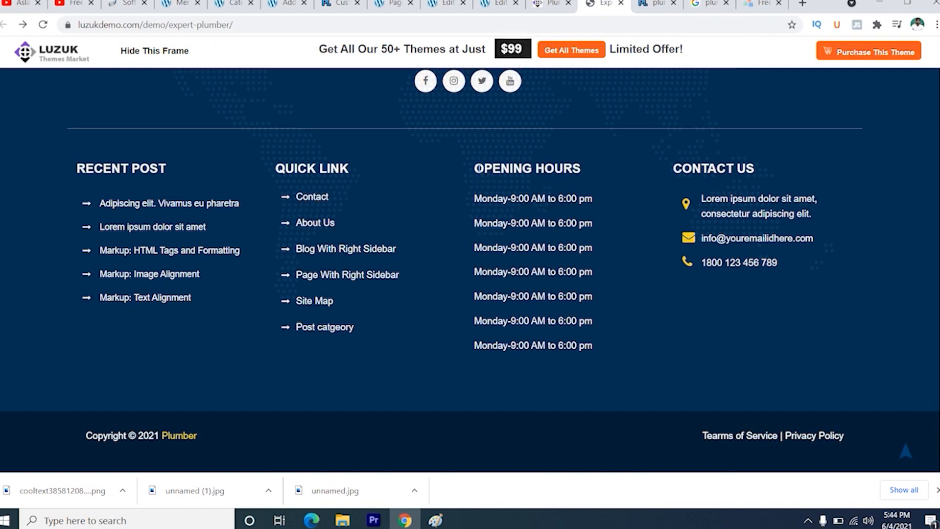
left_click_drag(478, 169, 595, 353)
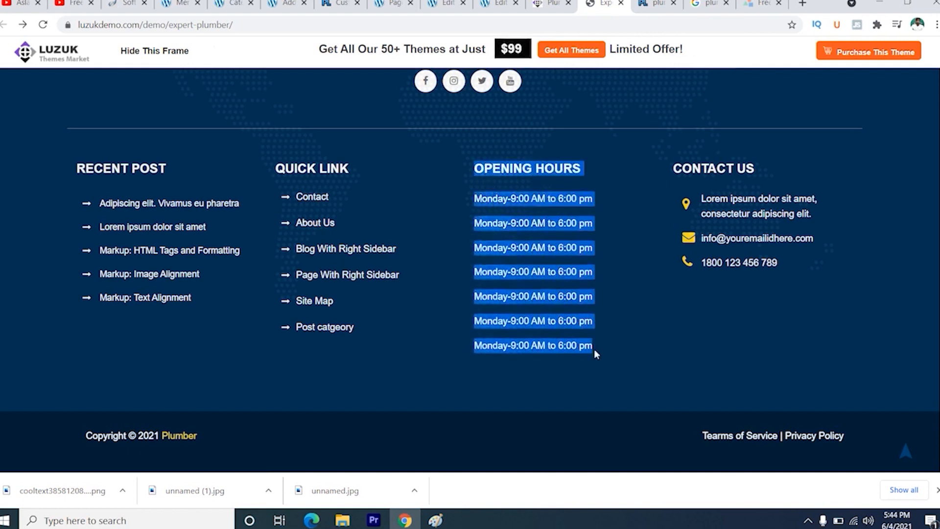
right_click(514, 240)
left_click(527, 243)
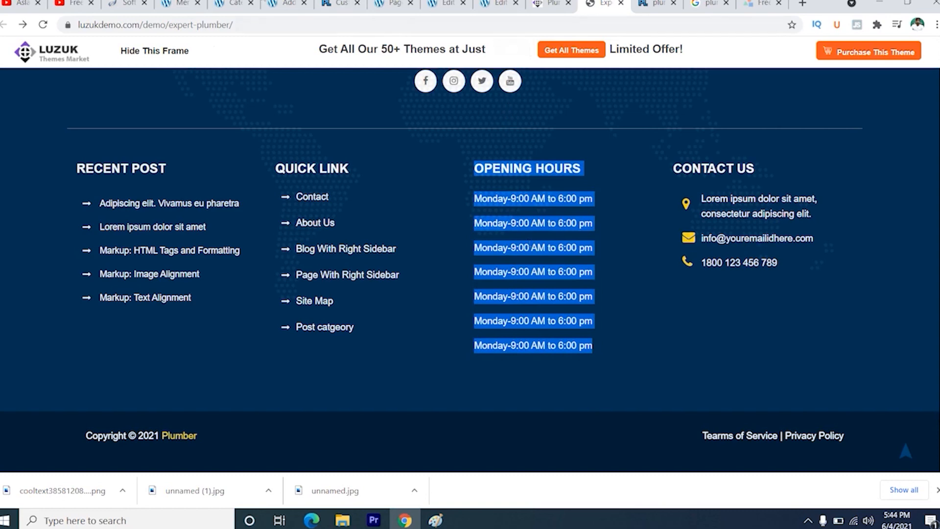
left_click(328, 4)
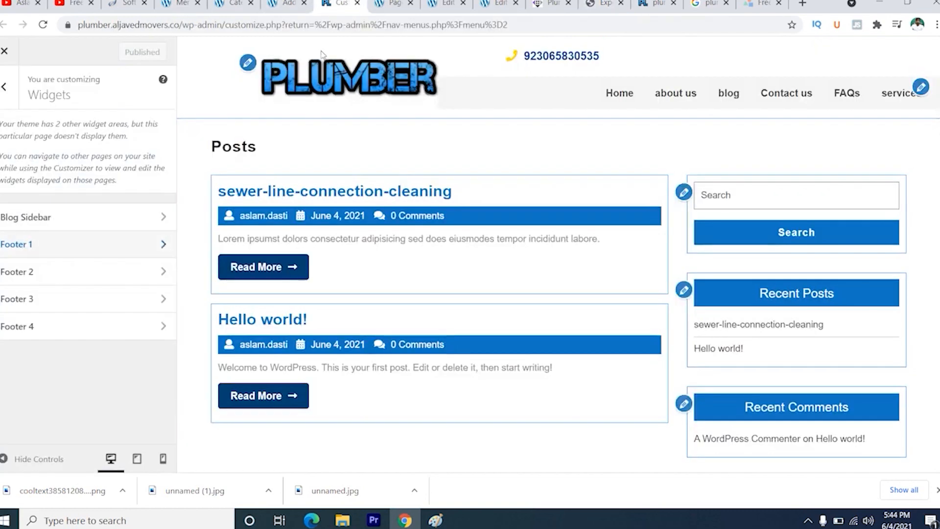
- Add a Text widget to Footer 2 and paste the copied opening hours into its content
left_click(118, 273)
left_click(142, 153)
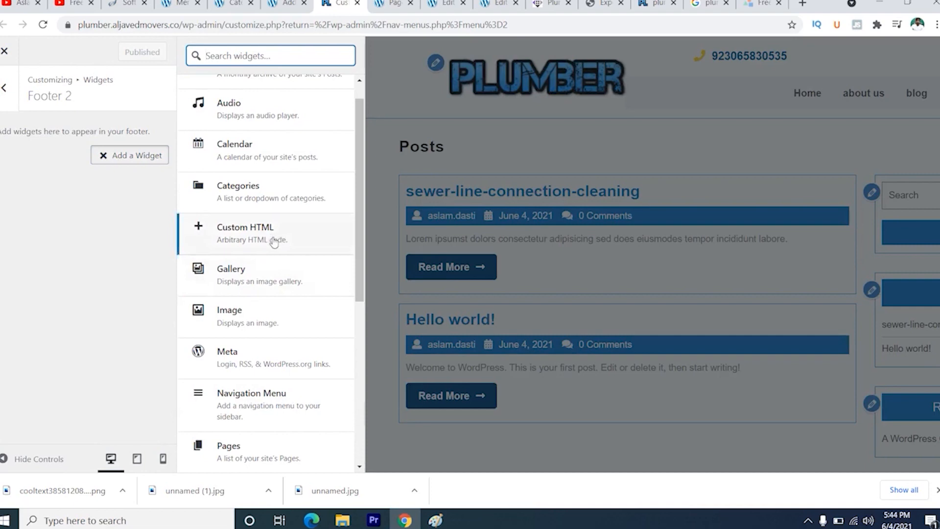
scroll(275, 242, "down", 5)
left_click(248, 390)
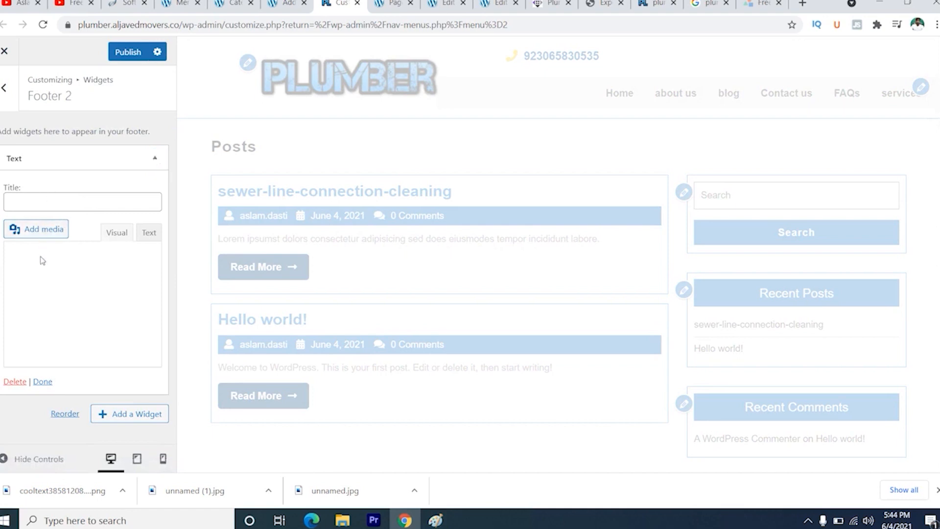
left_click(30, 283)
key("ctrl+v")
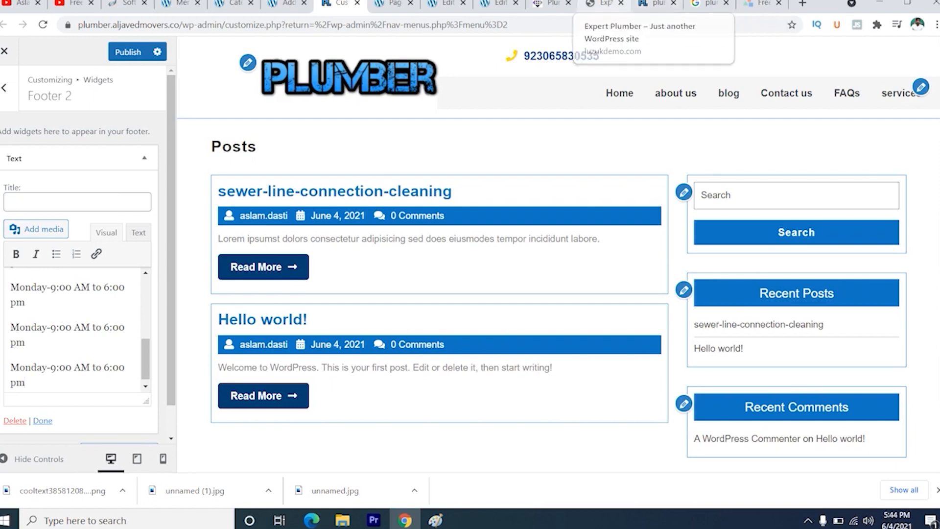
- Title the Footer 2 Text widget OPENING HOURS and delete the duplicate heading from its content
left_click(603, 3)
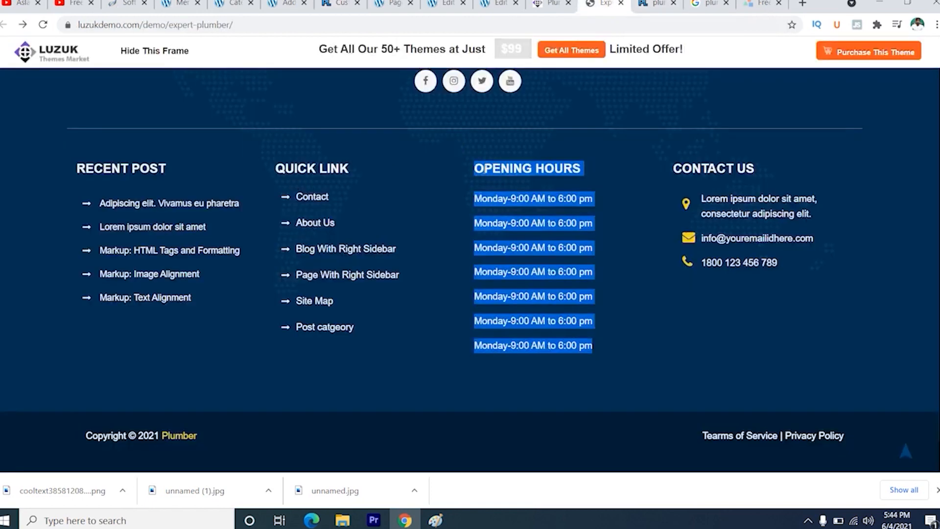
left_click(477, 169)
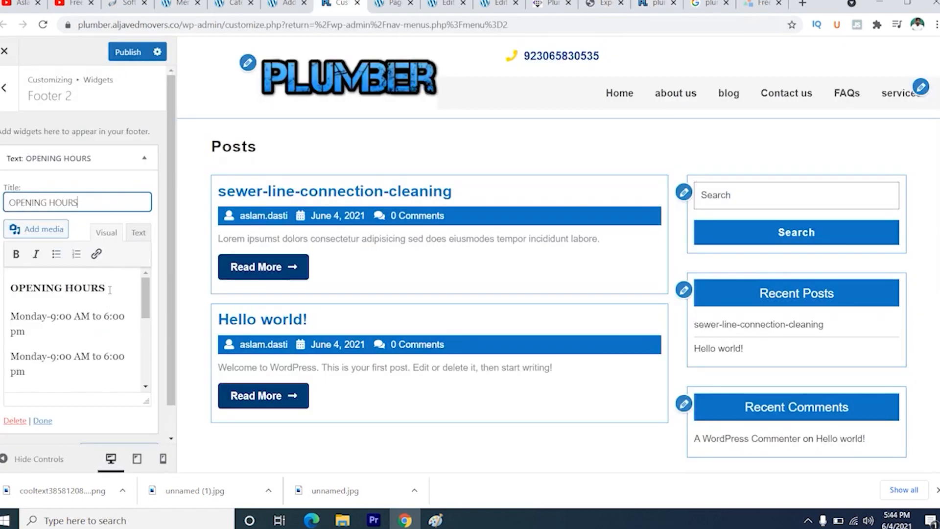
left_click_drag(110, 290, 6, 284)
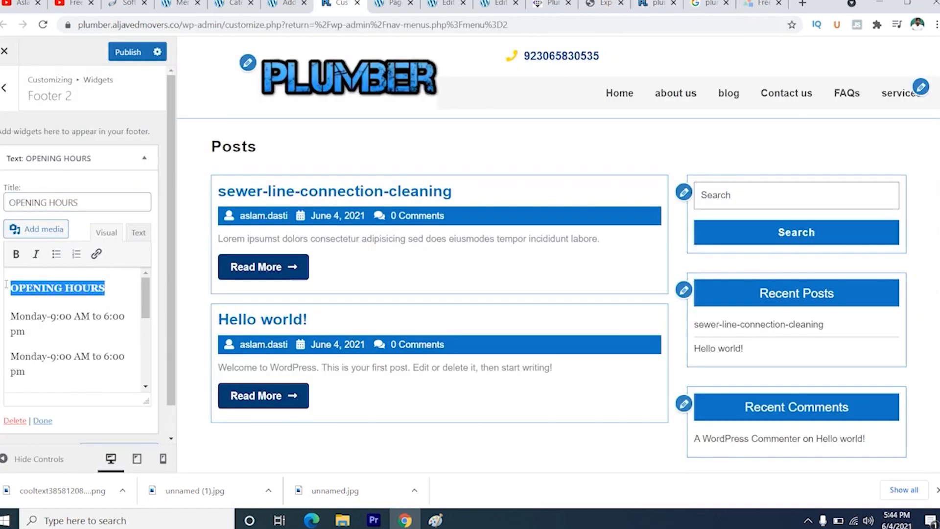
key("BackSpace")
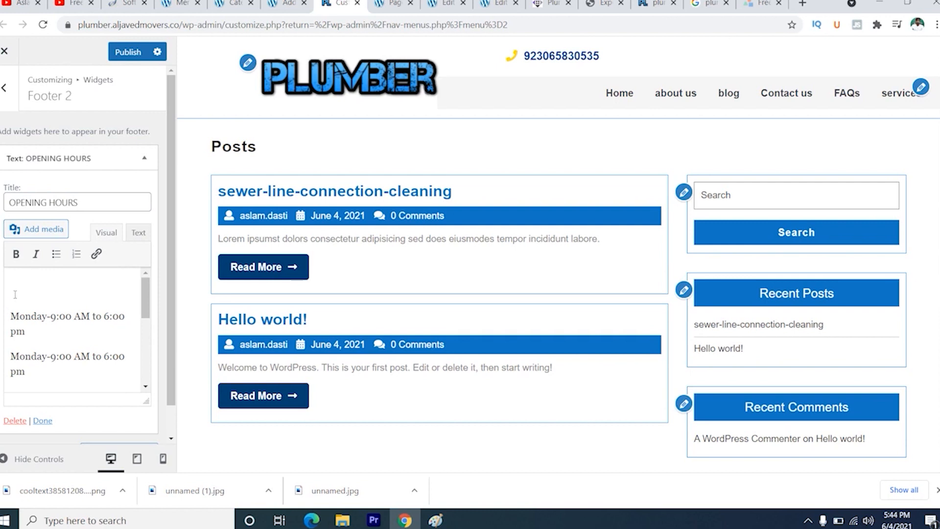
- Publish the Footer 2 Text widget and check the footer on the reloaded live site
left_click(127, 51)
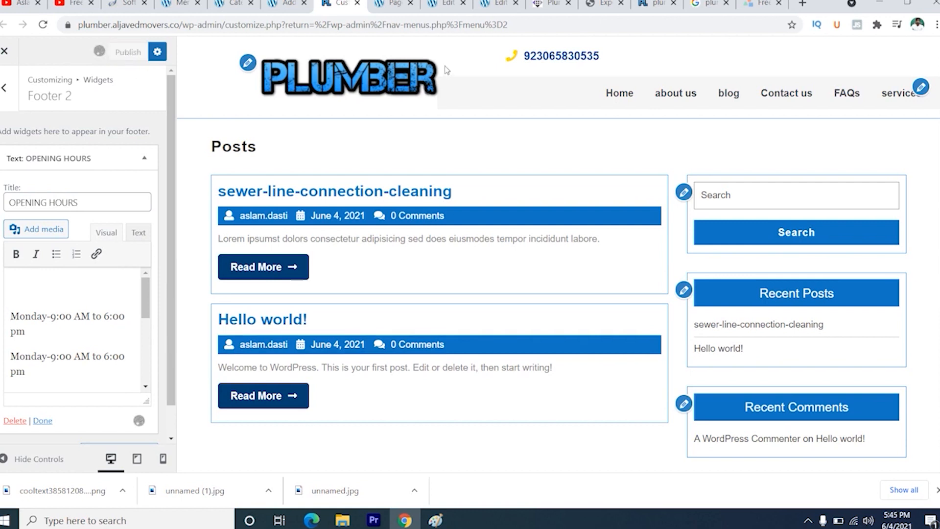
left_click(657, 4)
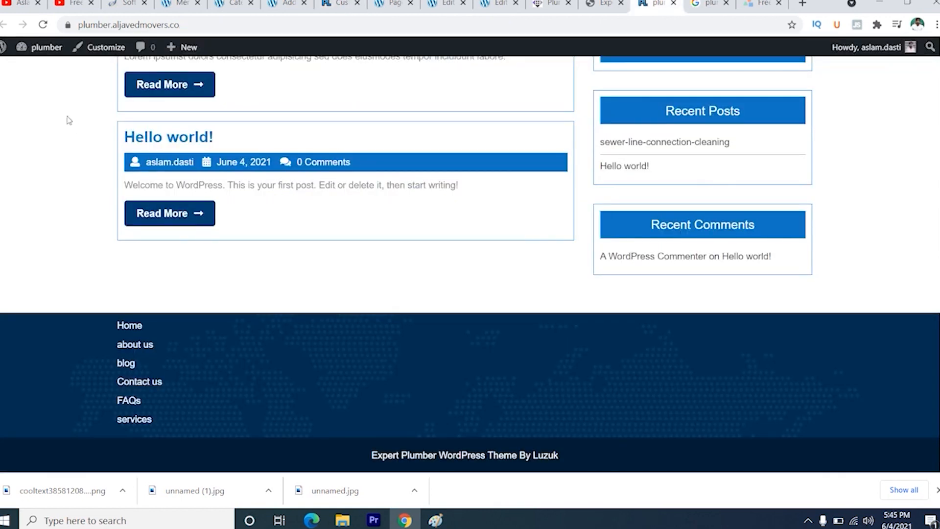
left_click(43, 25)
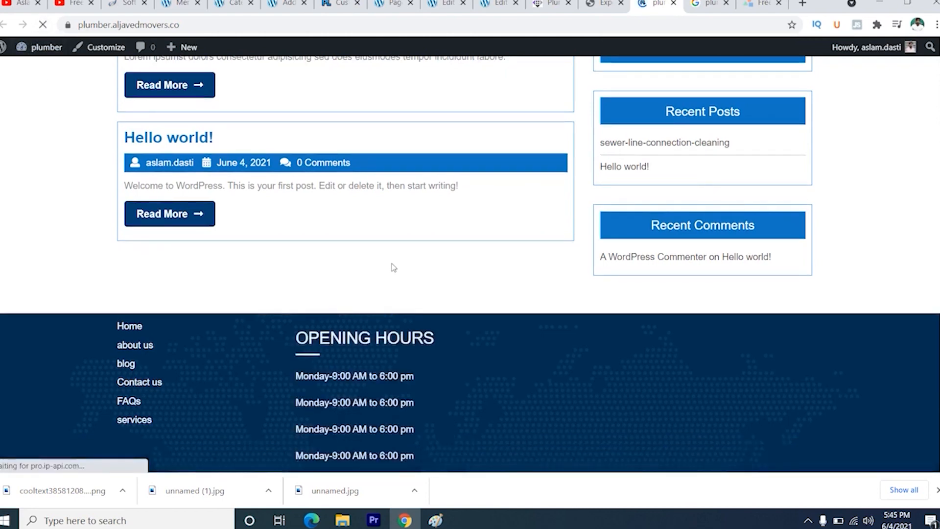
scroll(394, 267, "down", 3)
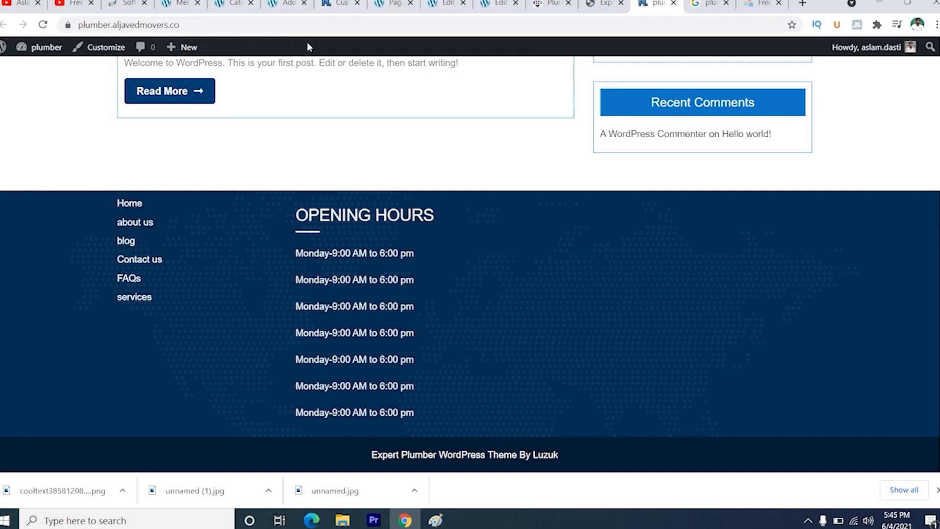
- Title the Footer 1 Navigation Menu widget QUICK LINK, copying the heading from the demo footer
left_click(339, 4)
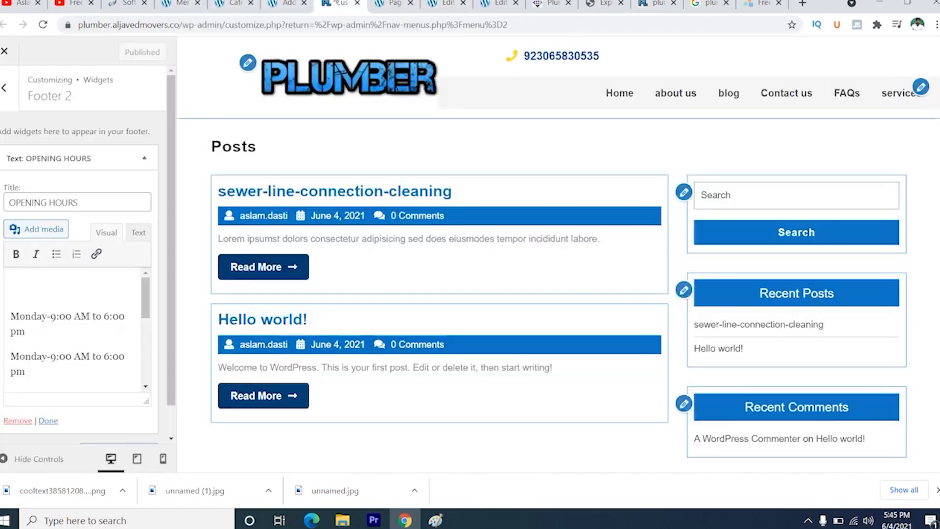
left_click(4, 90)
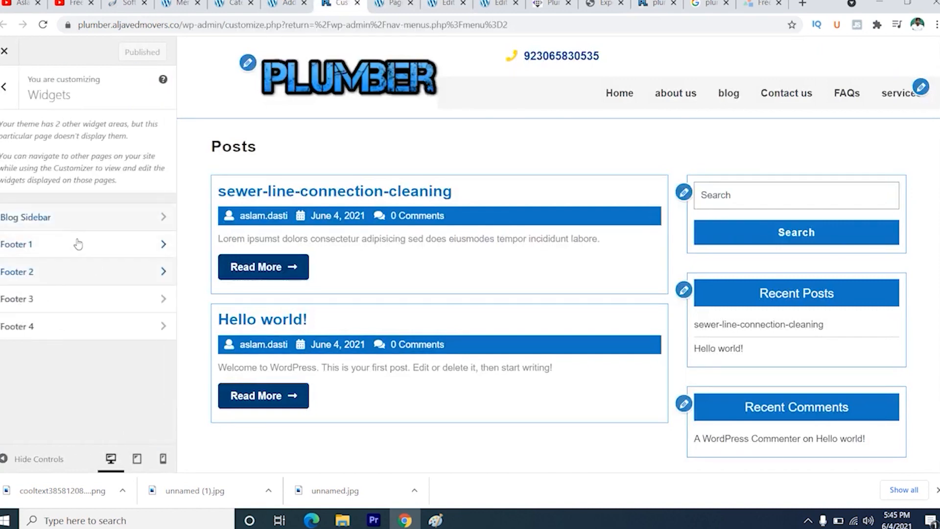
left_click(80, 244)
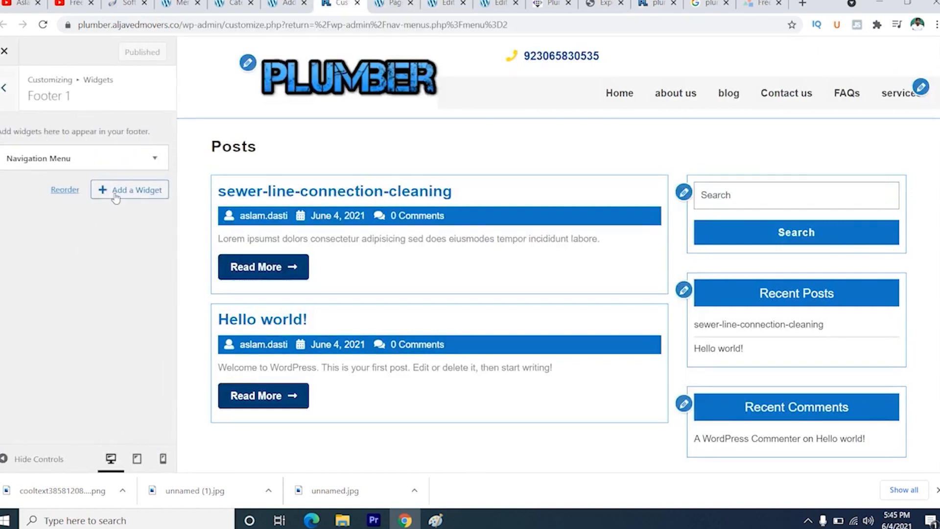
left_click(93, 160)
left_click(50, 201)
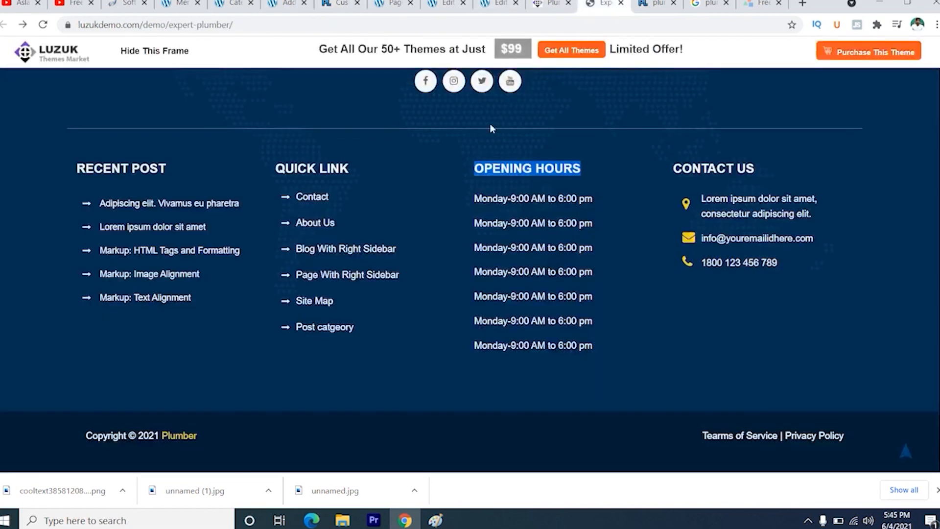
left_click(604, 4)
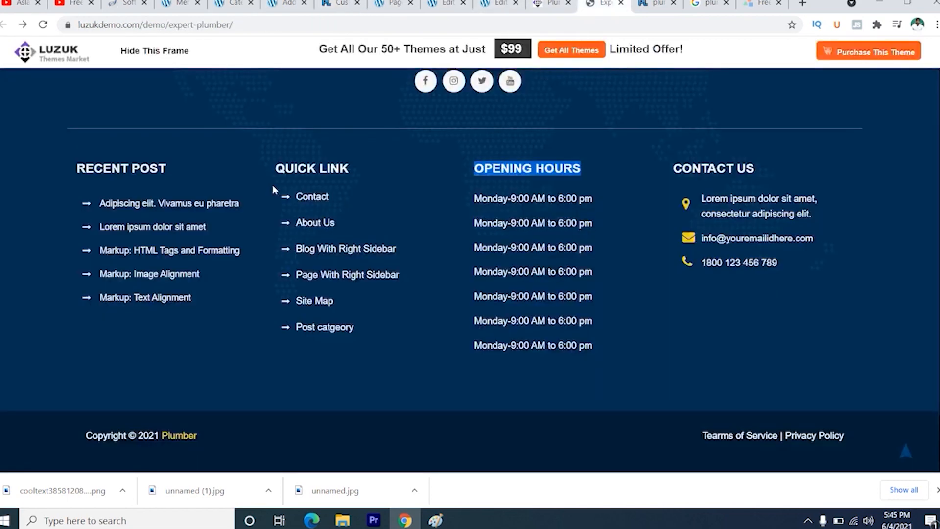
left_click_drag(284, 169, 351, 169)
right_click(327, 172)
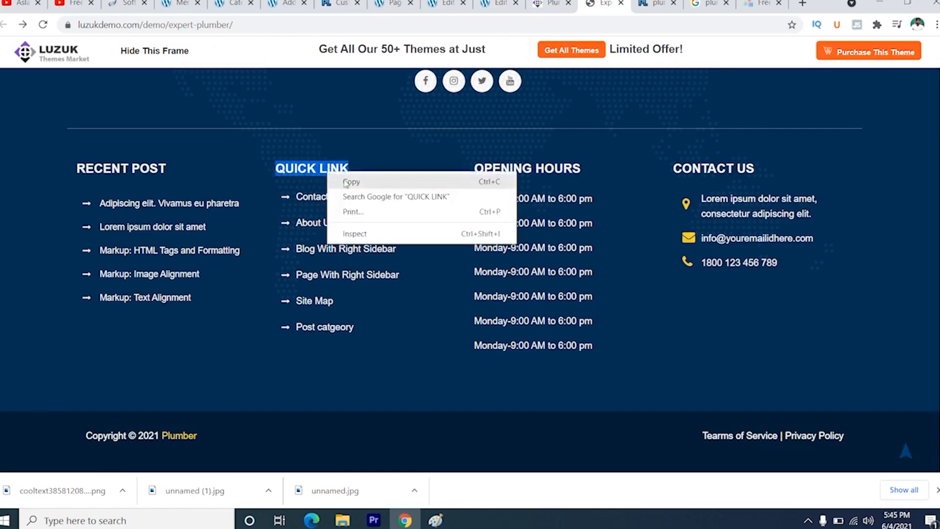
left_click(346, 183)
left_click(285, 4)
left_click(335, 4)
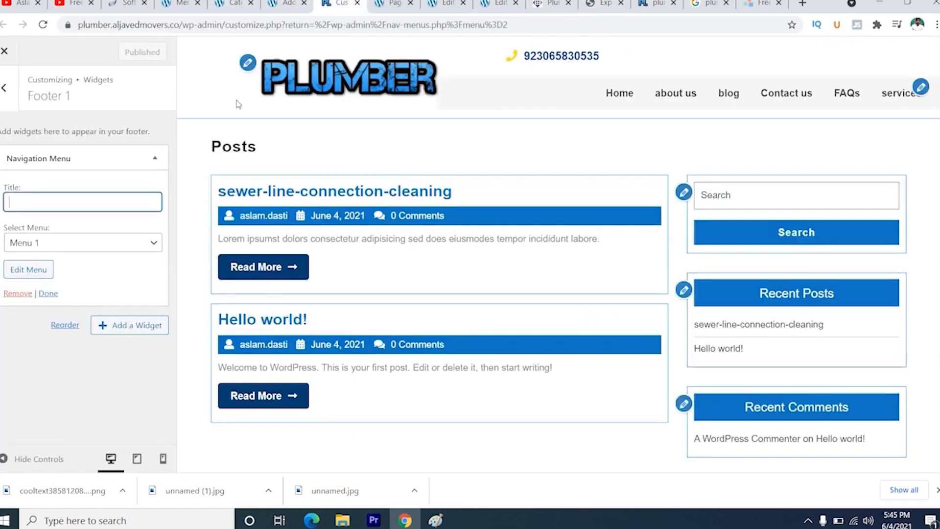
key("ctrl+v")
- Publish the Footer 1 title and check the footer on the live site and in the customizer preview
left_click(130, 60)
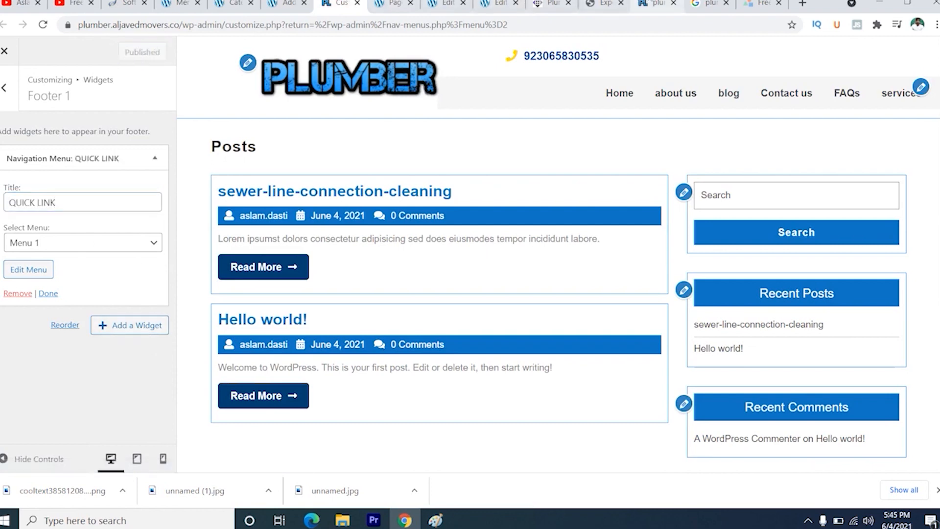
left_click(656, 4)
left_click(42, 25)
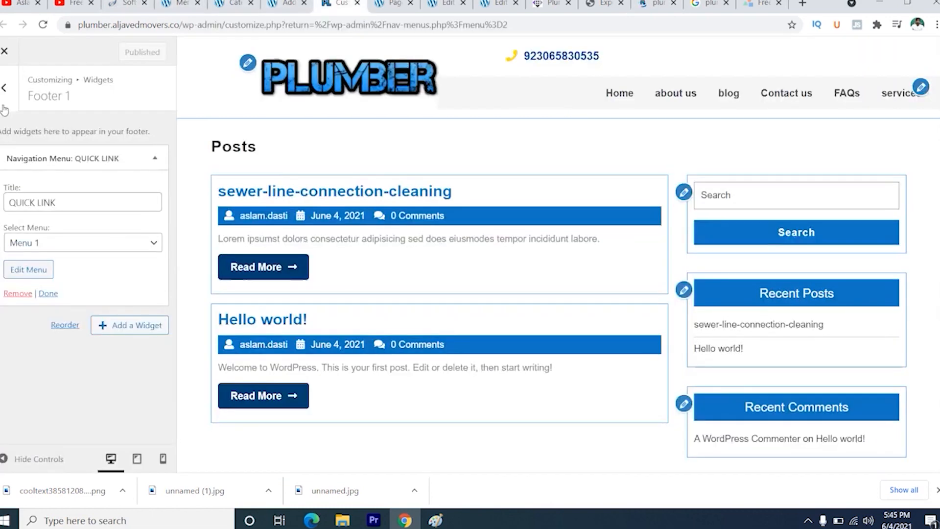
left_click(4, 103)
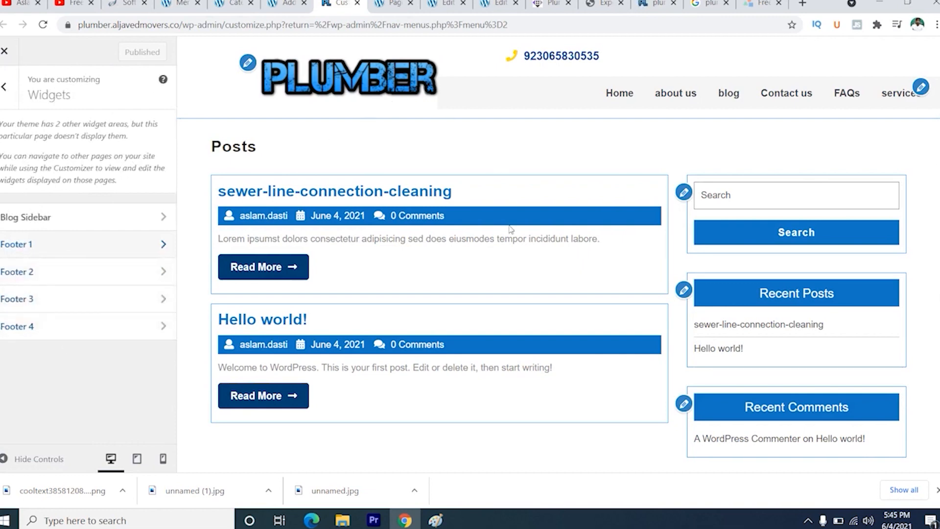
scroll(349, 353, "down", 1)
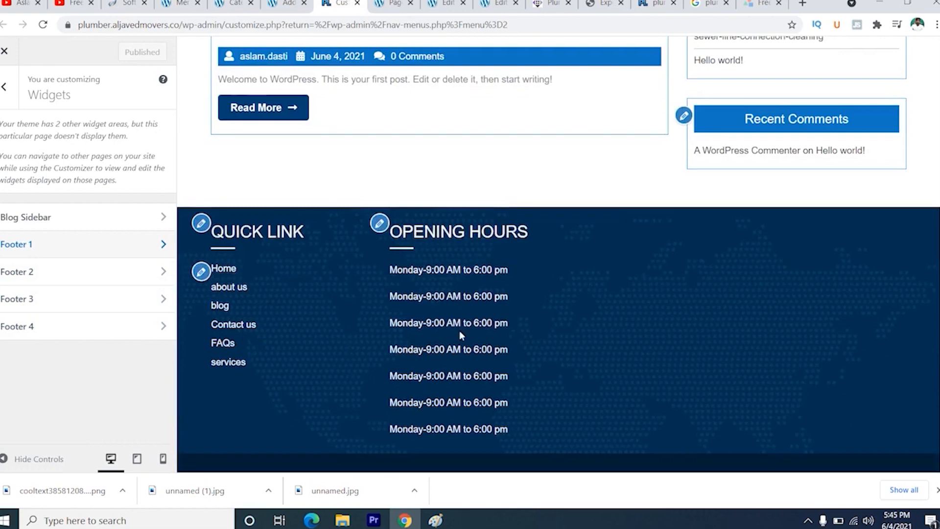
scroll(343, 286, "up", 6)
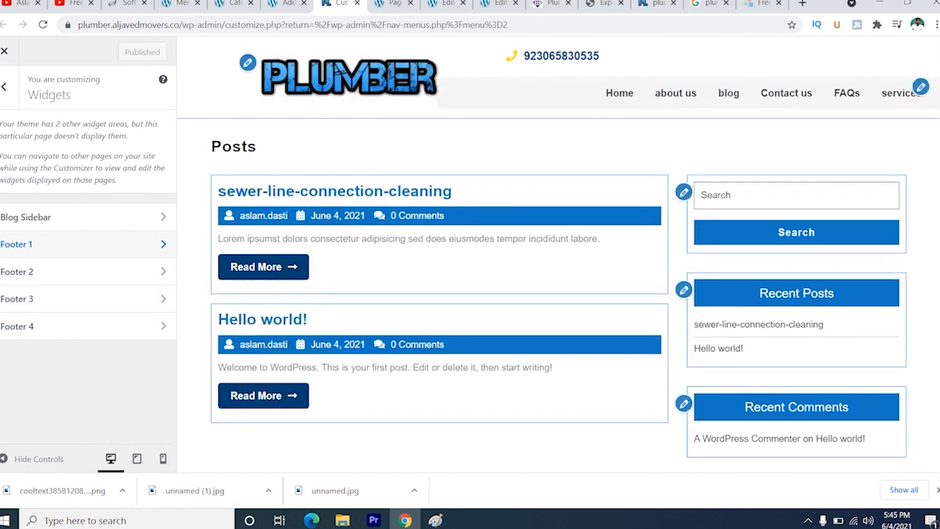
- Set the homepage to display a static page in Homepage Settings and look through the available Homepage pages
left_click(4, 88)
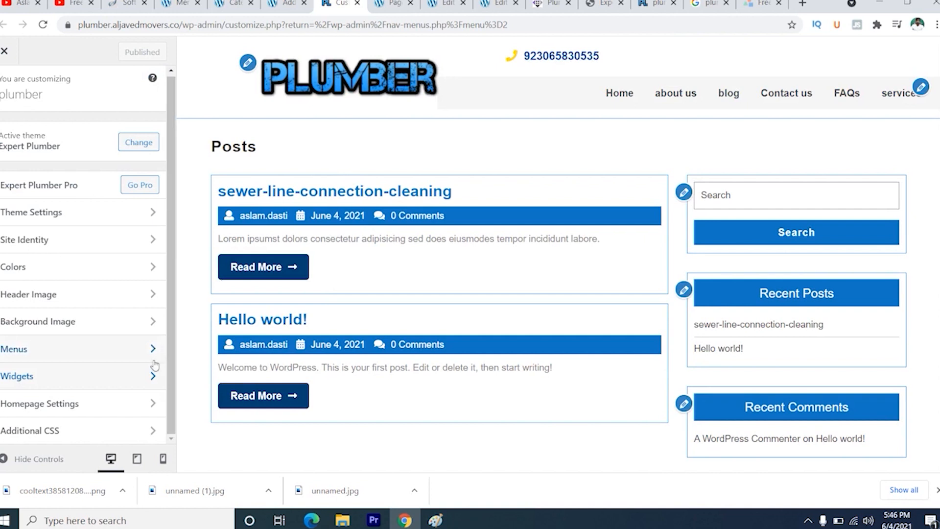
left_click(110, 414)
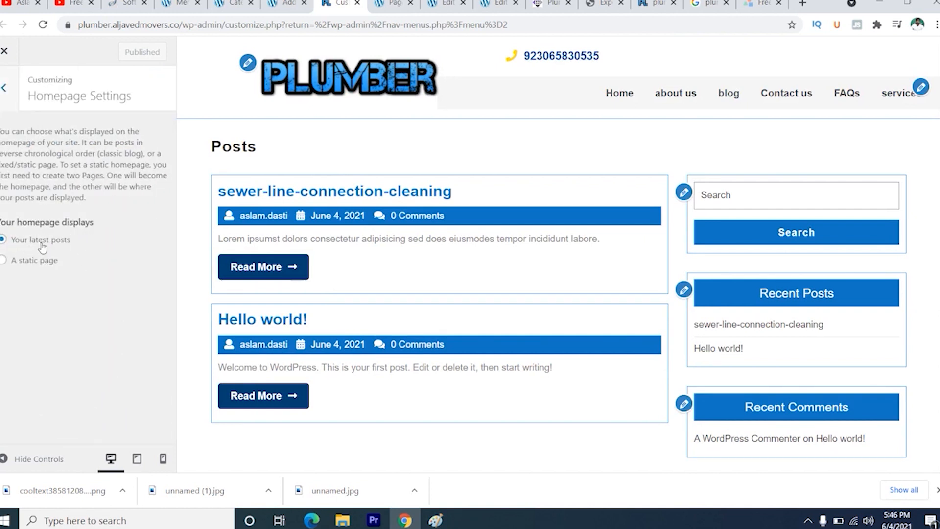
left_click(5, 264)
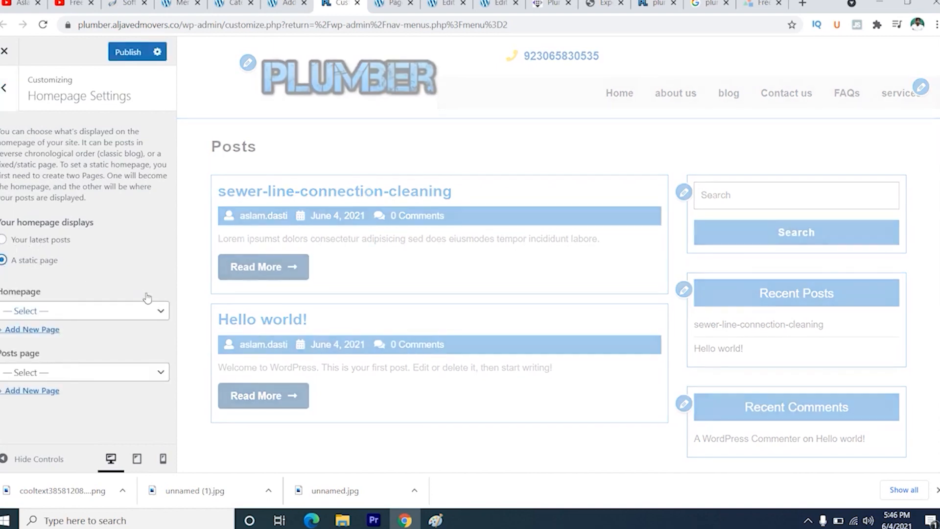
left_click(78, 314)
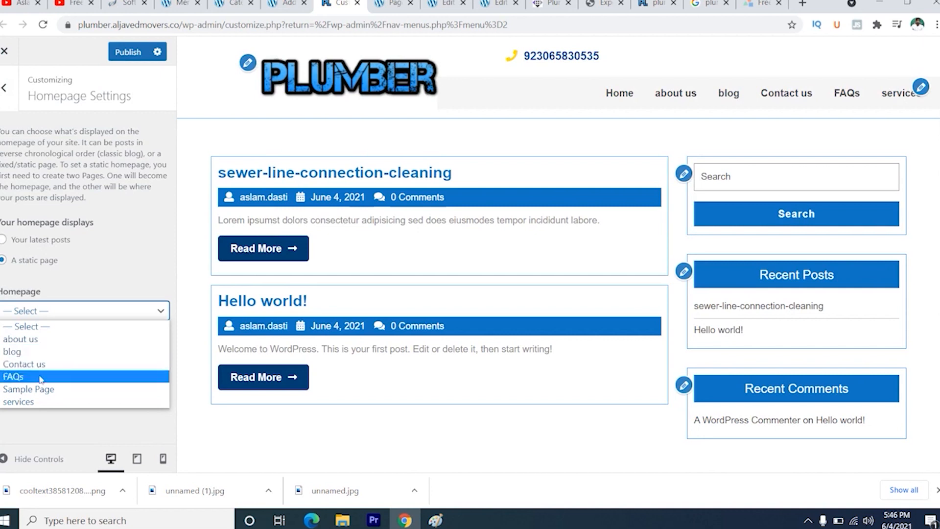
left_click(152, 263)
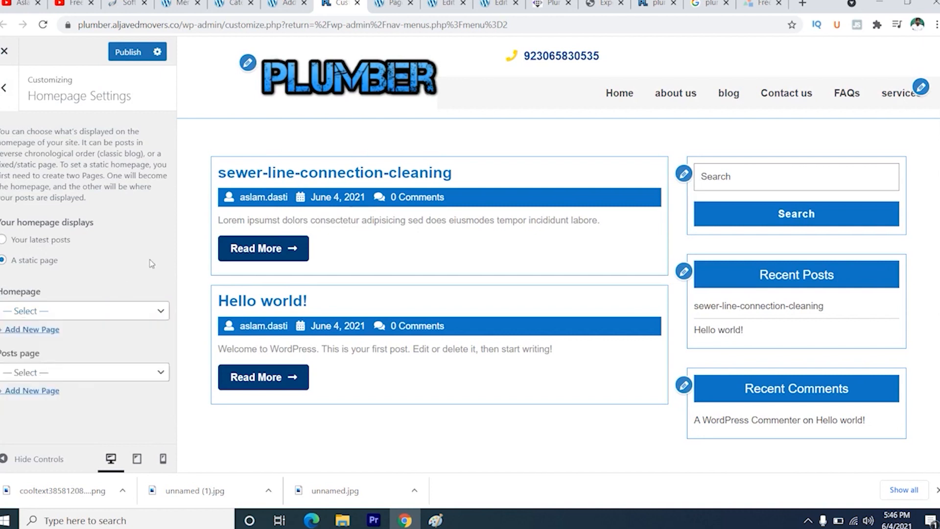
- Leave the Homepage page unselected, set the Posts page to blog and publish the Homepage Settings
left_click(60, 312)
left_click(103, 290)
left_click(49, 373)
left_click(33, 414)
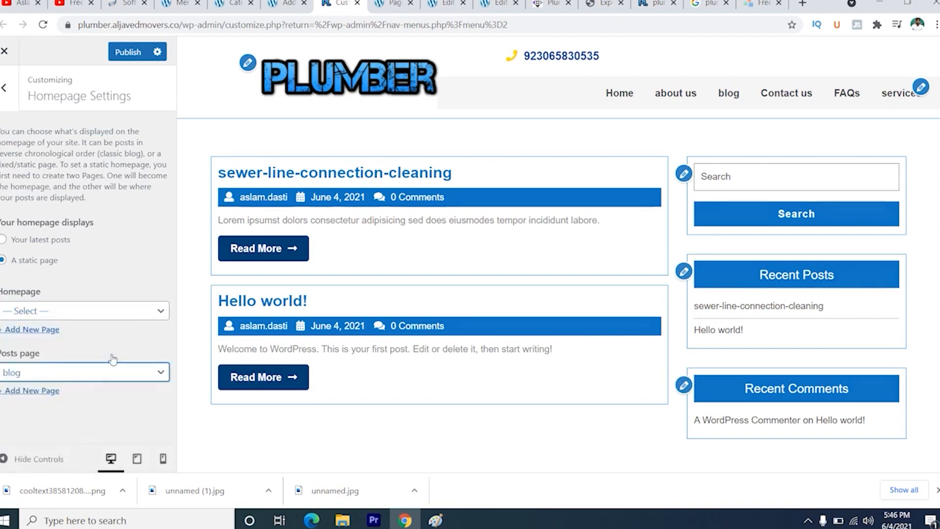
- Look through the Additional CSS section of the customizer and return to the main customizer options
left_click(3, 88)
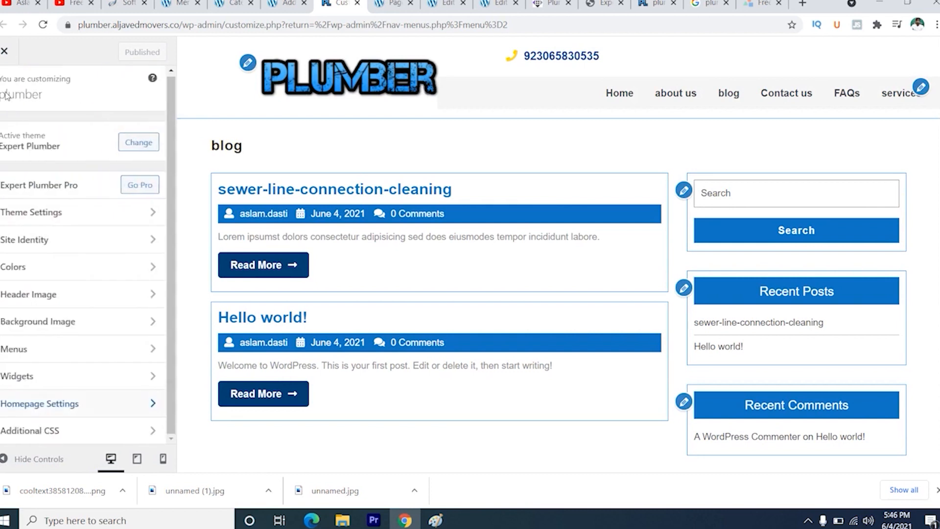
left_click(118, 431)
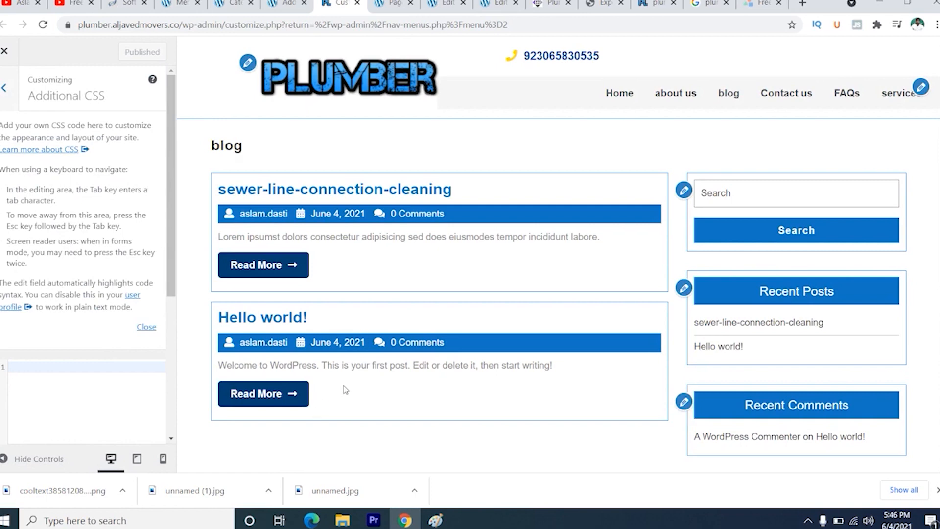
scroll(344, 386, "down", 5)
scroll(344, 385, "up", 6)
left_click(4, 89)
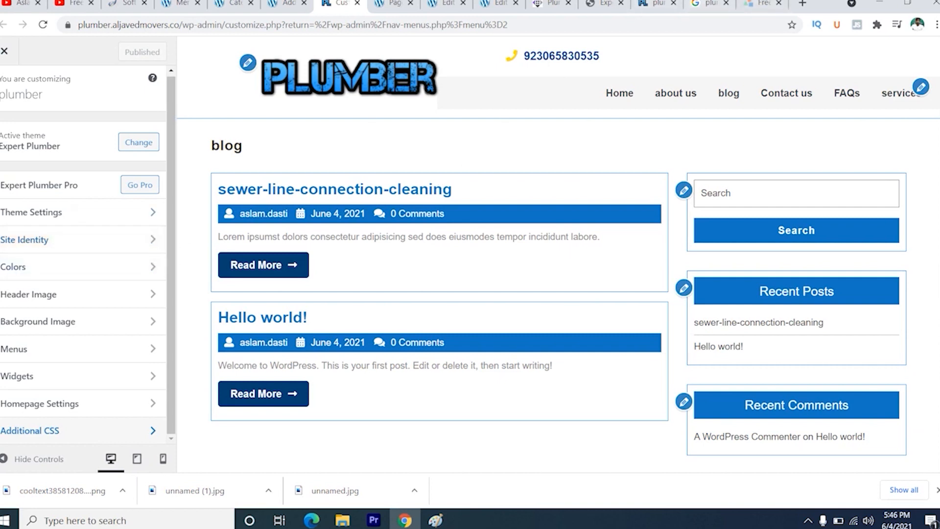
- Leave the customizer and delete the Recent Posts and Recent Comments widgets from the Blog Sidebar
left_click(5, 52)
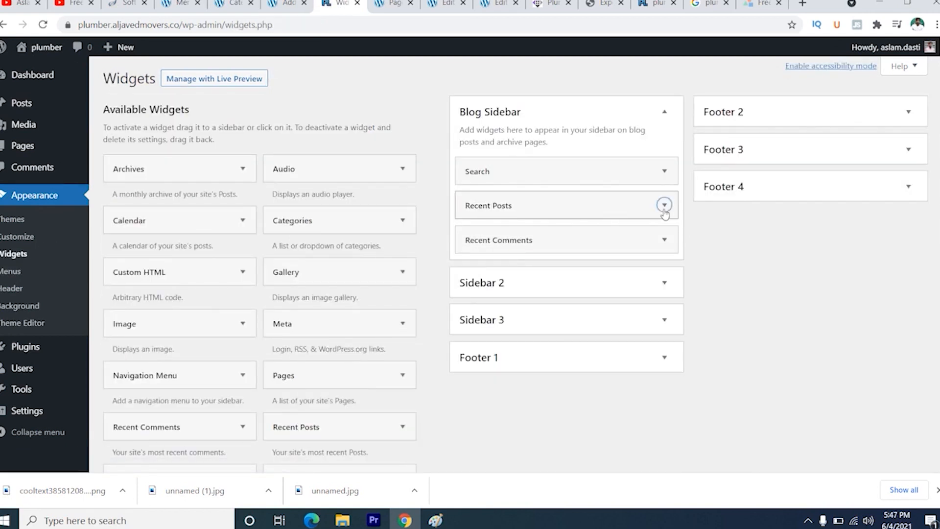
left_click(664, 208)
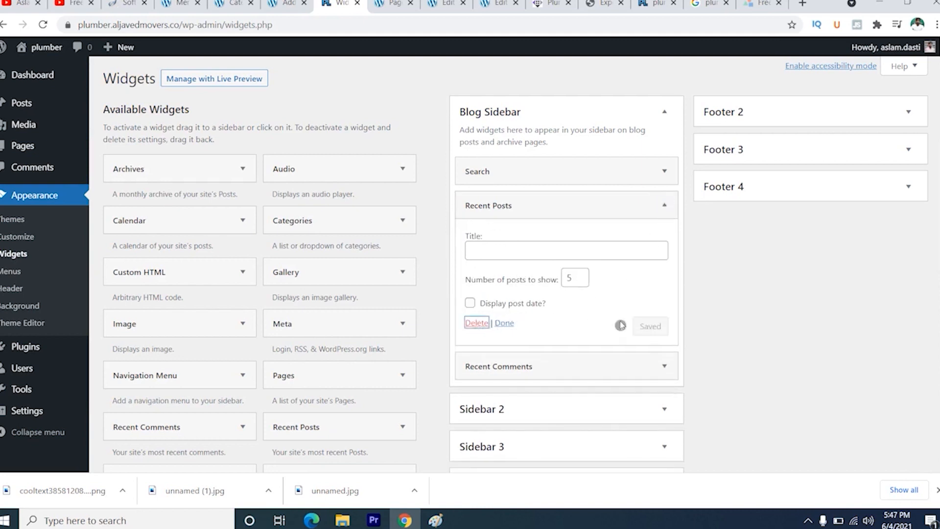
left_click(664, 205)
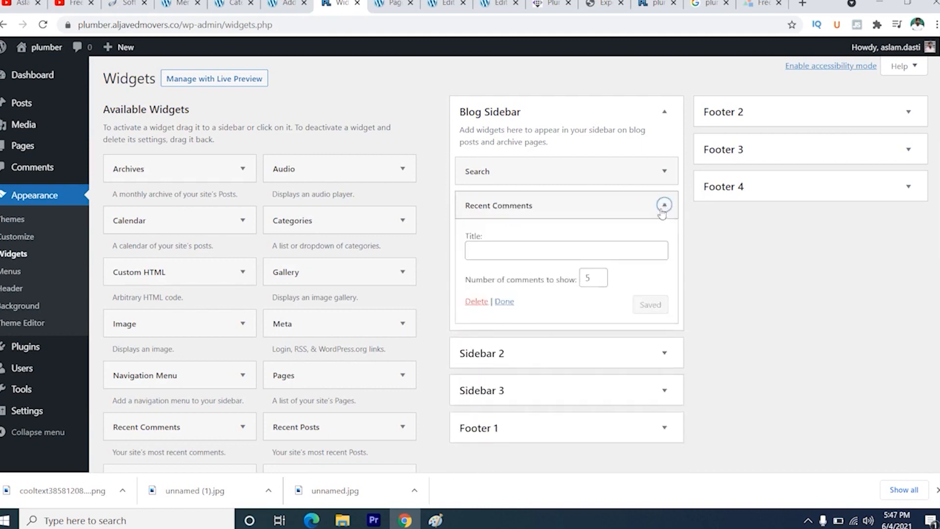
left_click(477, 302)
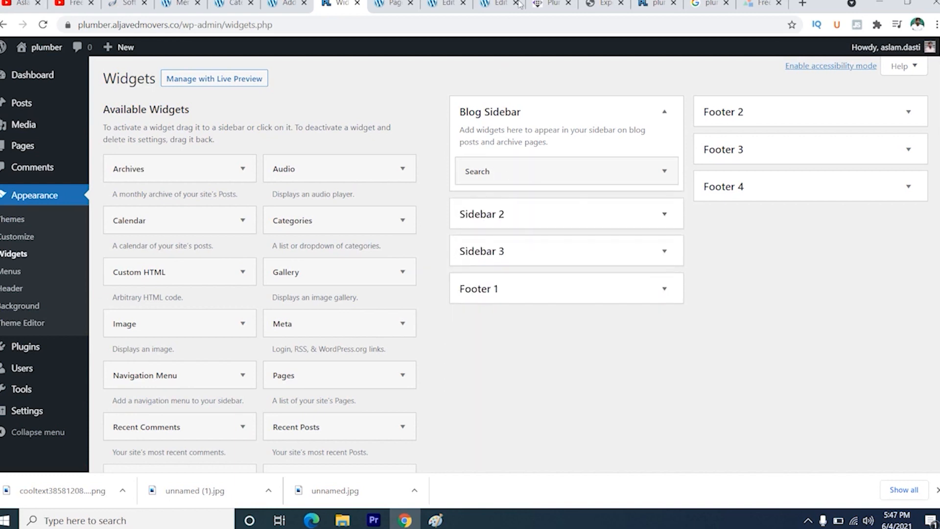
- Reload the live plumber site and check its sidebar and footer
left_click(656, 3)
left_click(43, 26)
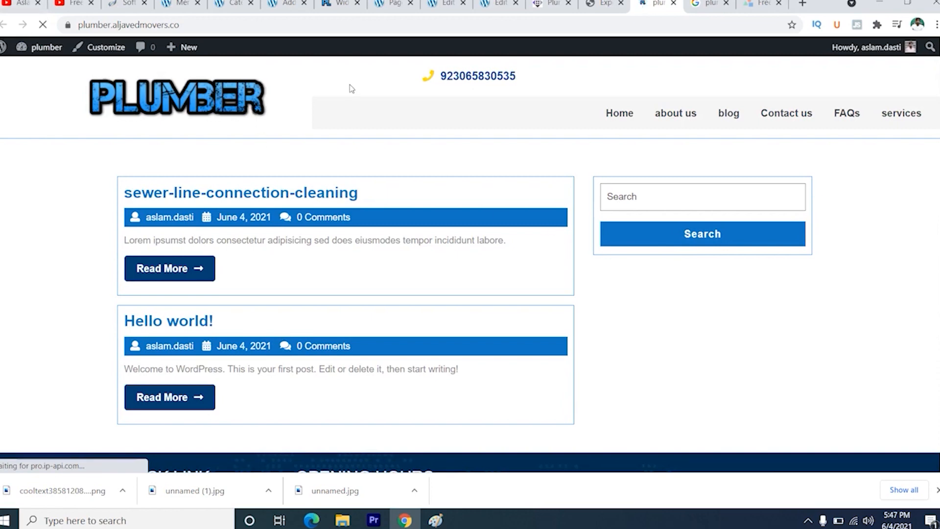
scroll(261, 124, "down", 5)
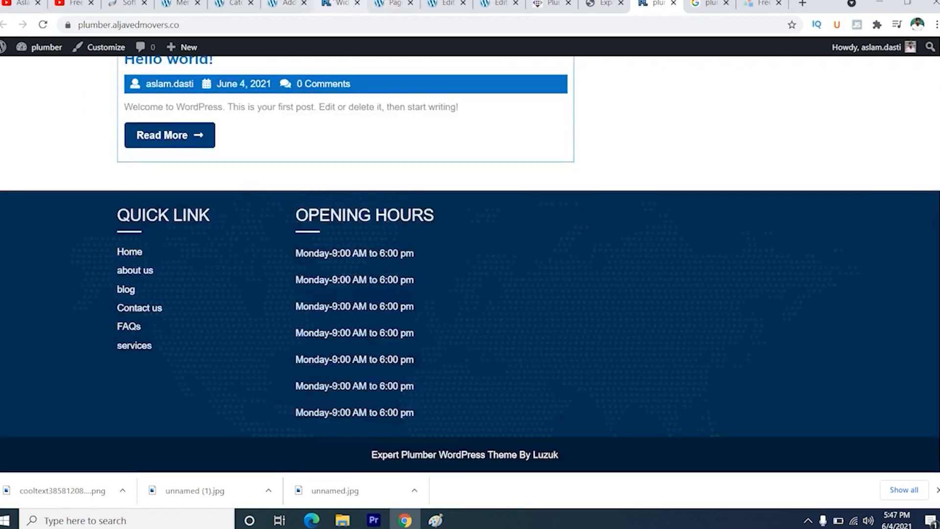
- Return to the Widgets admin page among the open browser pages and reopen the theme customizer from there
left_click(340, 3)
left_click(287, 4)
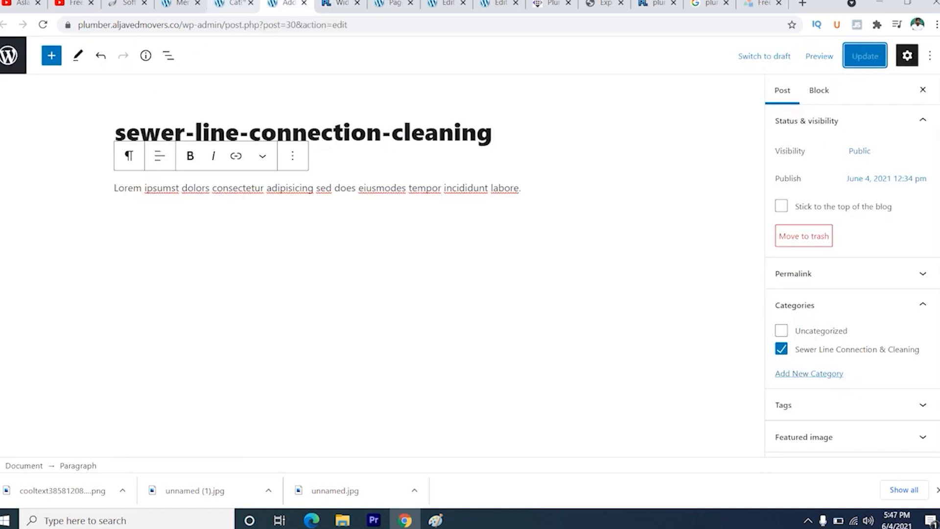
left_click(234, 4)
left_click(340, 4)
left_click(392, 4)
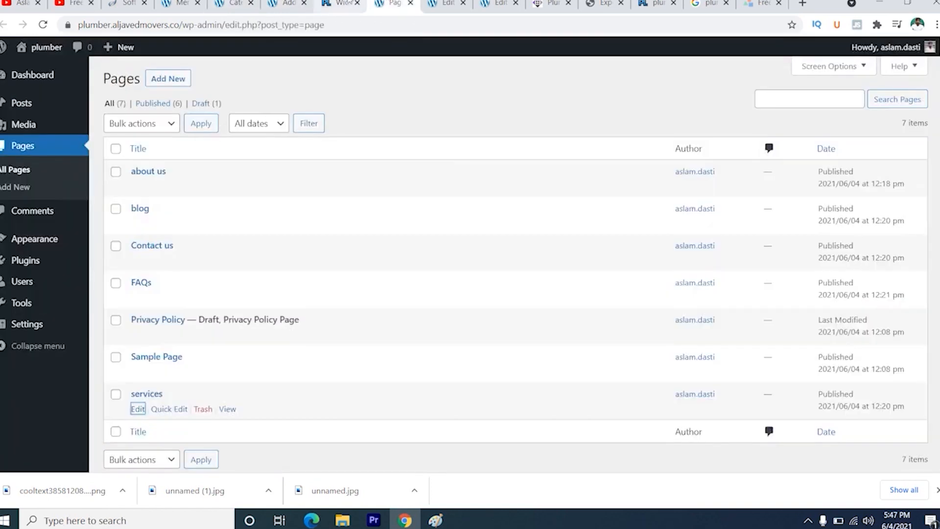
left_click(340, 3)
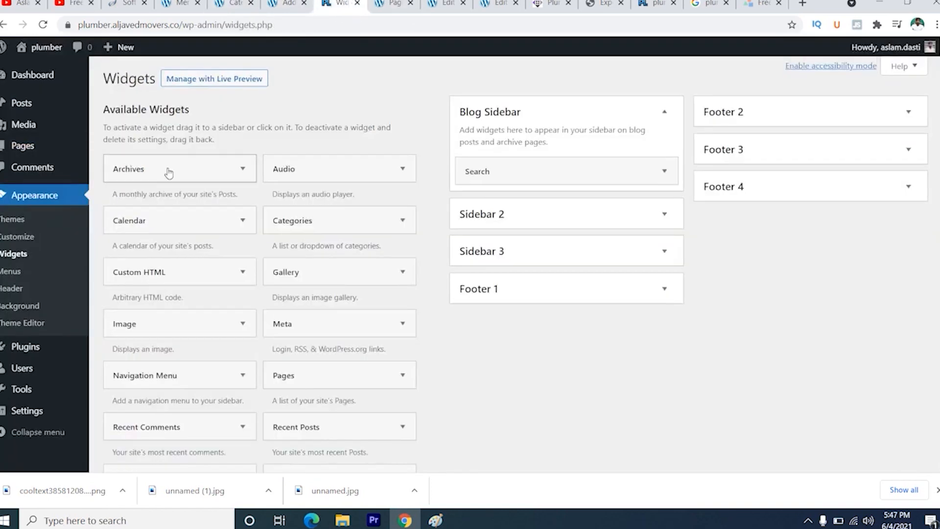
left_click(22, 236)
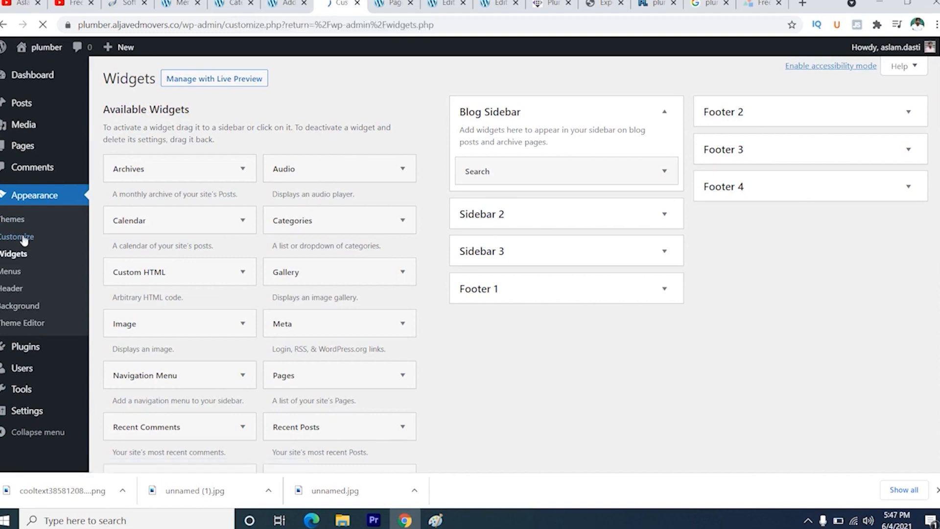
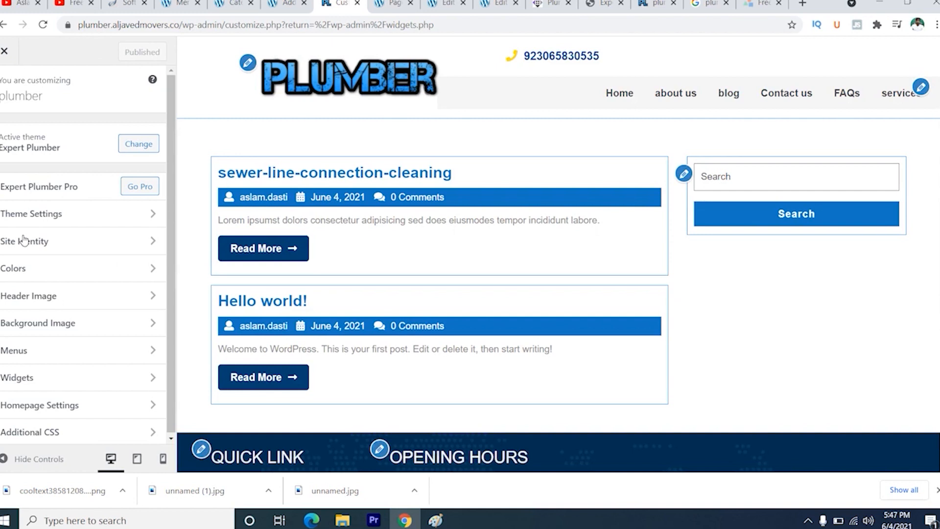
- In the theme's header settings, fill in the Facebook URL with the profile address copied from the Facebook site
left_click(104, 215)
left_click(111, 161)
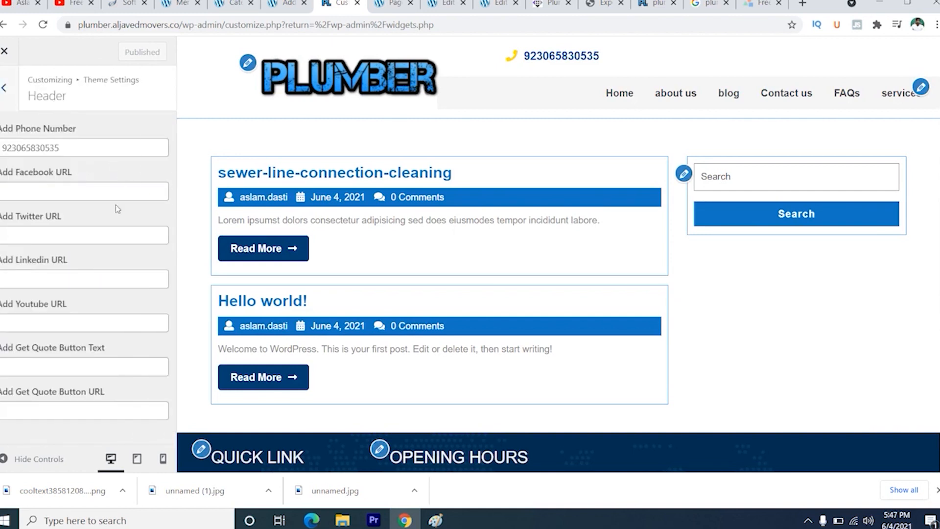
left_click(49, 193)
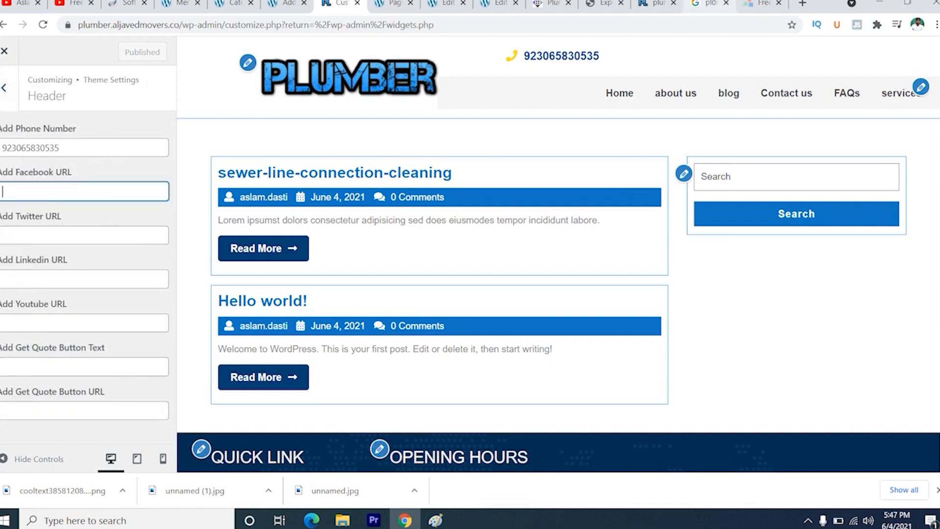
left_click(802, 4)
type("facebook.com")
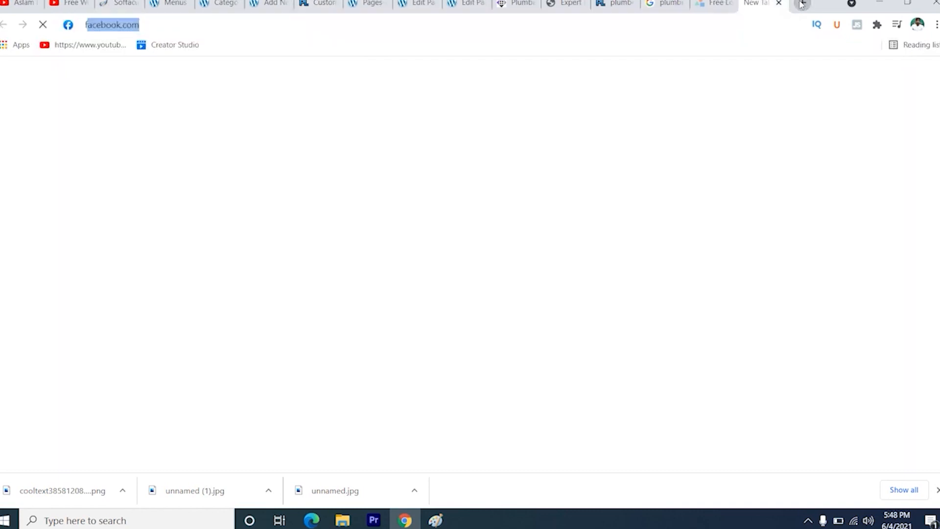
key("Return")
left_click(213, 26)
key("ctrl+c")
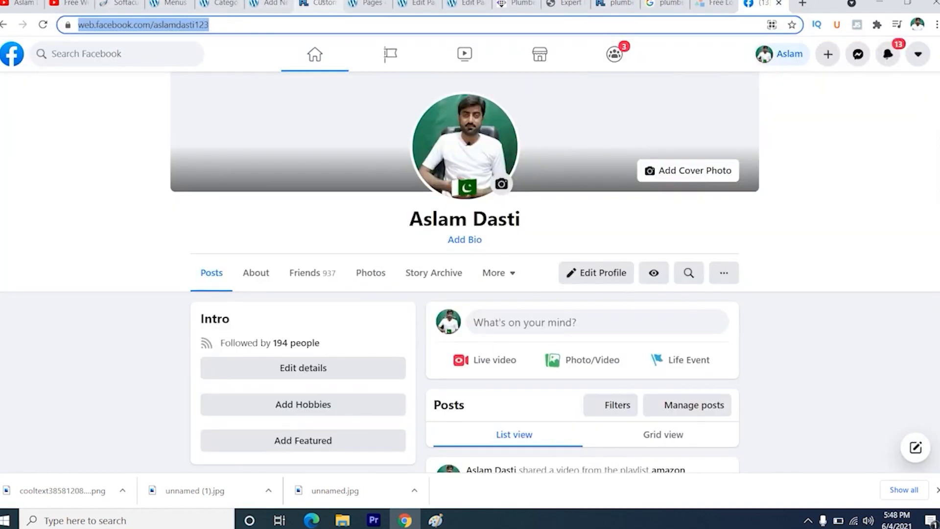
left_click(317, 4)
key("ctrl+v")
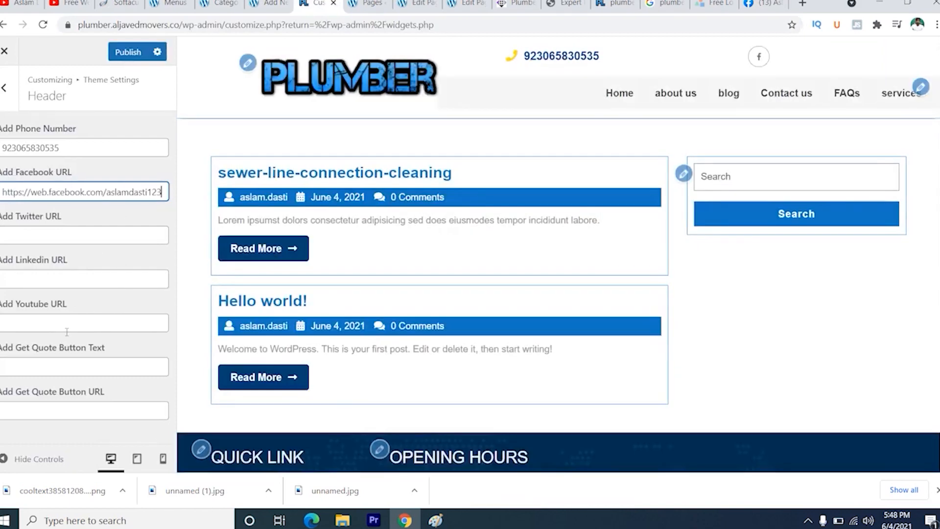
- Copy the address of the open YouTube channel page into the header's Youtube URL setting
left_click(22, 4)
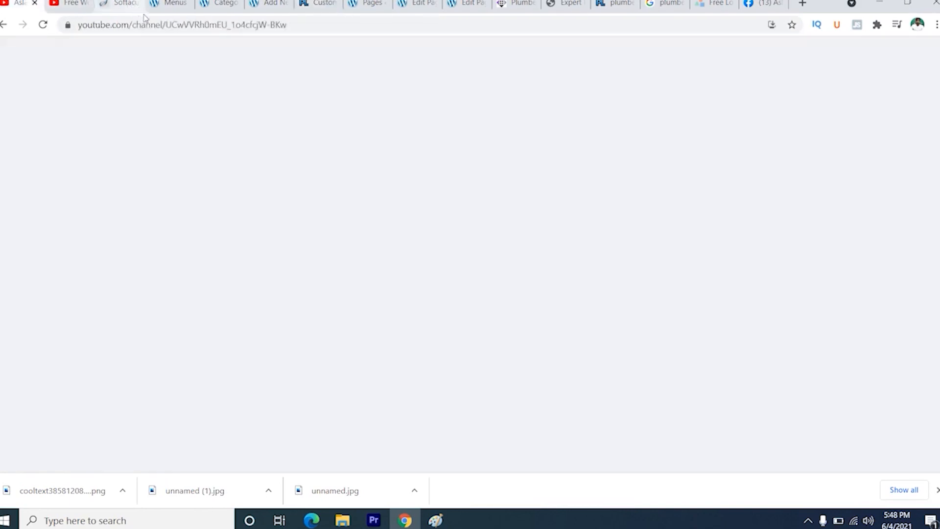
left_click(150, 25)
key("ctrl+c")
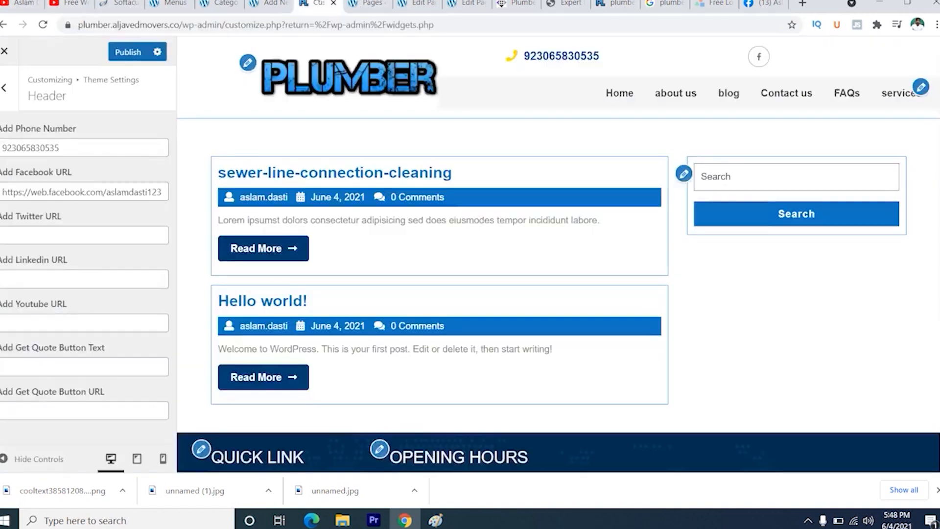
left_click(321, 4)
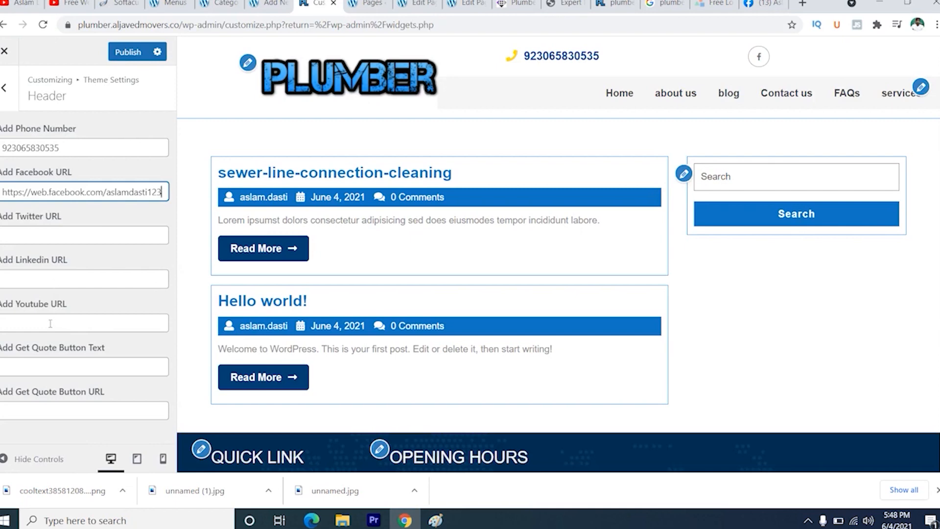
left_click(50, 323)
key("ctrl+v")
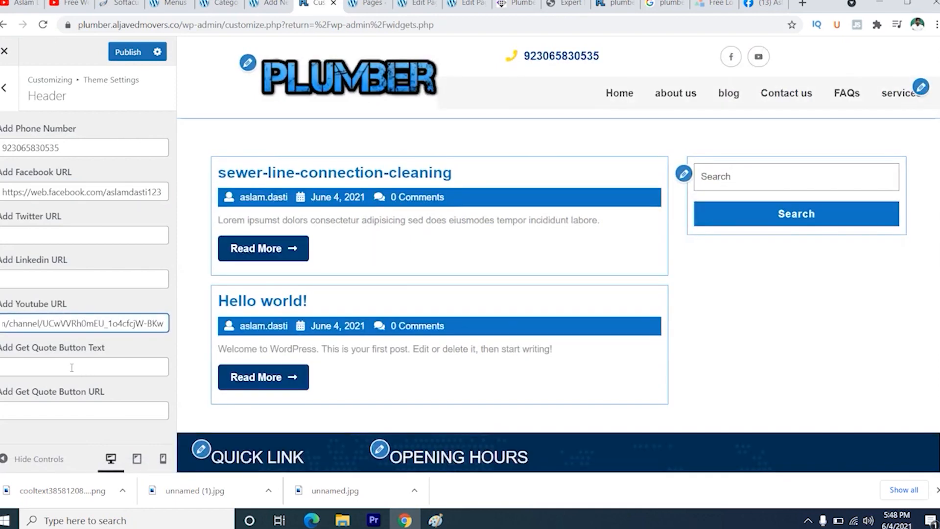
- Consult the header of the Expert Plumber demo site and set the Get Quote button text to "Get Quick Quote"
left_click(72, 367)
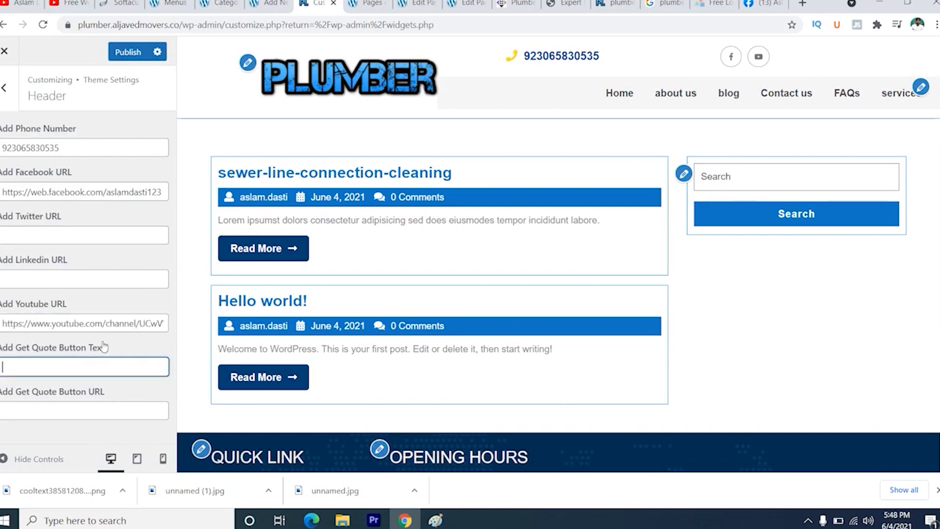
left_click(579, 3)
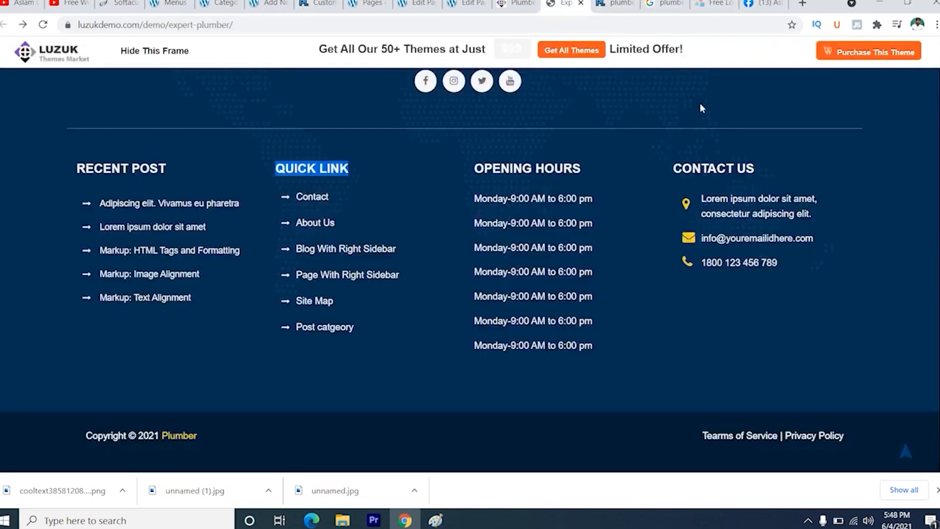
scroll(682, 119, "up", 9)
scroll(681, 121, "up", 10)
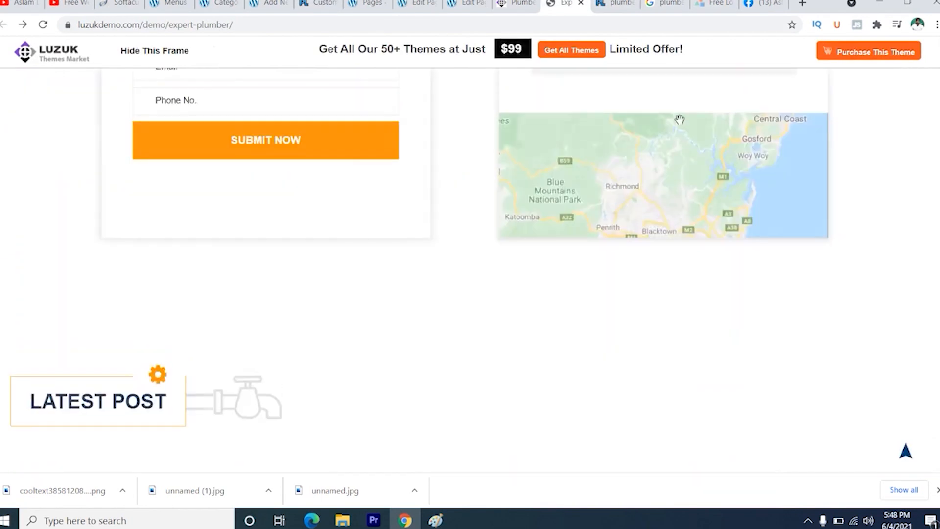
scroll(627, 50, "up", 10)
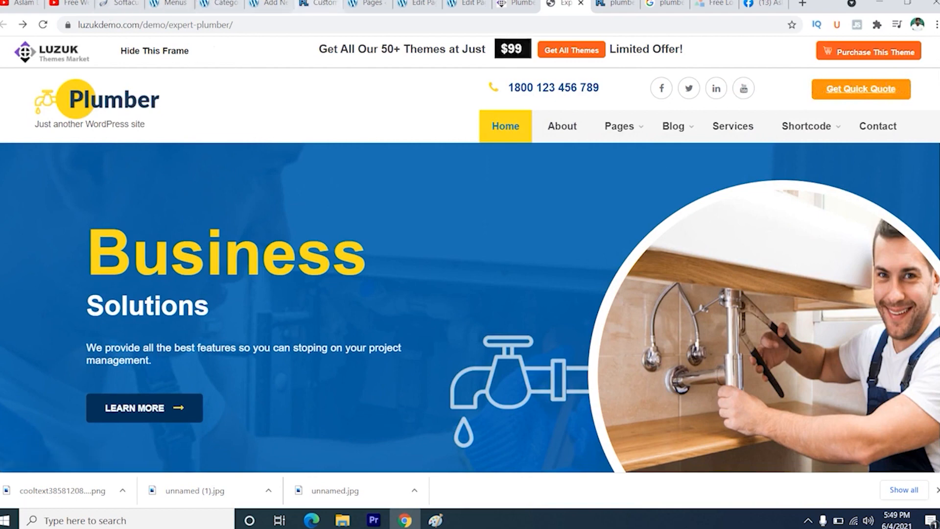
left_click(318, 4)
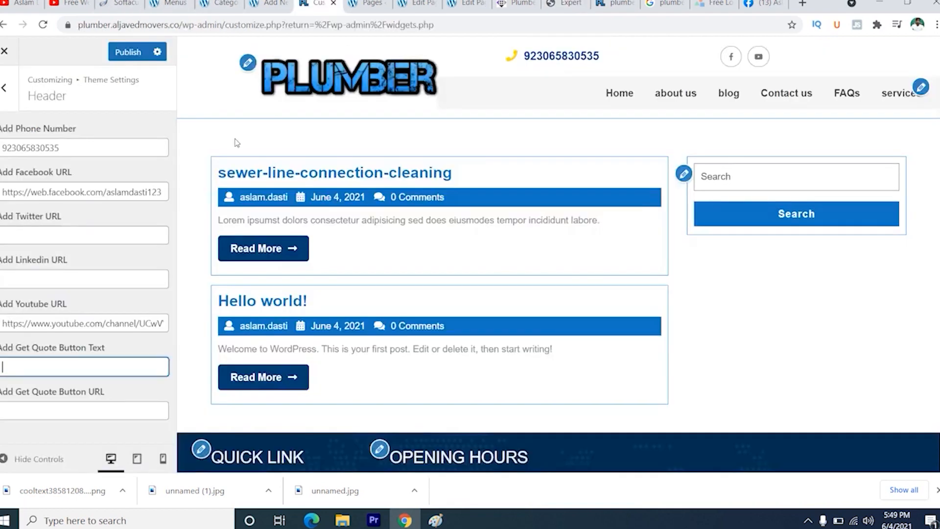
left_click(59, 365)
type("Get")
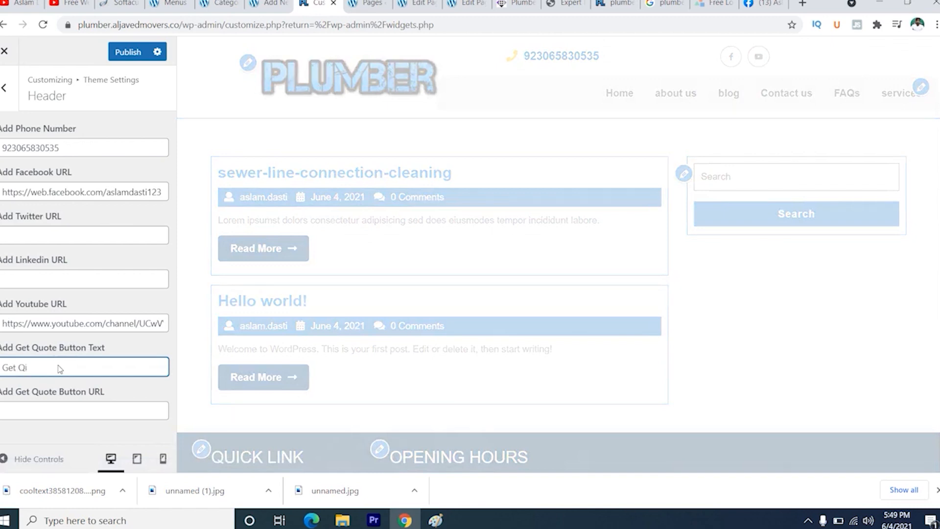
type(" Quick Quote")
left_click(54, 411)
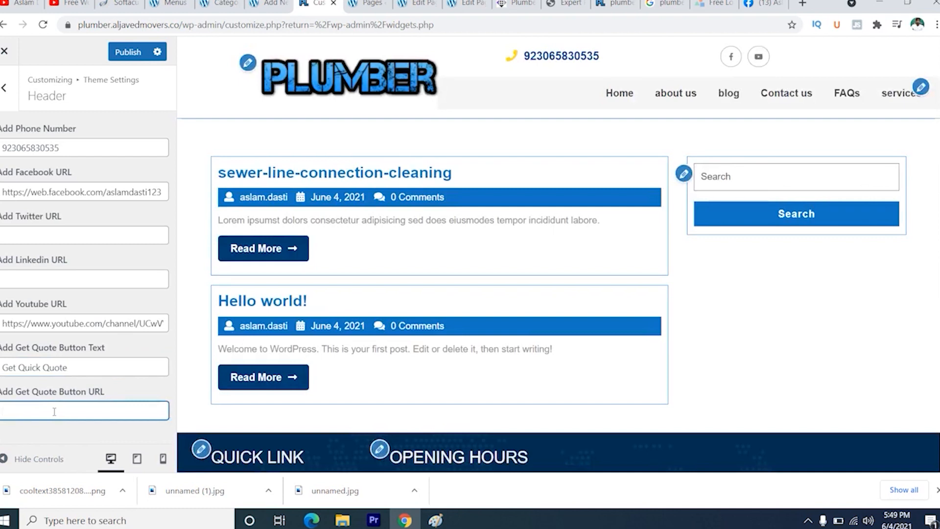
left_click(152, 26)
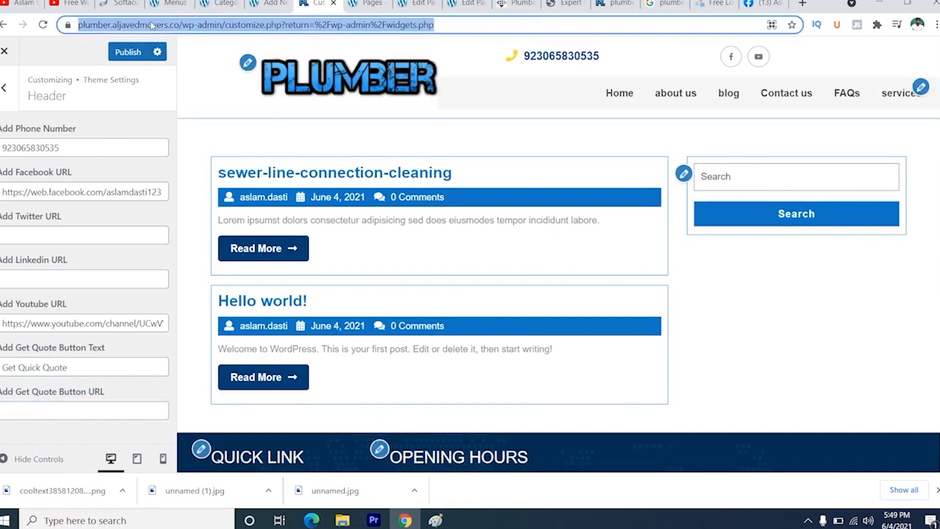
left_click(113, 25)
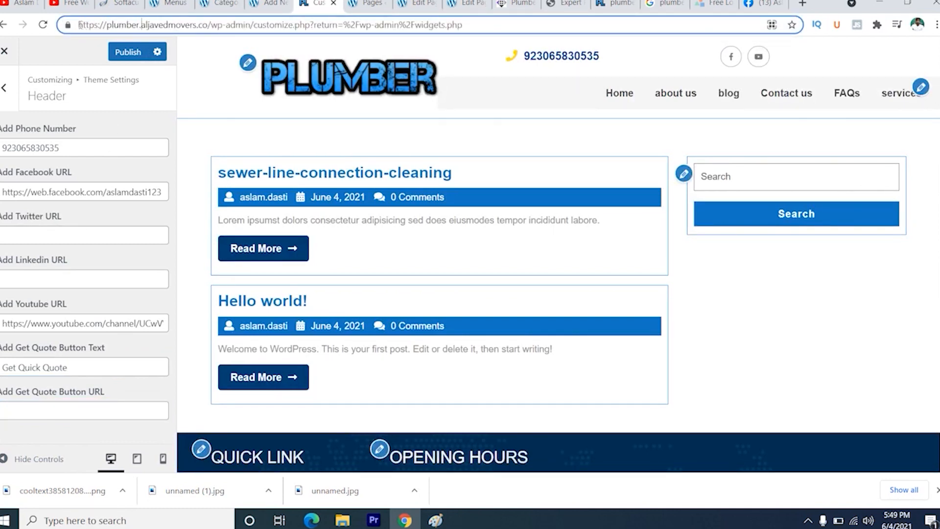
left_click_drag(79, 24, 208, 22)
key("ctrl+c")
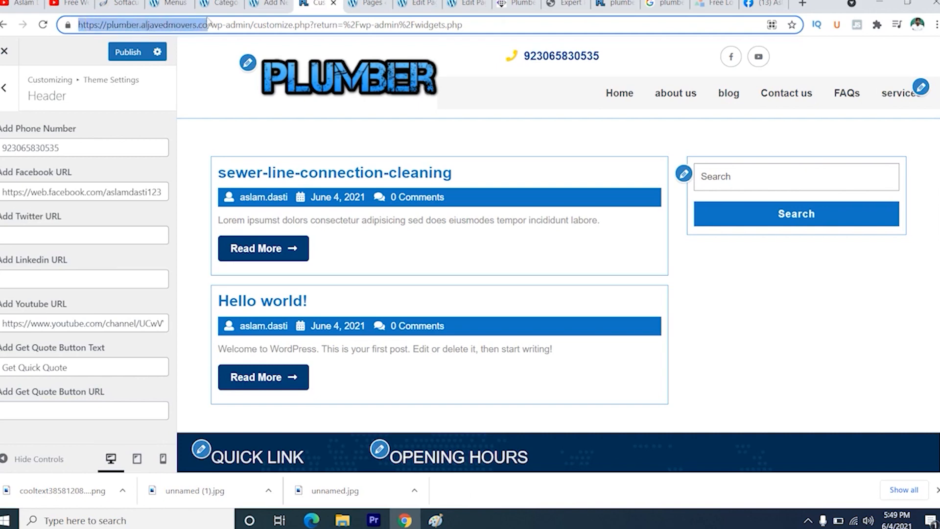
left_click(100, 406)
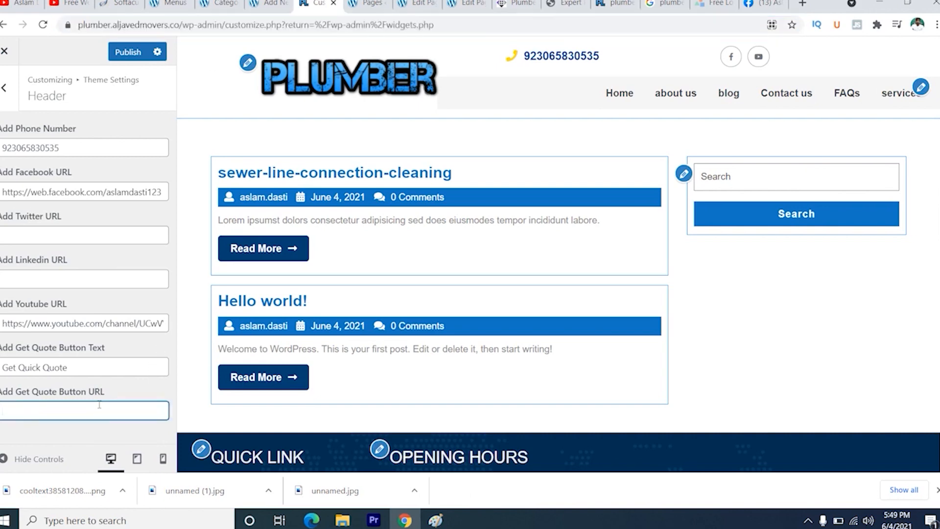
key("ctrl+v")
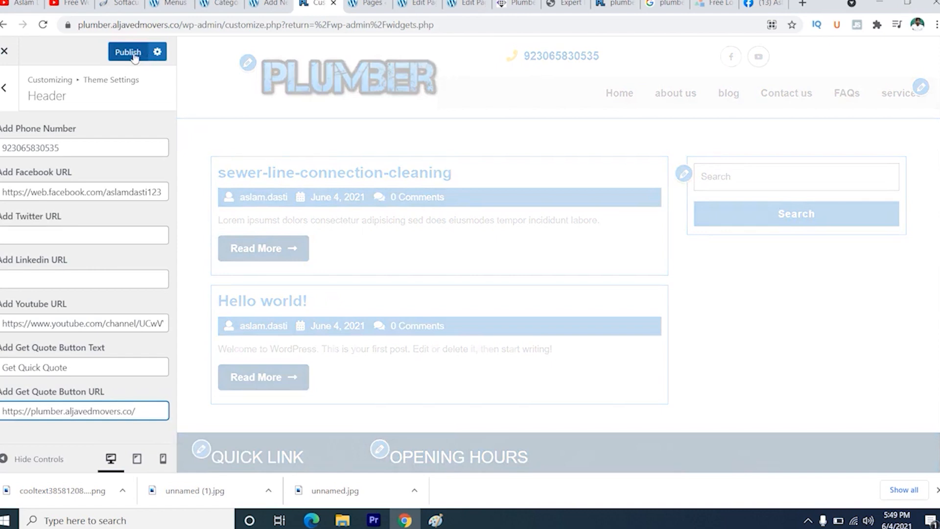
left_click(128, 52)
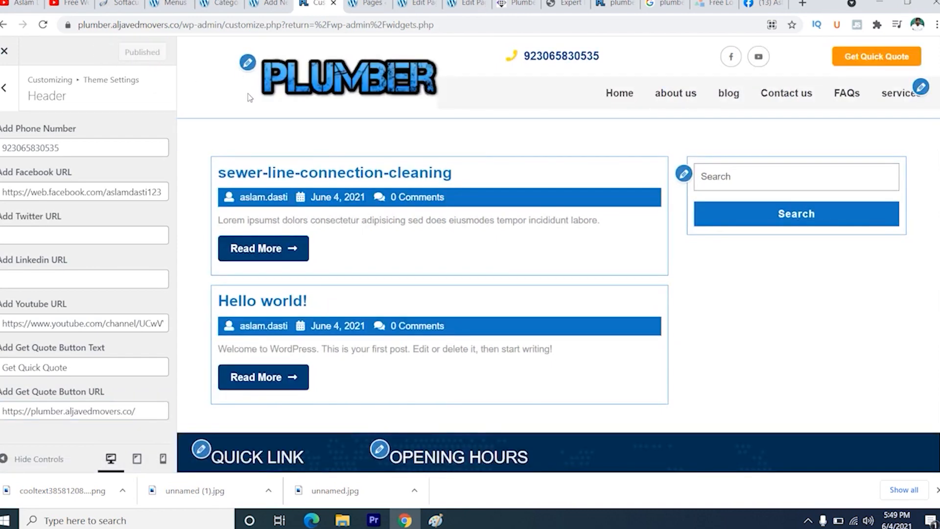
- Reload the live plumber site and check the header's social icons and quote button, then the page down to the footer
left_click(611, 3)
left_click(43, 24)
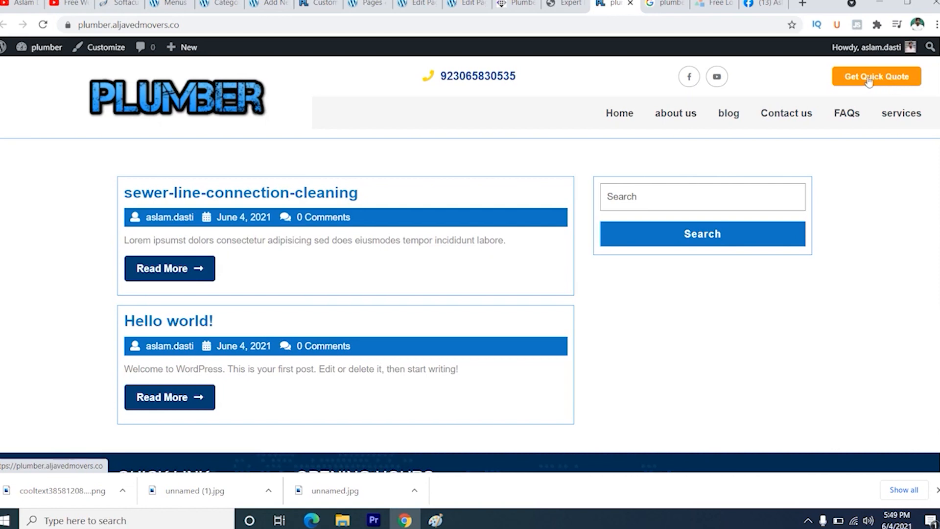
scroll(455, 198, "down", 5)
scroll(455, 198, "up", 5)
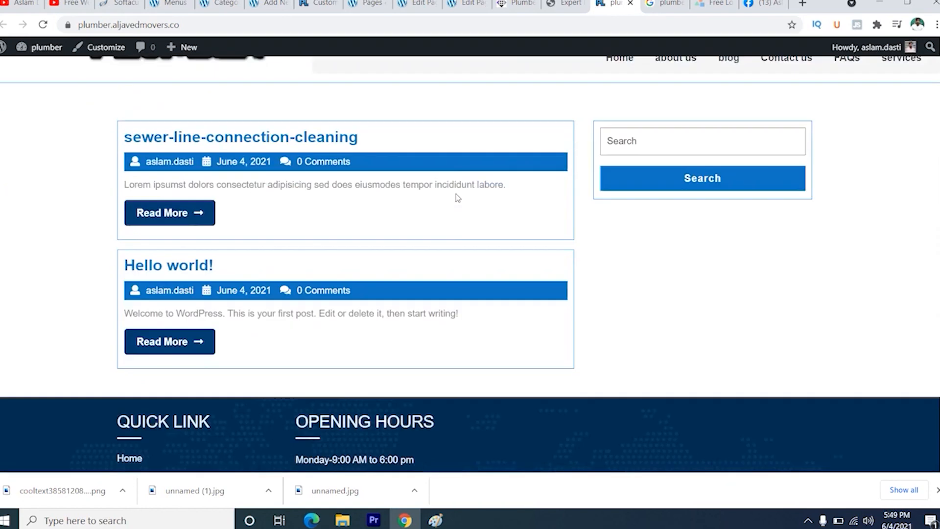
scroll(405, 128, "down", 5)
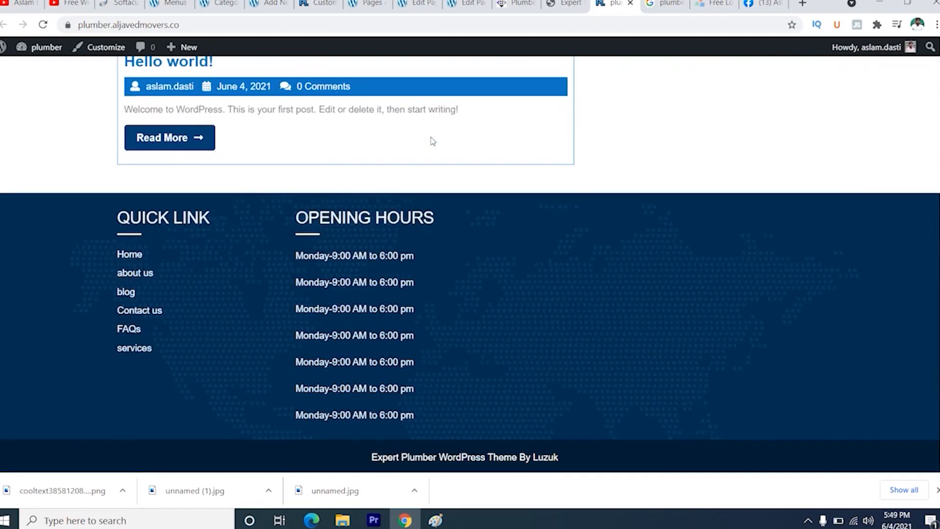